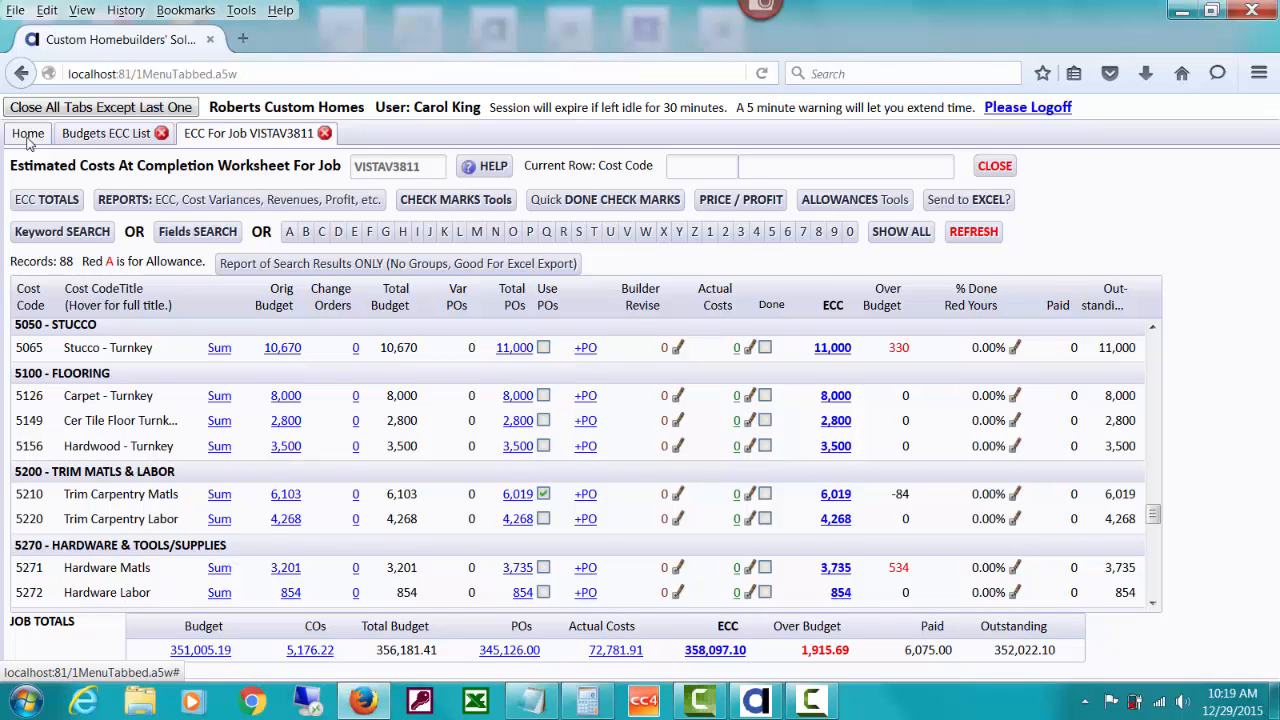
Start a new change order for job VISTAV3811 and filter the used change order numbers to that job.
click(28, 136)
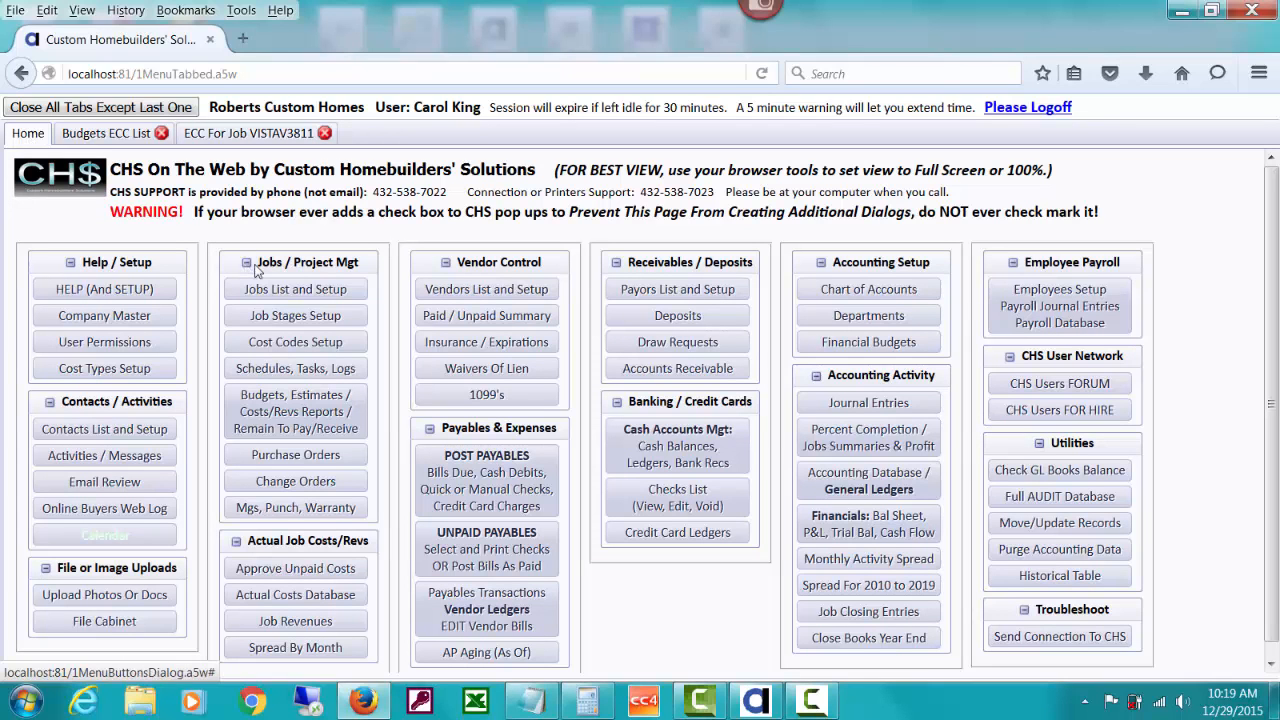
click(352, 486)
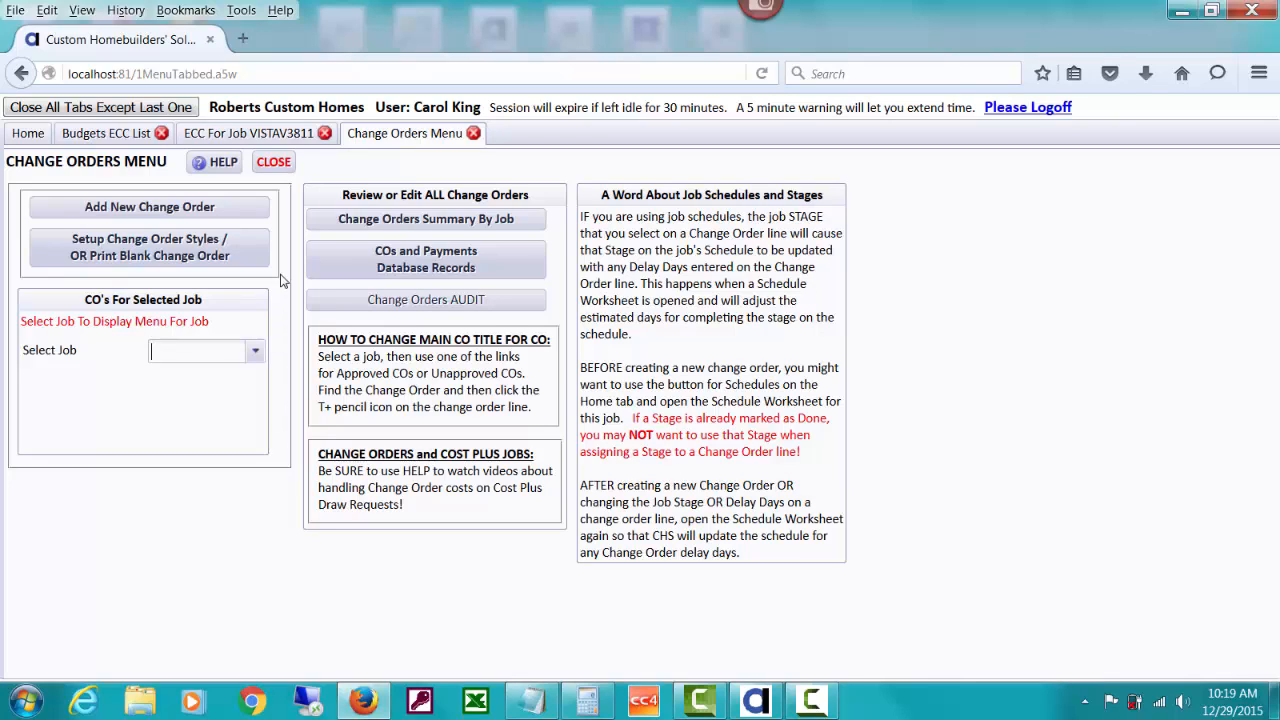
click(227, 207)
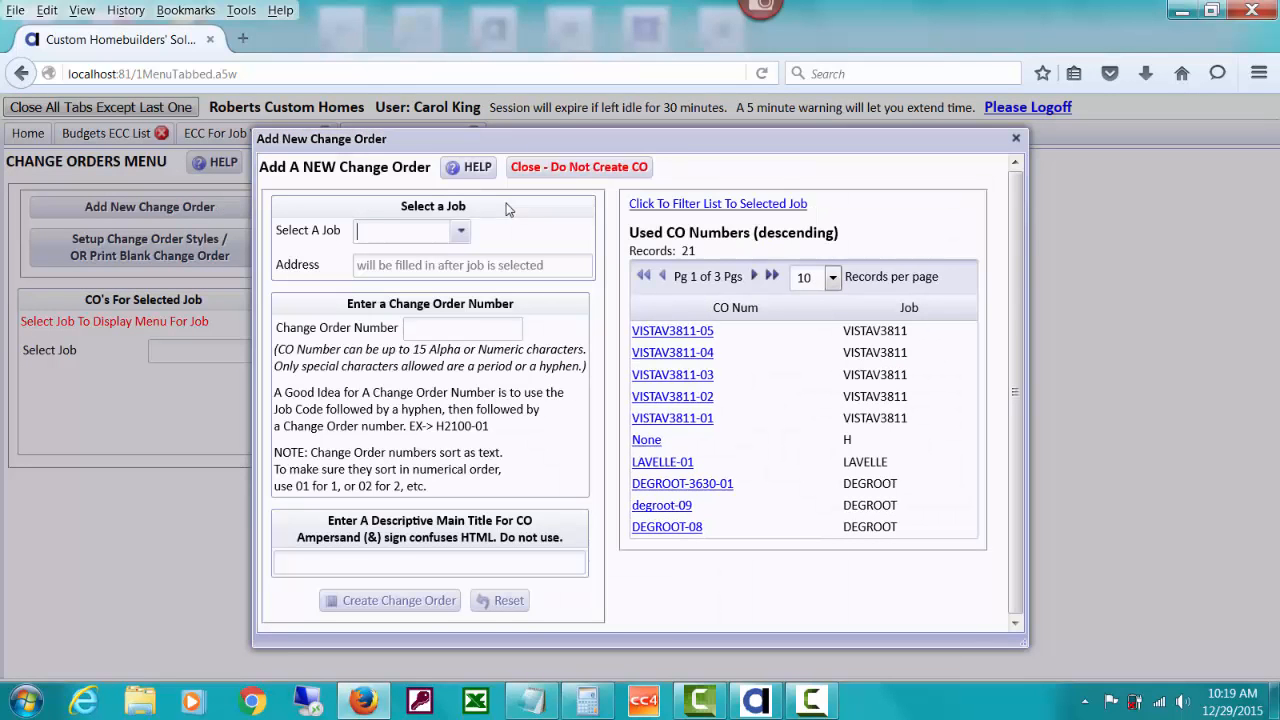
text(v)
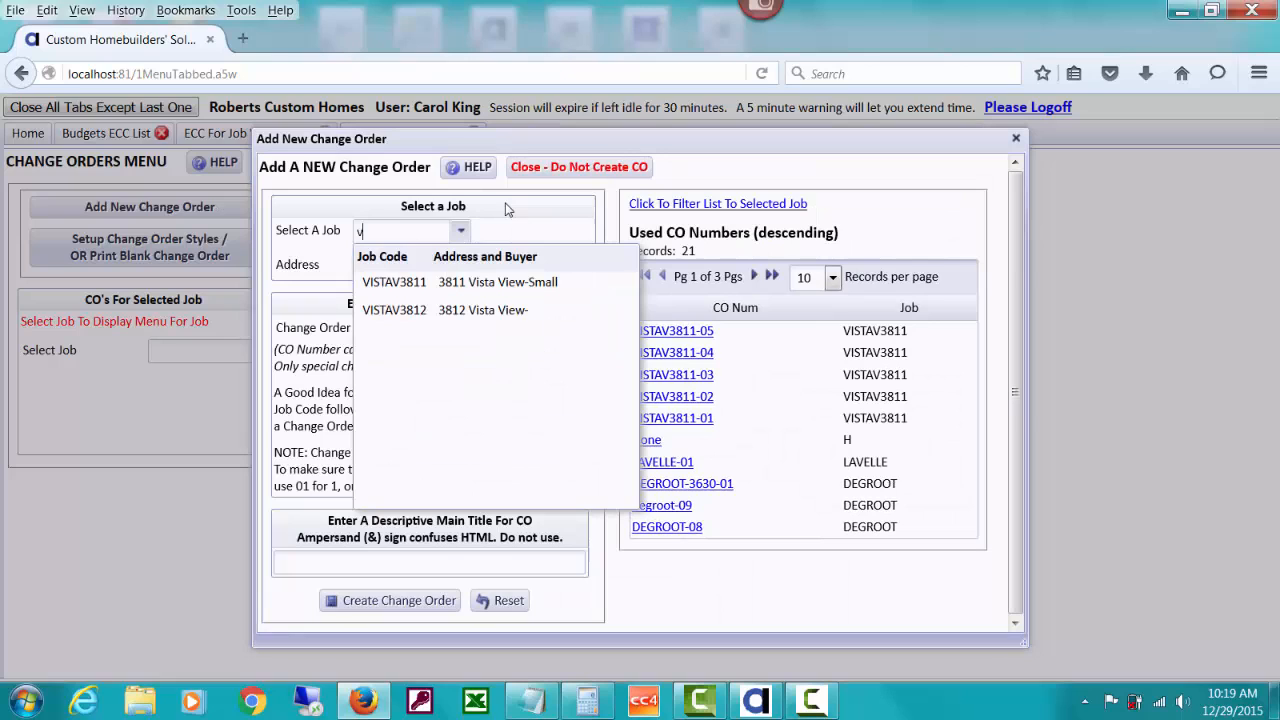
click(493, 280)
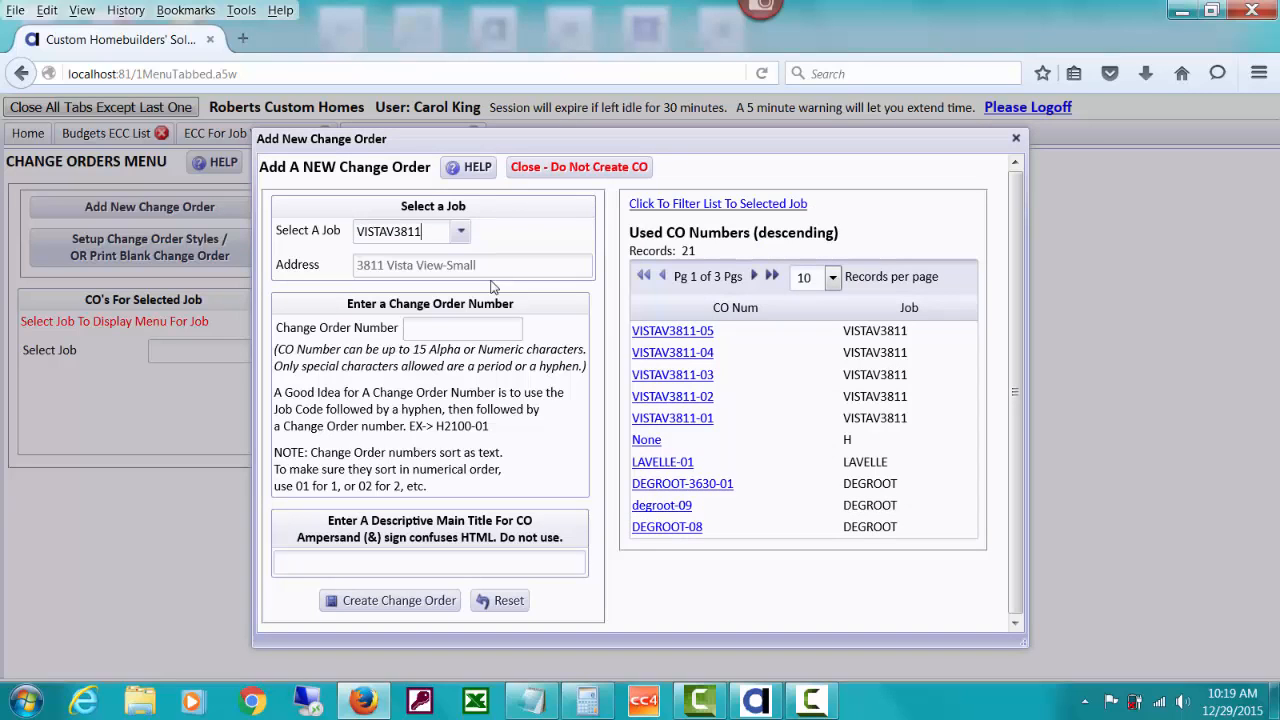
click(662, 205)
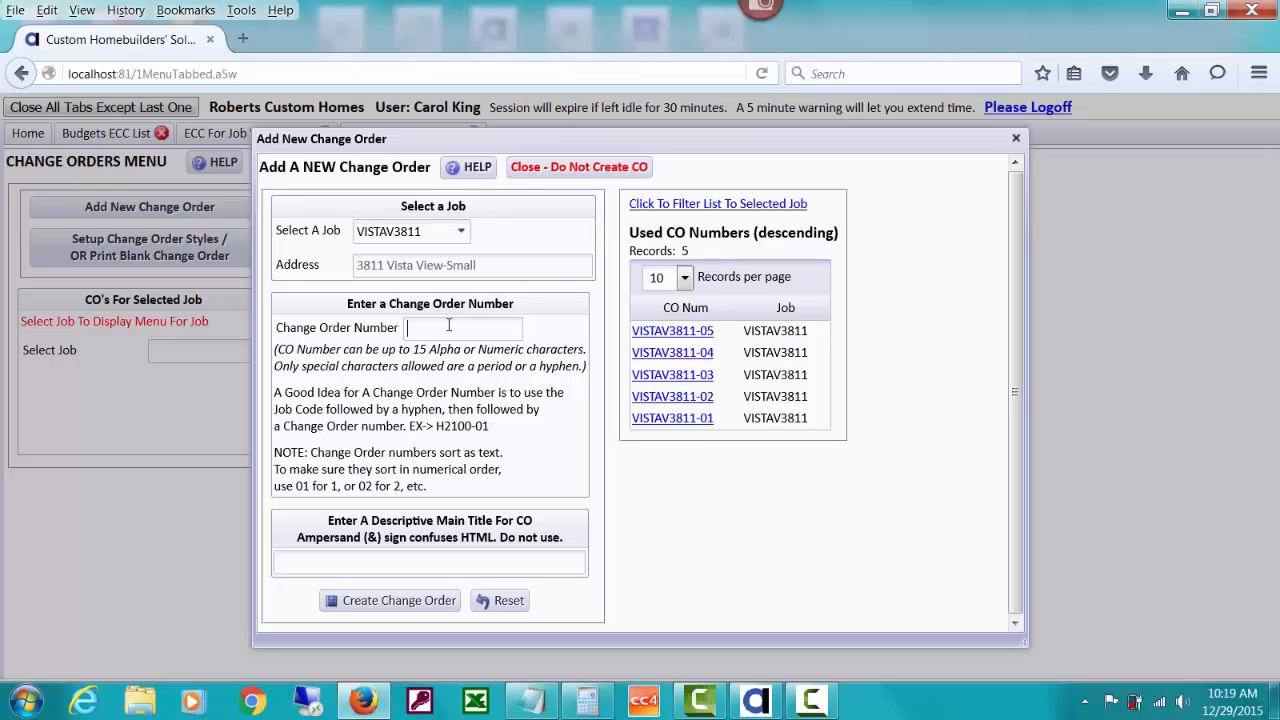
Enter change order number VISTAV3811-06 and the main title "Change Foyer From Ceramic Tile To Hardwood".
text(VISTAV3811-06)
click(345, 563)
text(Change Foyer F)
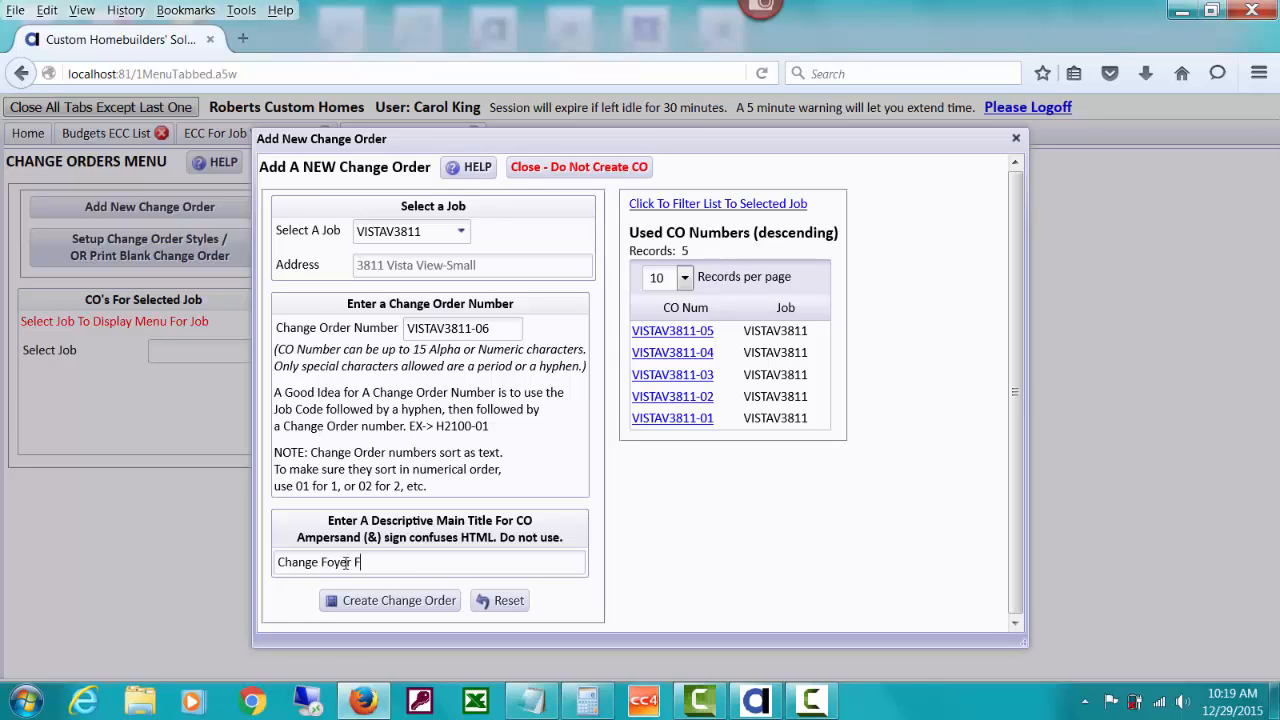
text(rom Ceramic Tile To Hardo)
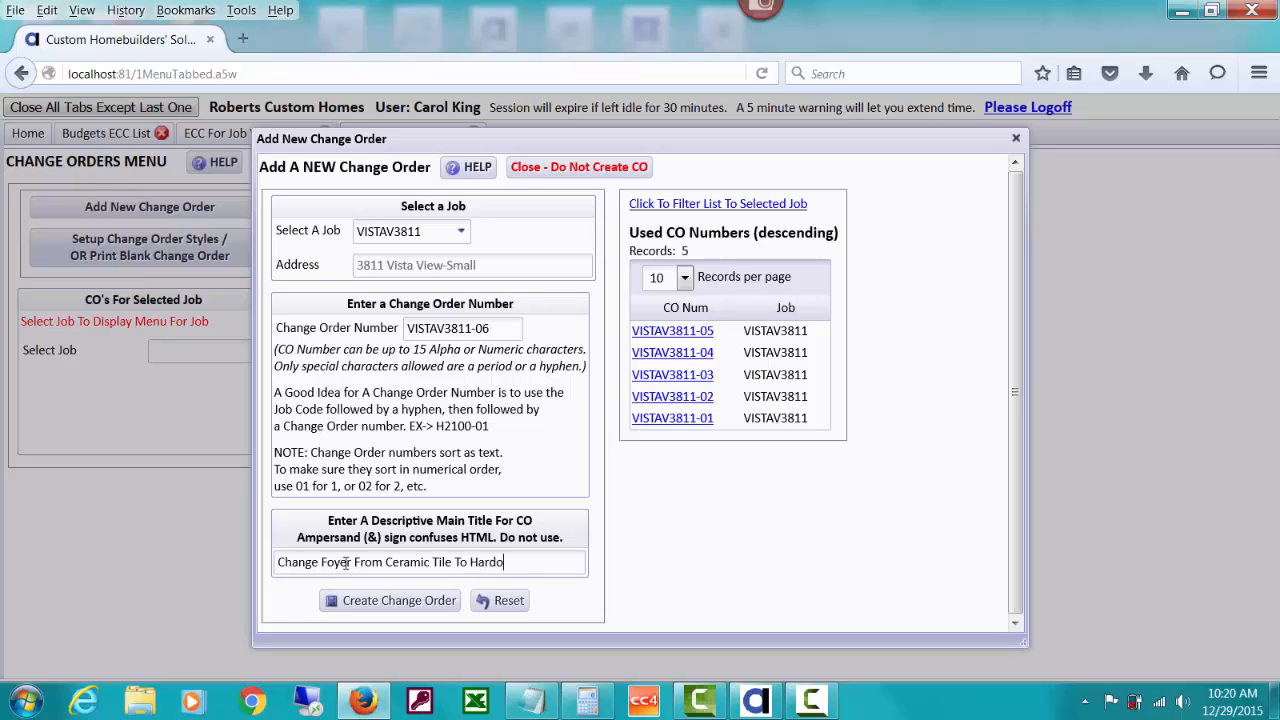
text(w)
key(BackSpace)
key(BackSpace)
text(wood)
Reword the main title to "Change Foyer Floor - Ceramic Tile To Hardwood" and create the change order.
click(365, 566)
text(Flo)
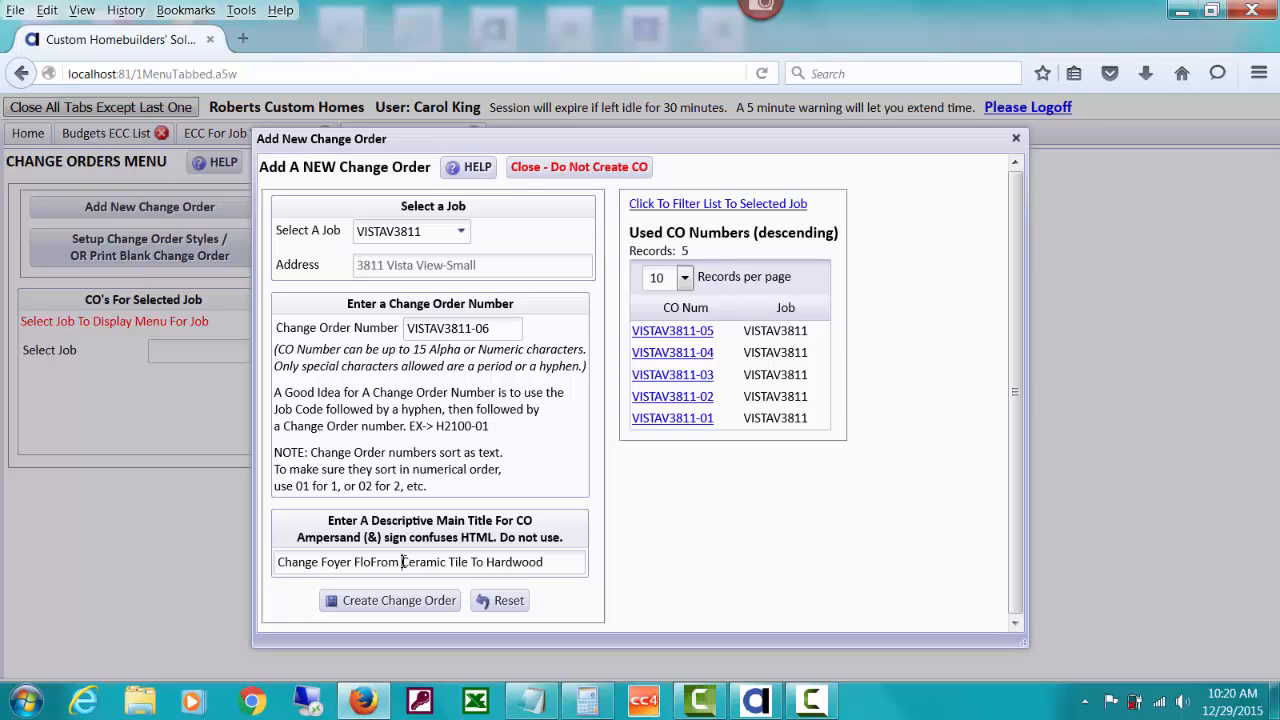
key(Delete)
key(Delete)
key(Delete)
key(Delete)
key(Delete)
text(or)
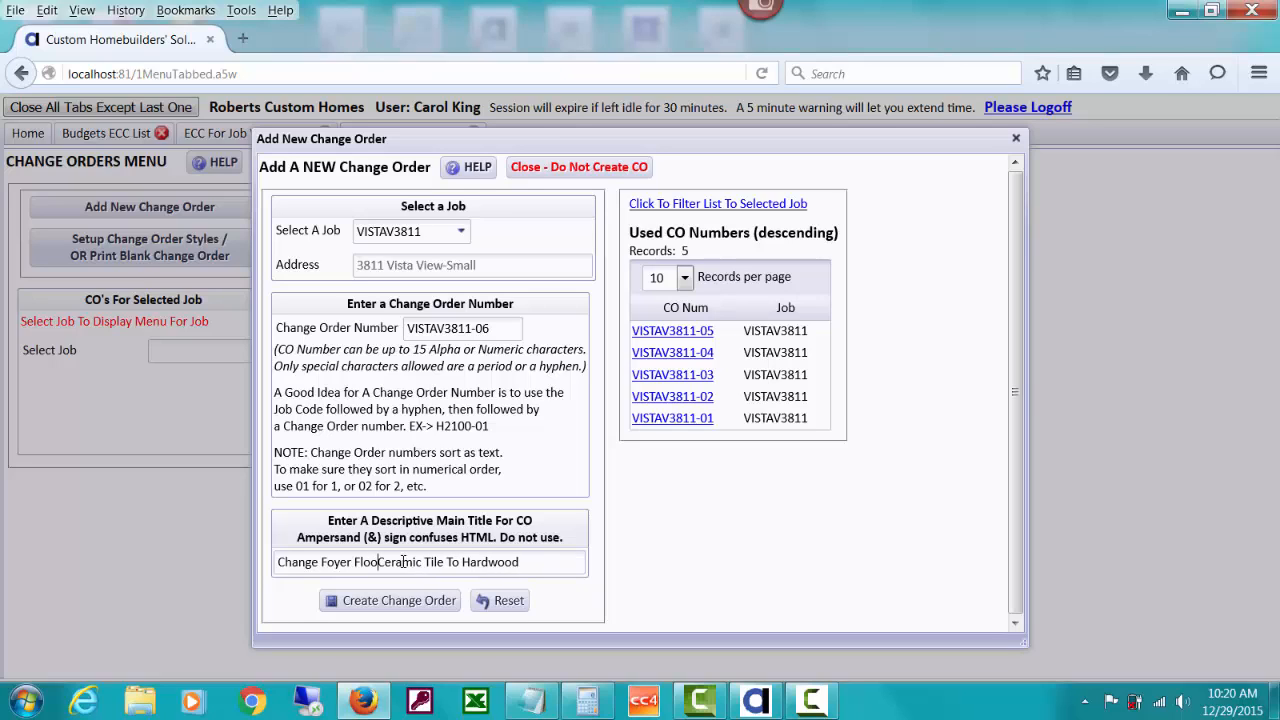
text( -)
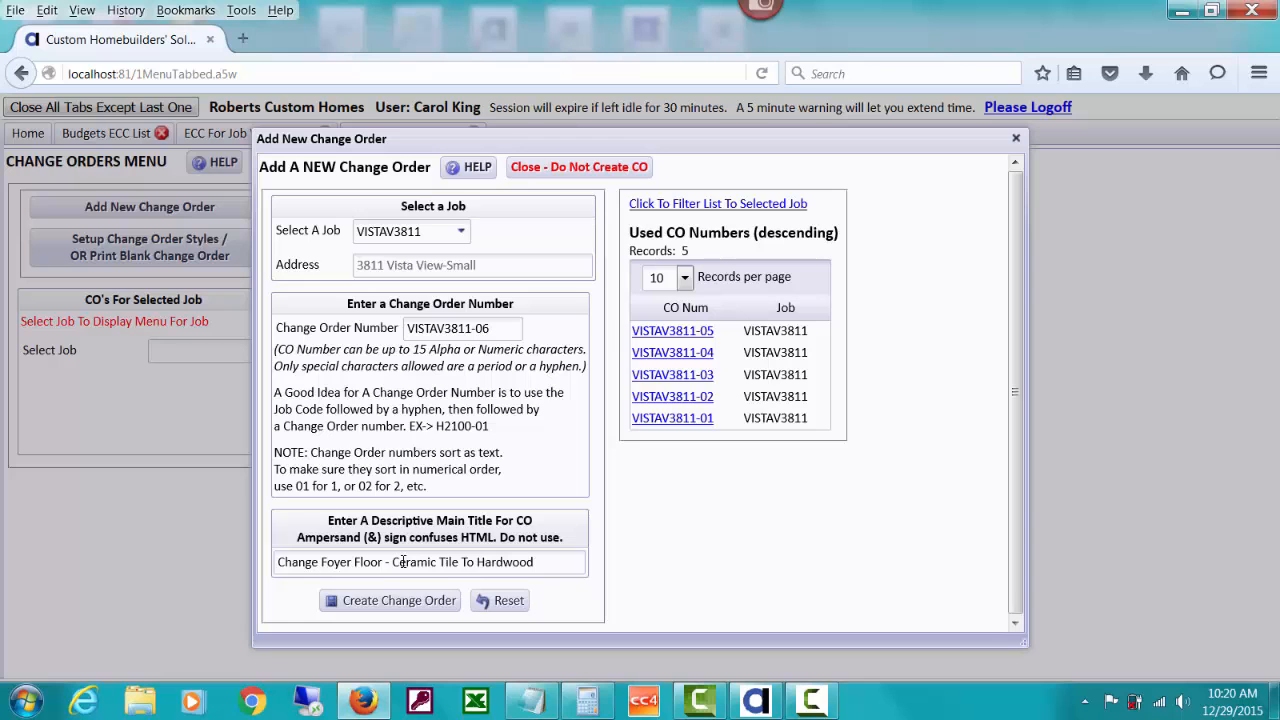
click(416, 603)
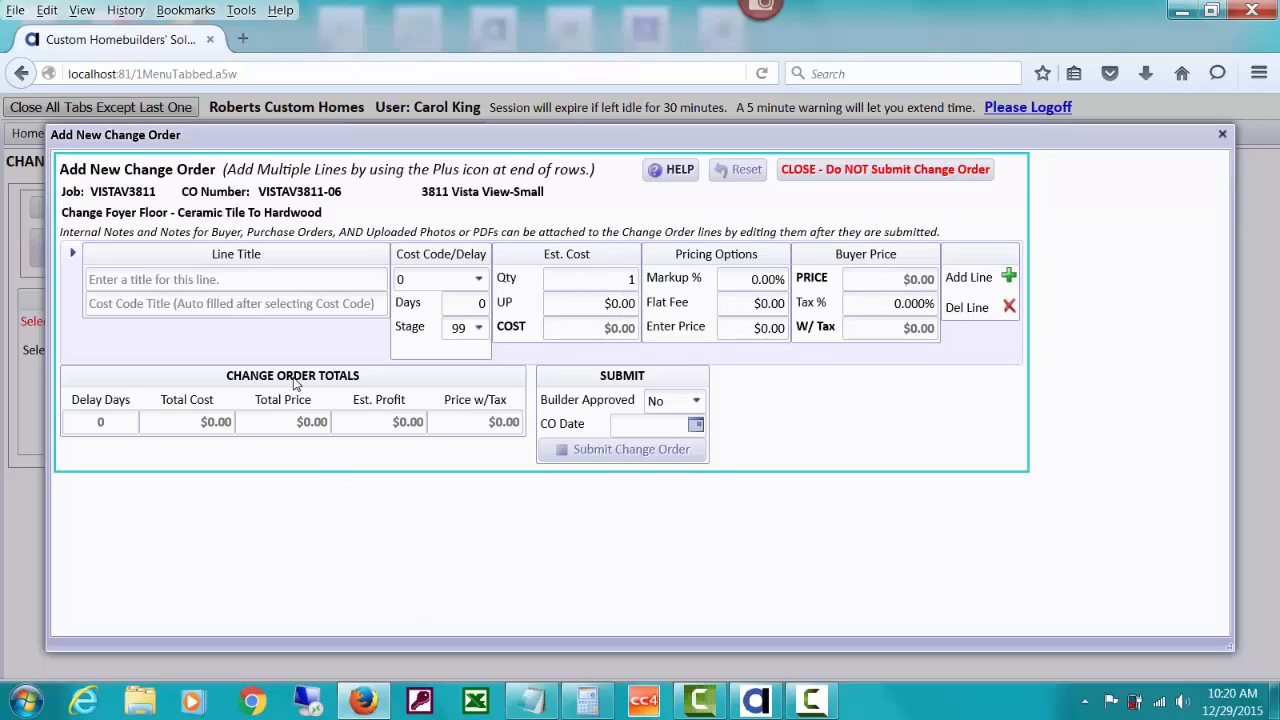
Title the first line "Credit for Ceramic Tile In Foyer" with cost code 5149, Cer Tile Floor Turnkey, and review that code's estimated costs.
click(243, 276)
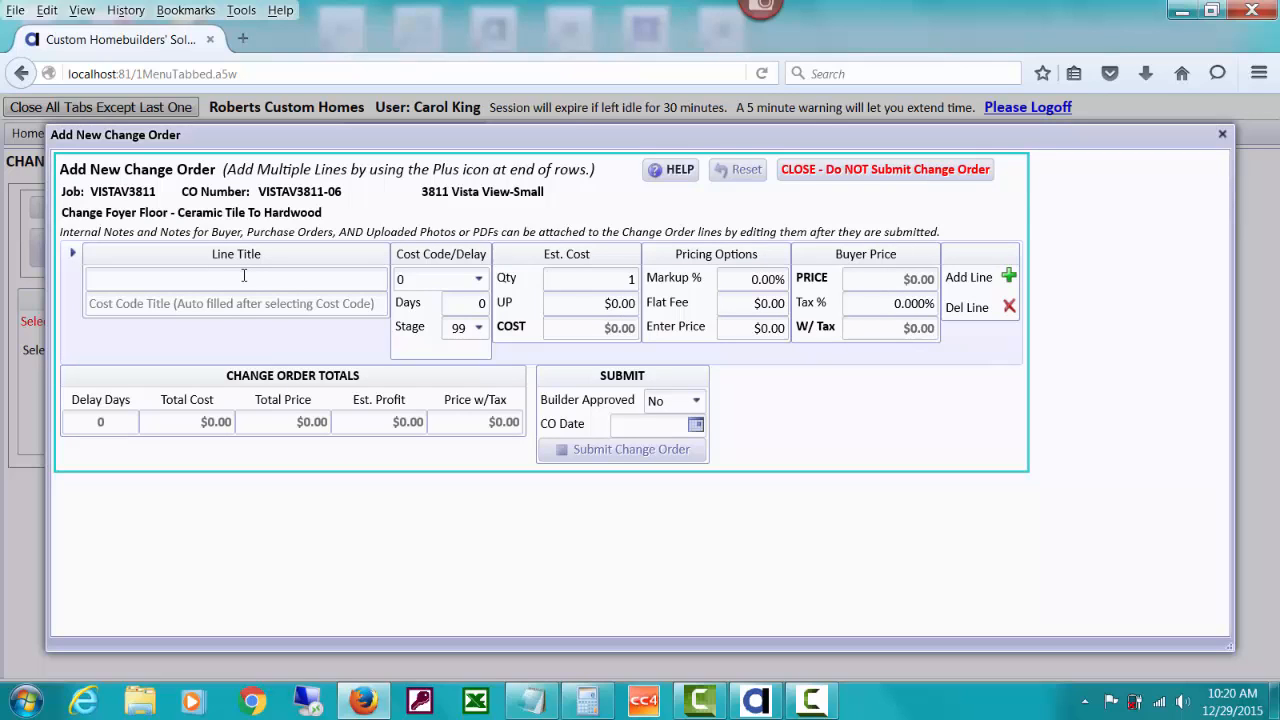
text(Credit fo)
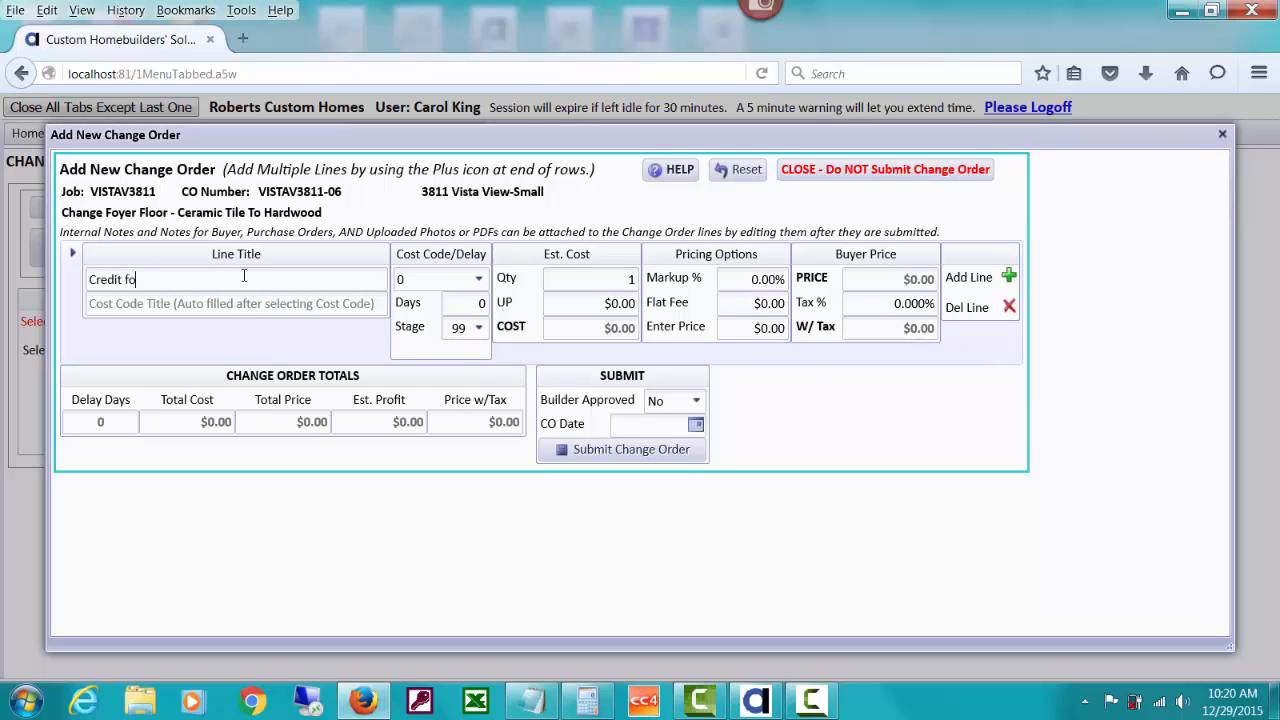
text(r Ceramic Tile In Foyer)
key(Tab)
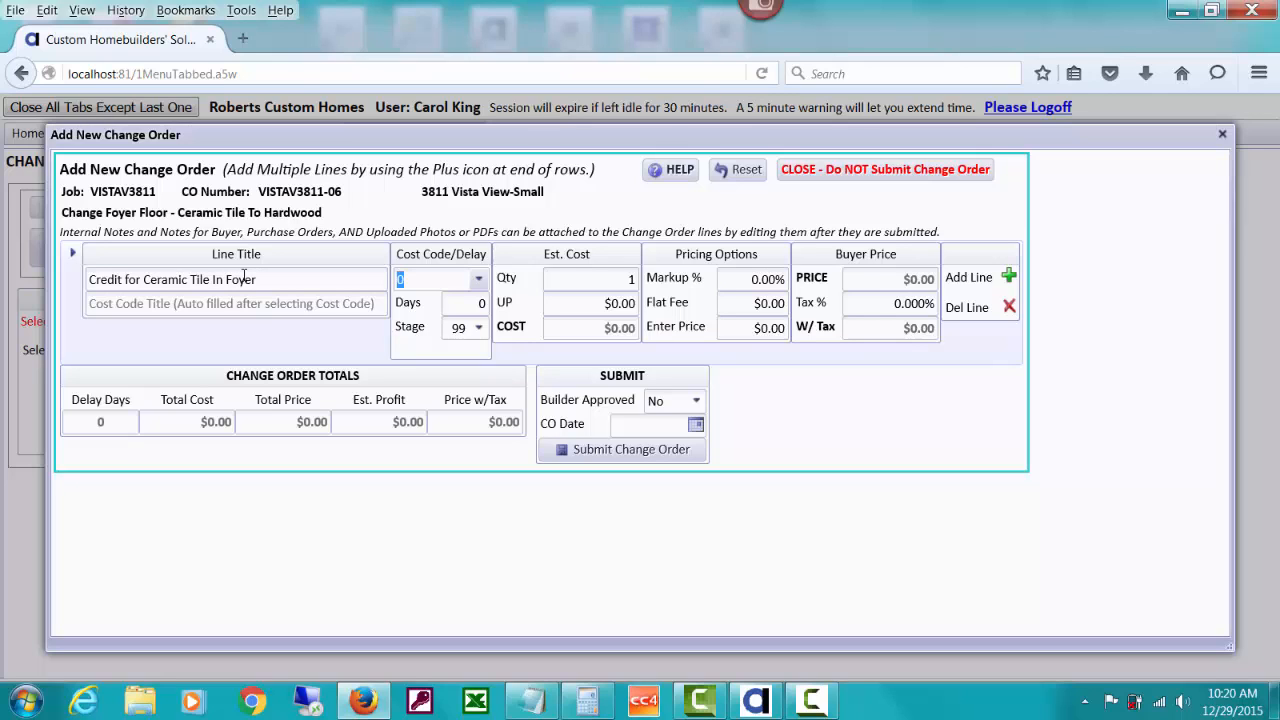
text(514)
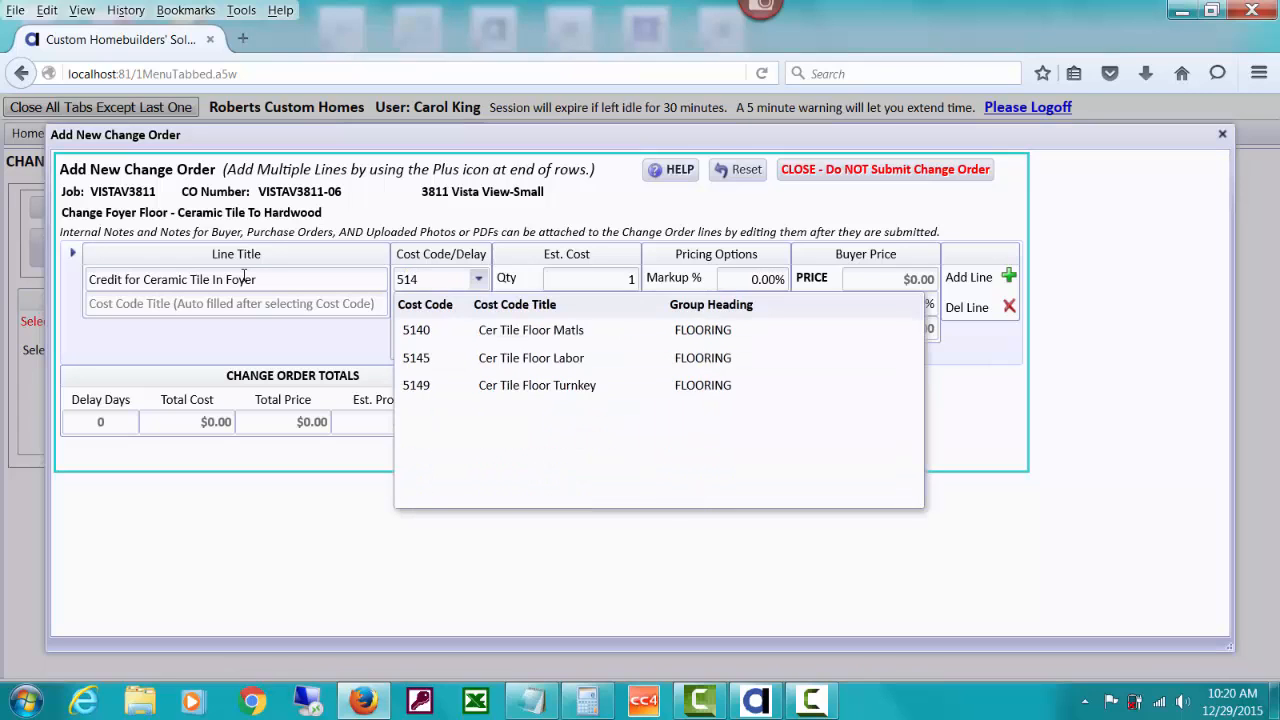
click(453, 389)
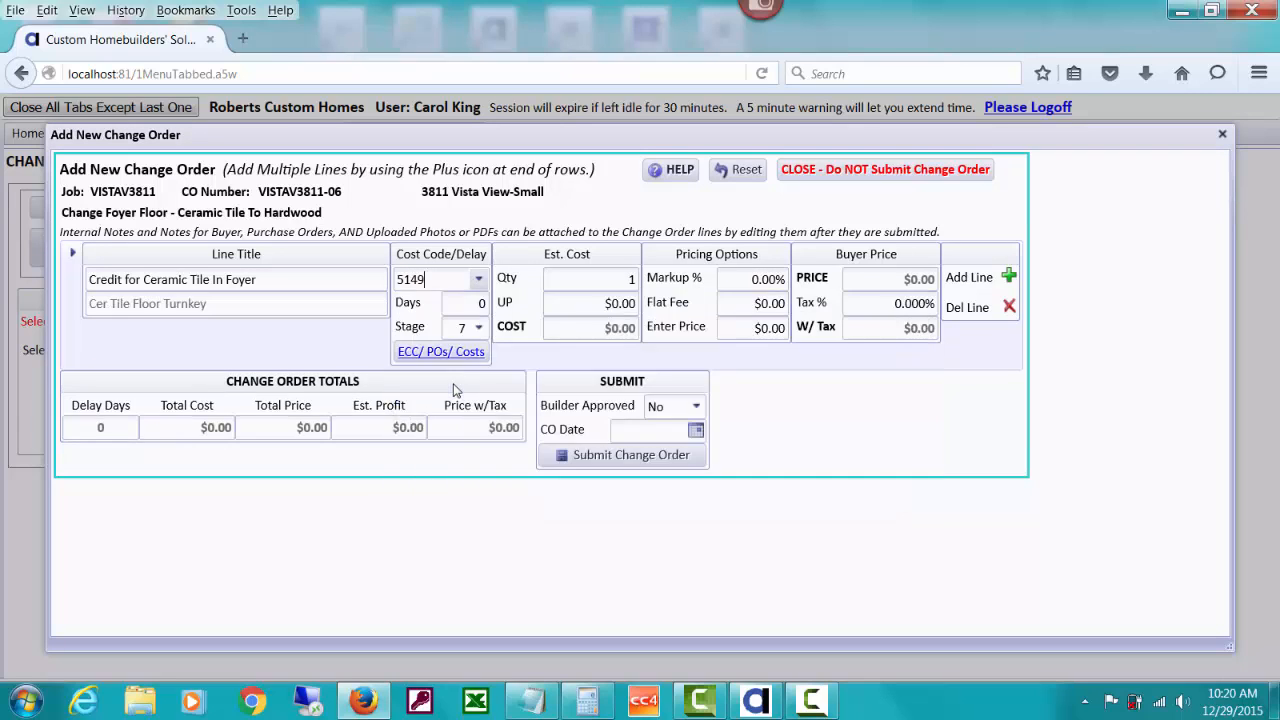
click(443, 354)
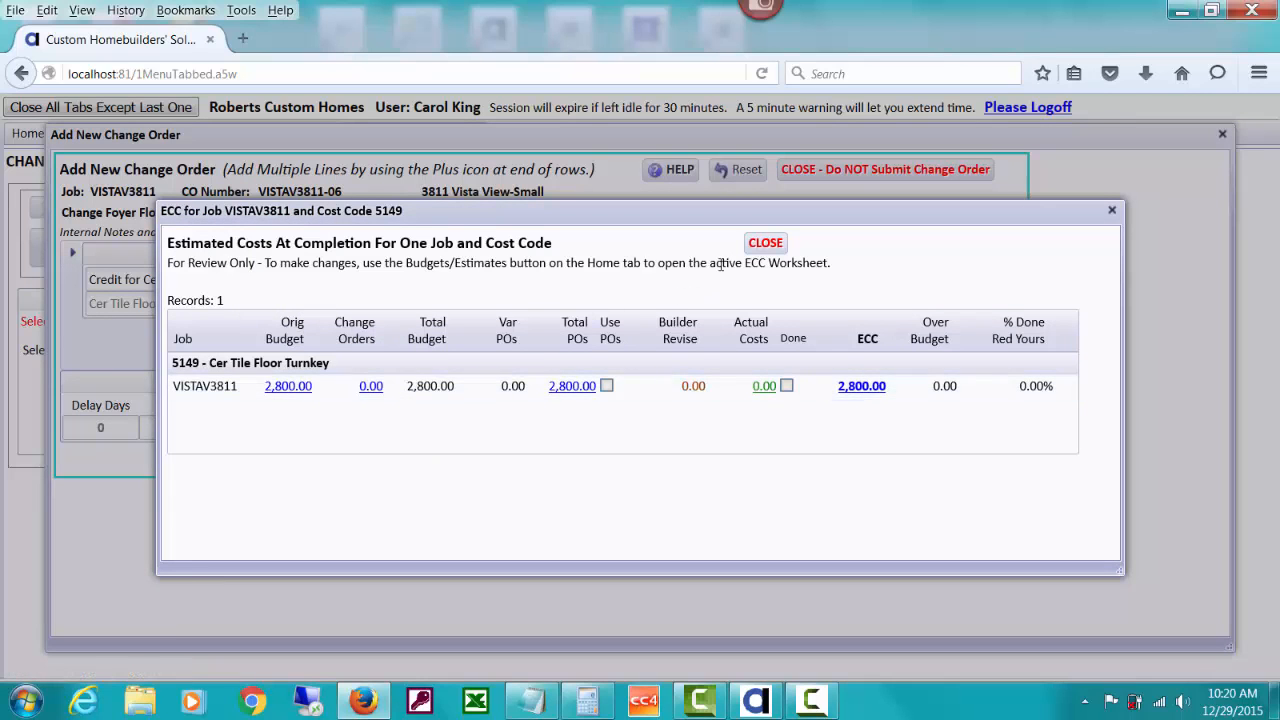
click(765, 245)
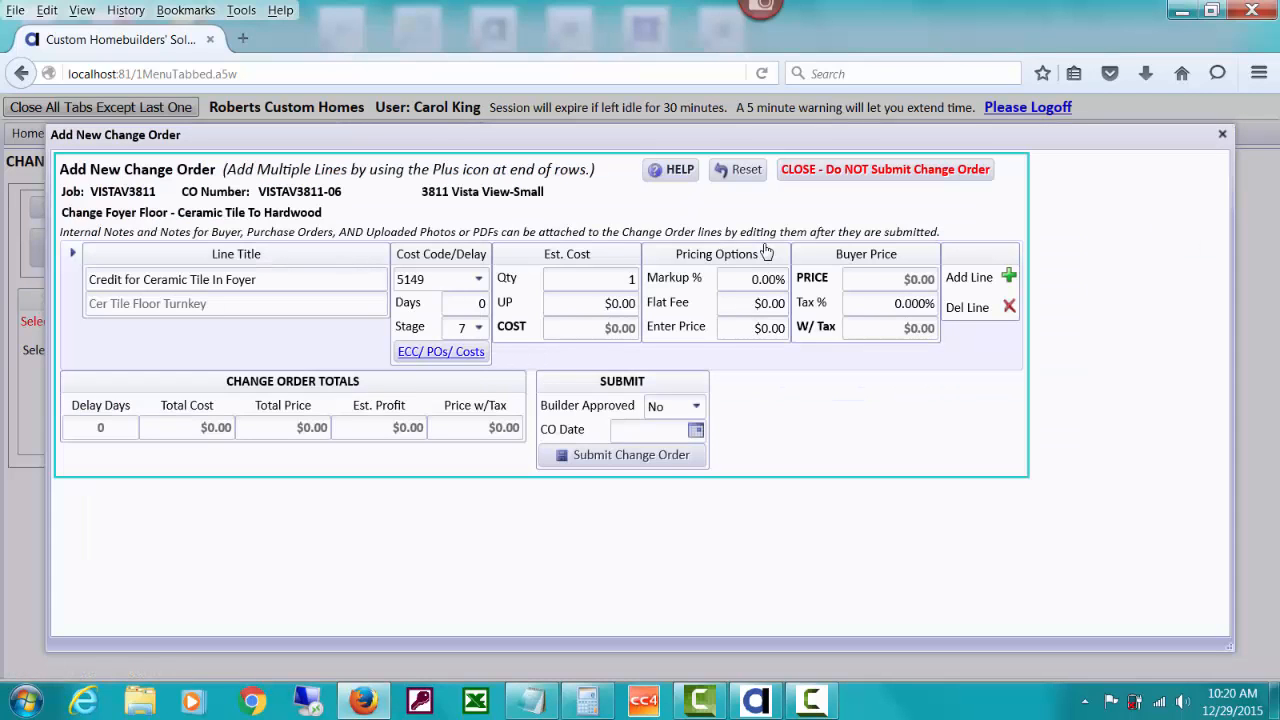
Set the ceramic tile credit line's quantity to 100 and its unit price to $6.00.
click(598, 278)
text(100)
click(565, 303)
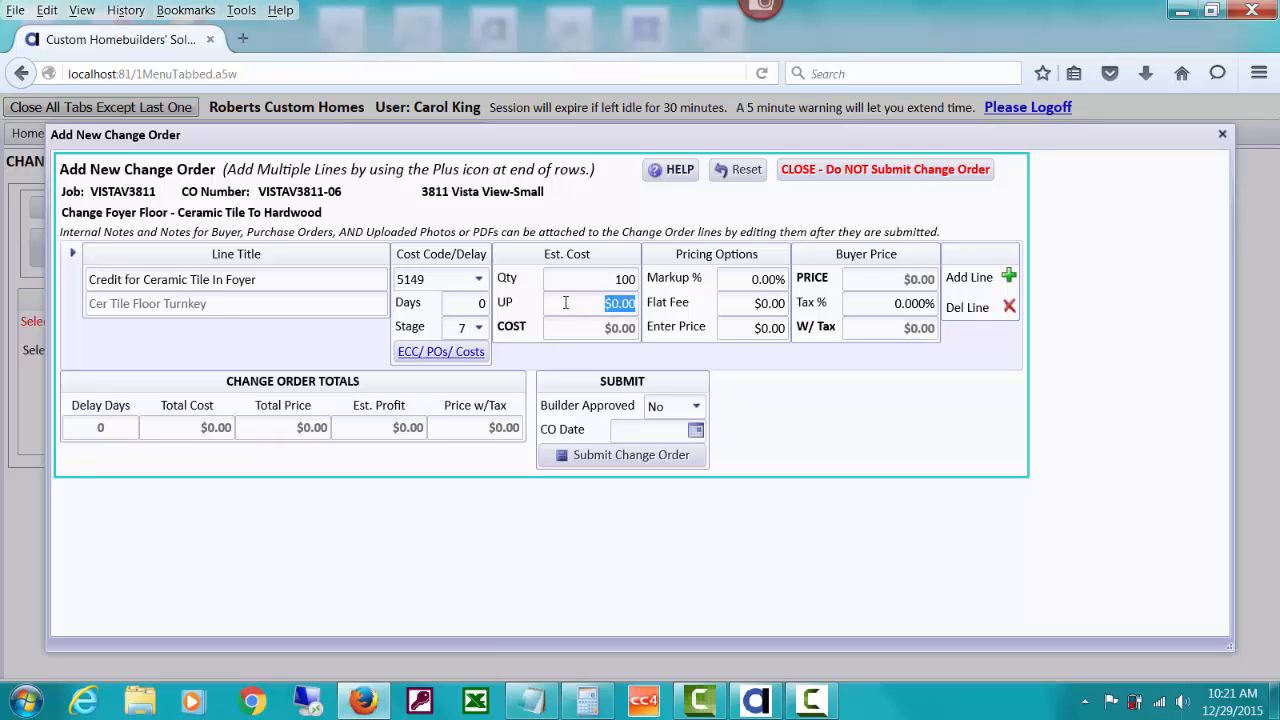
text(6)
key(Tab)
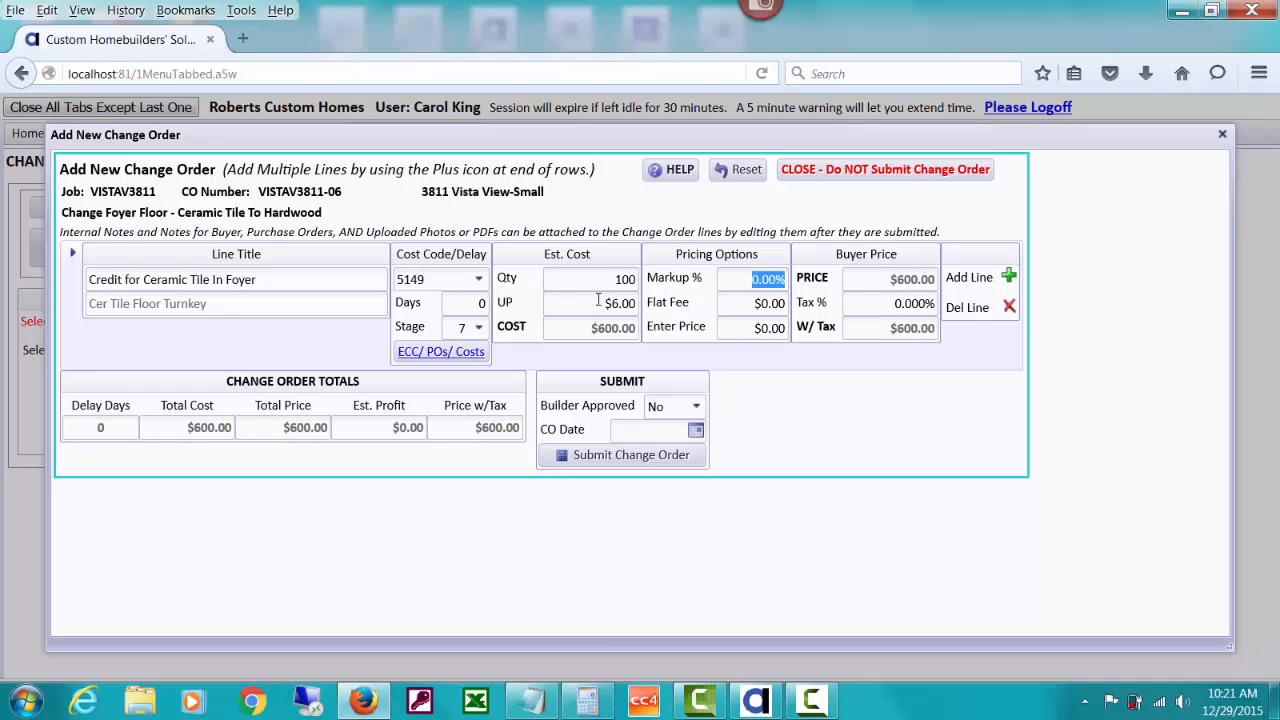
Try a quantity of -100 on the ceramic tile credit line and set it back to 100.
click(604, 281)
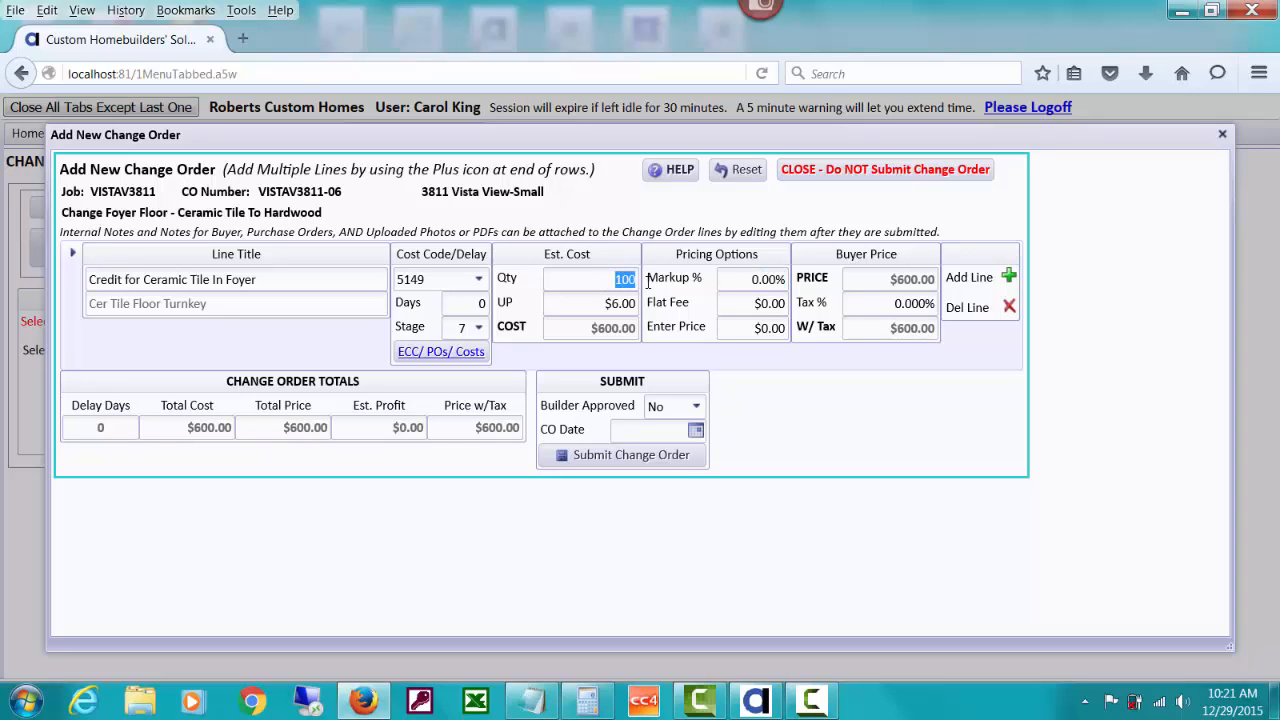
text(-100)
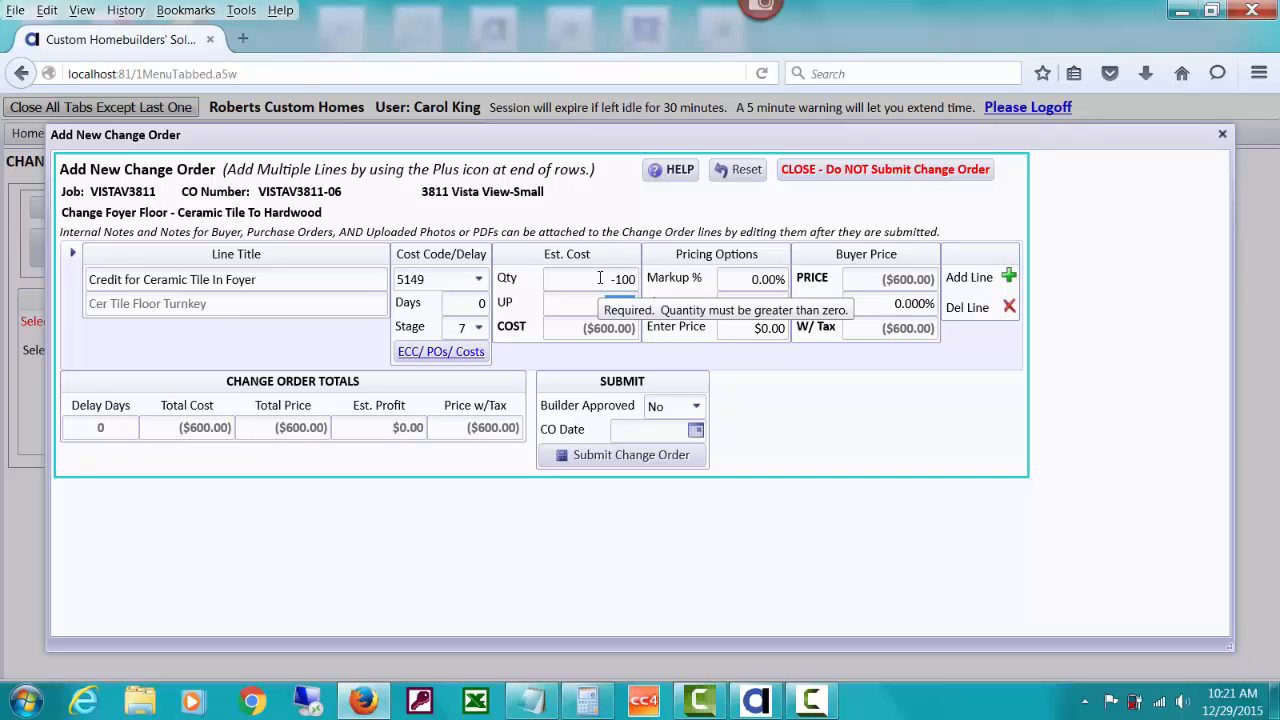
drag(600, 278, 660, 278)
text(100)
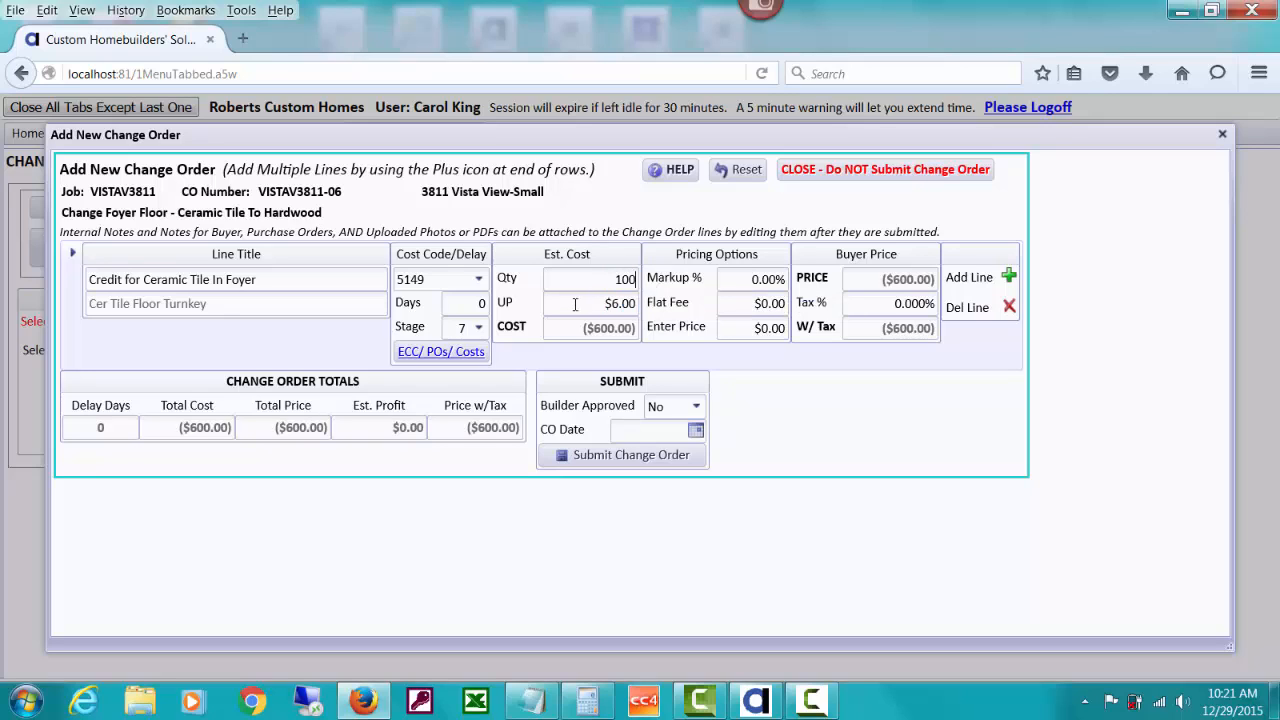
key(Tab)
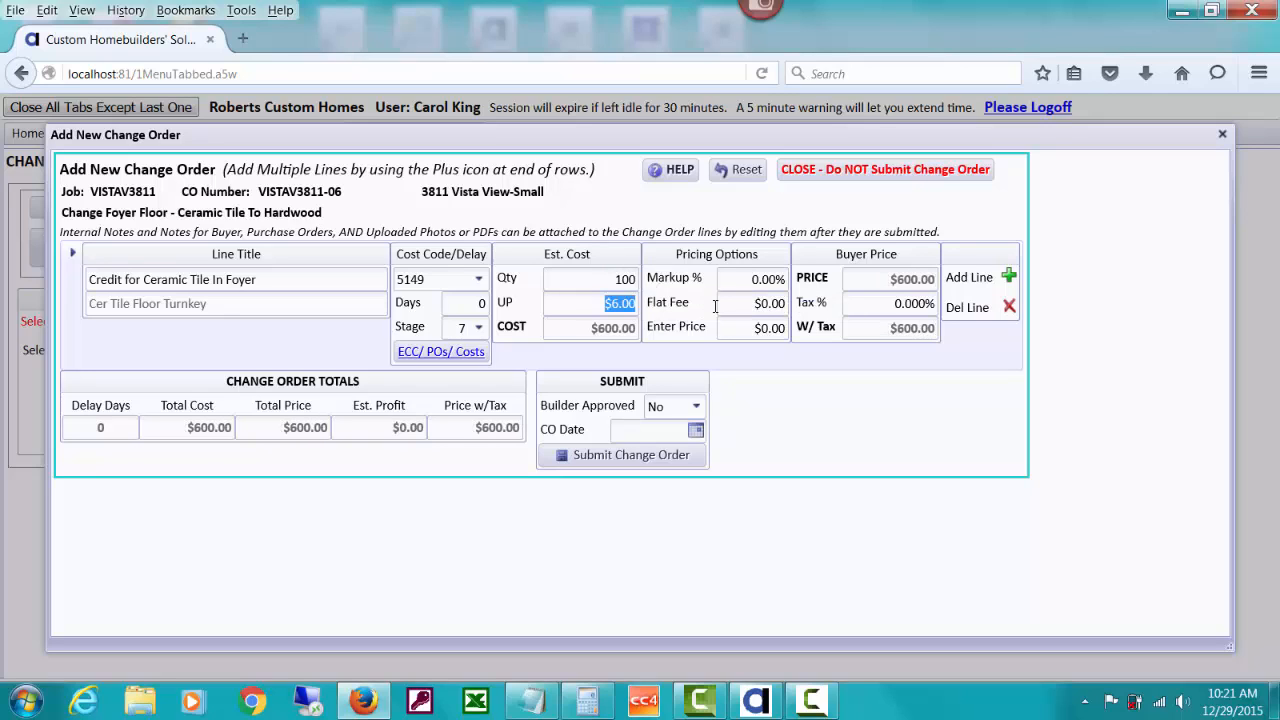
Set the ceramic tile credit line's unit price to -6 and its markup to 25%.
text(-6)
key(Tab)
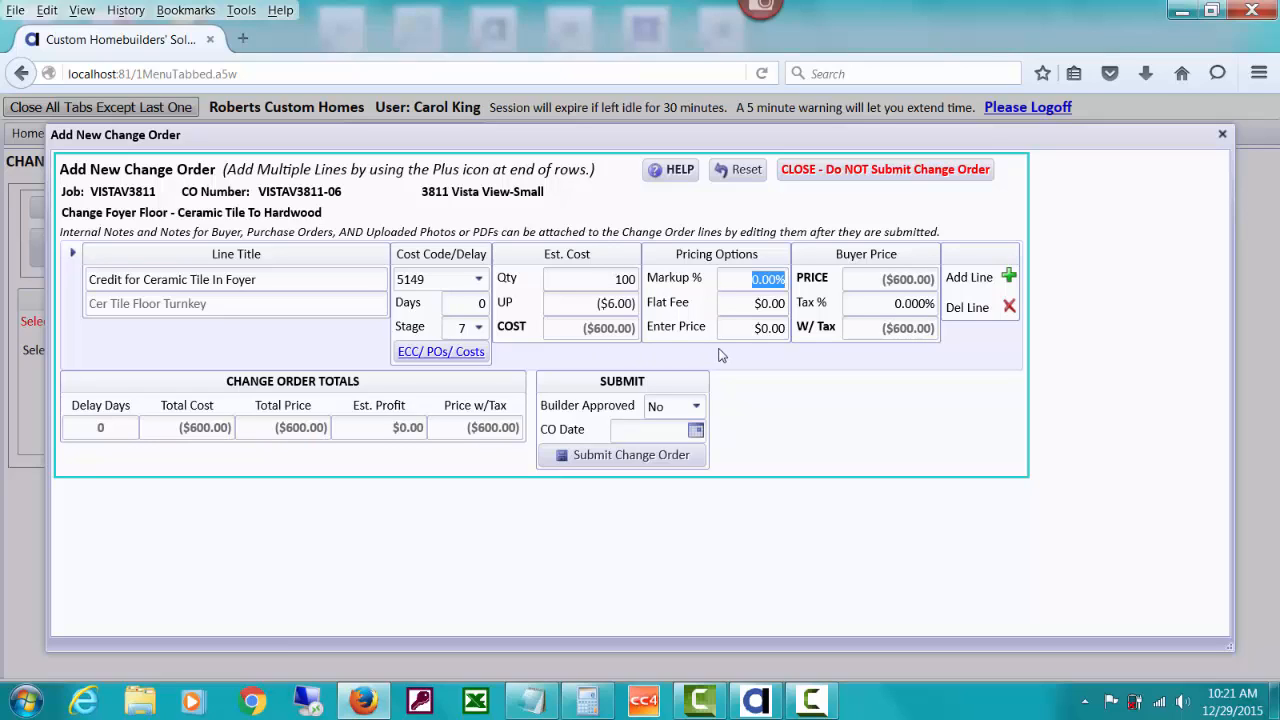
text(25)
key(Tab)
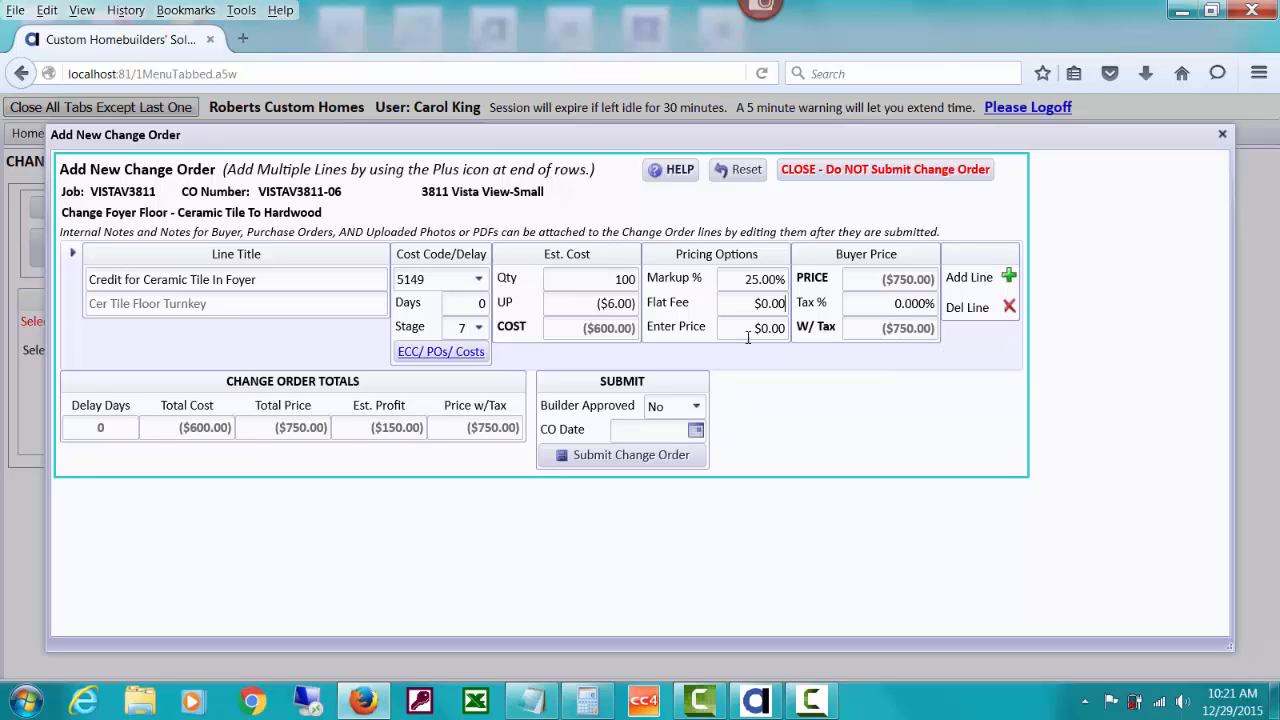
Try 8 delay days on the ceramic tile credit line and reset them to 0.
click(480, 302)
text(8)
key(Tab)
double_click(482, 303)
text(0)
key(Tab)
Add a second line titled "Charge For Hardwood in Foyer" with cost code 5156, Hardwood - Turnkey, and review that code's estimated costs.
click(1008, 280)
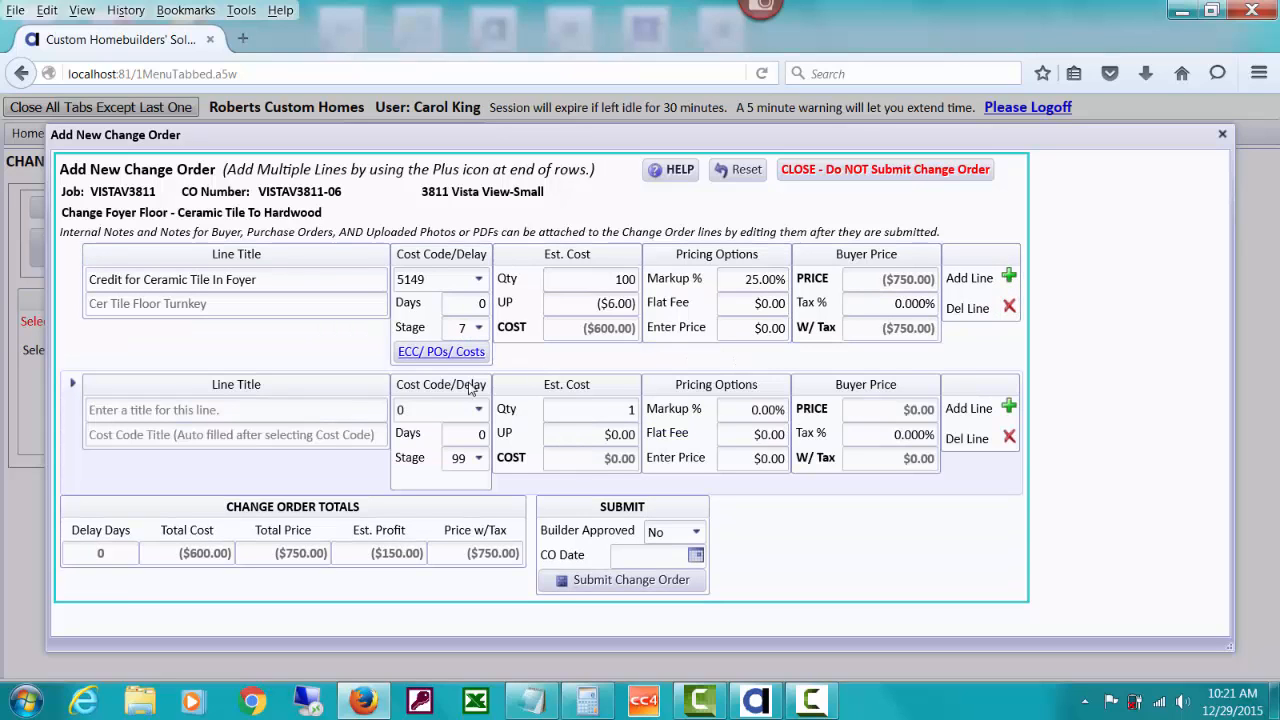
click(280, 409)
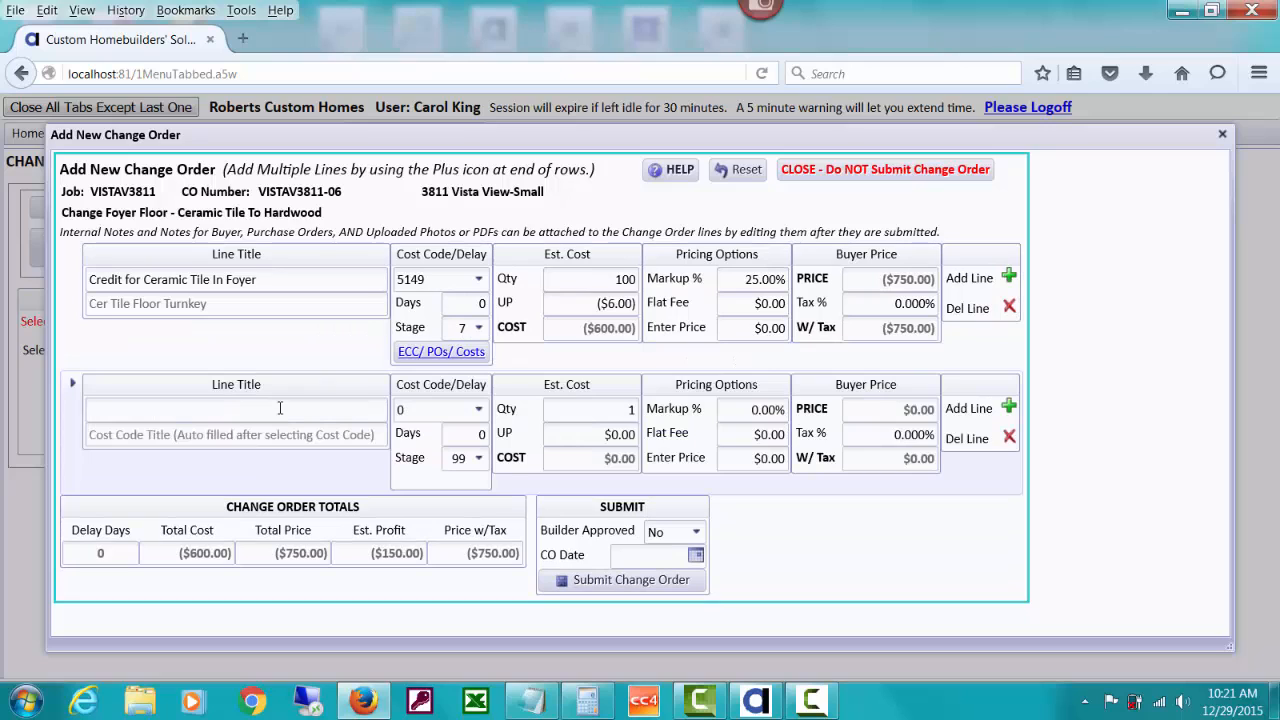
text(Charge For )
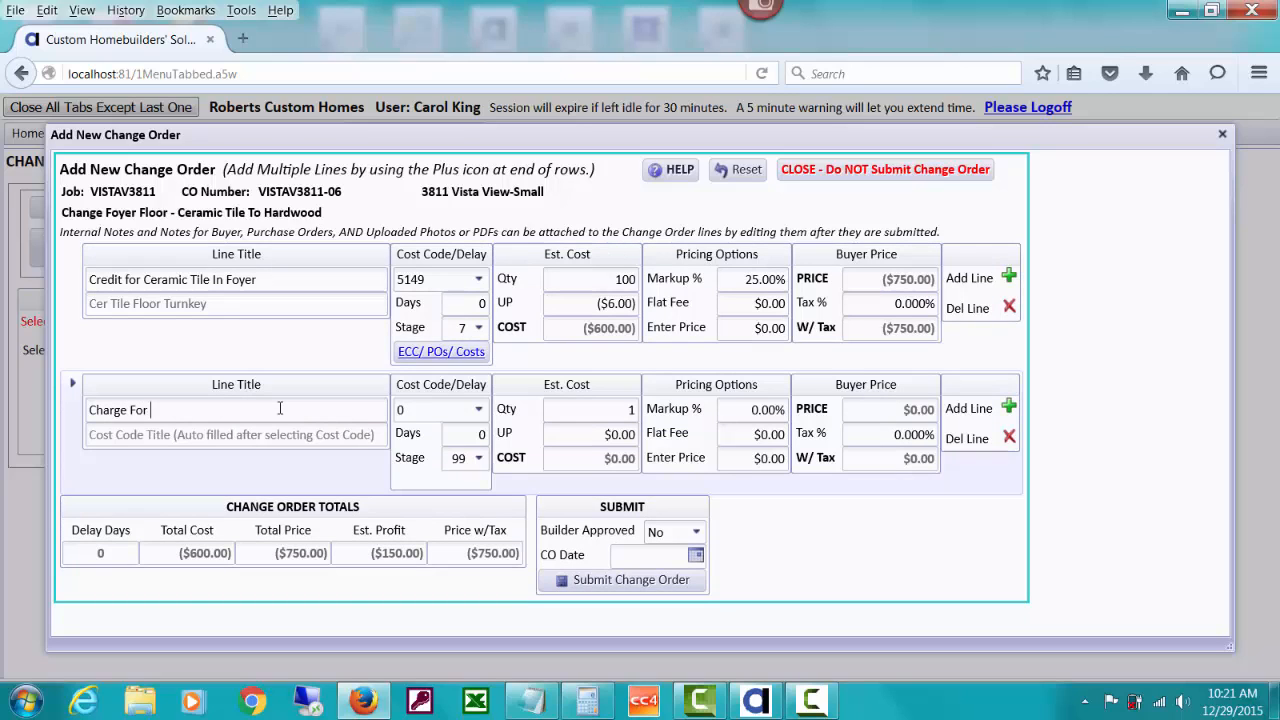
text(Hardwood in Foyer)
key(Tab)
text(5)
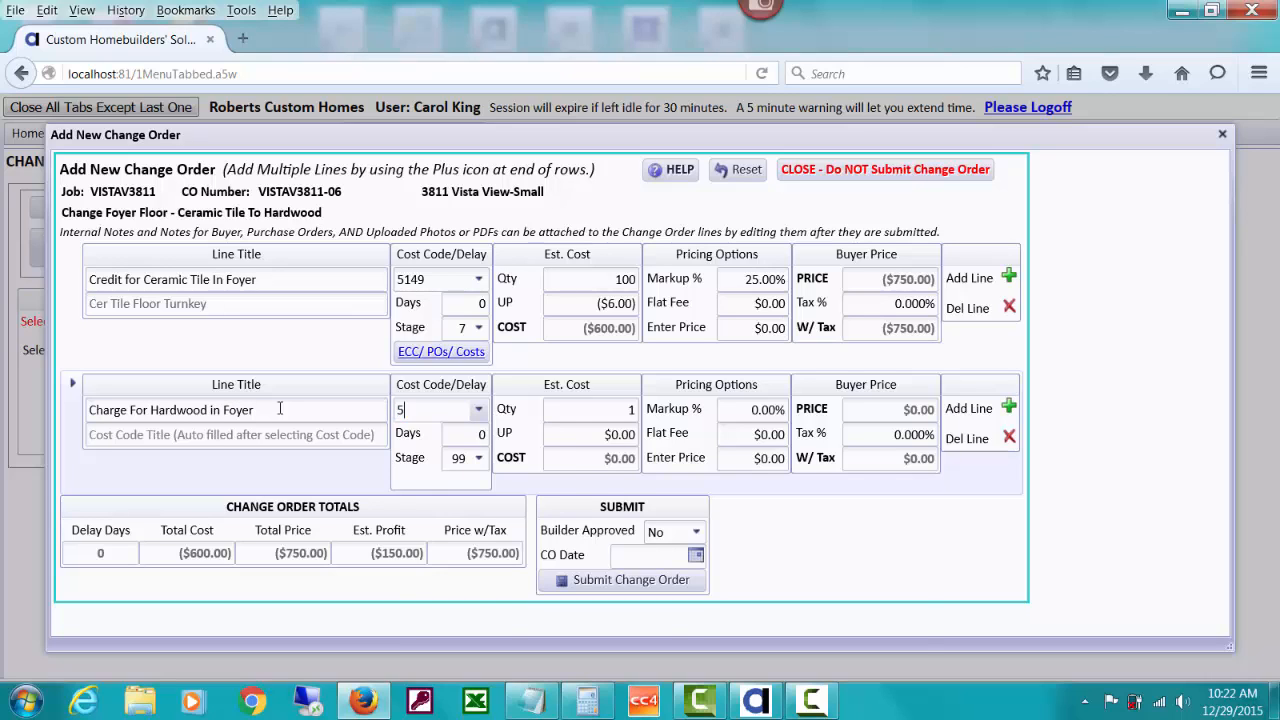
text(156)
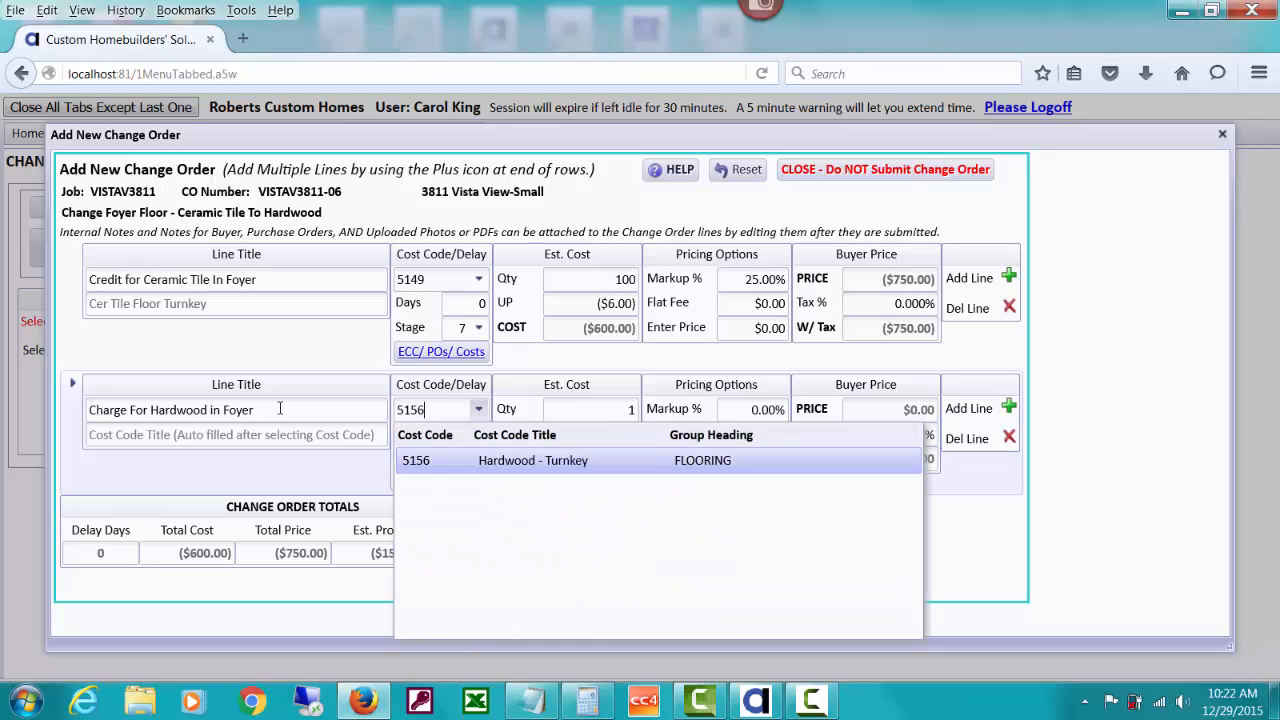
click(468, 460)
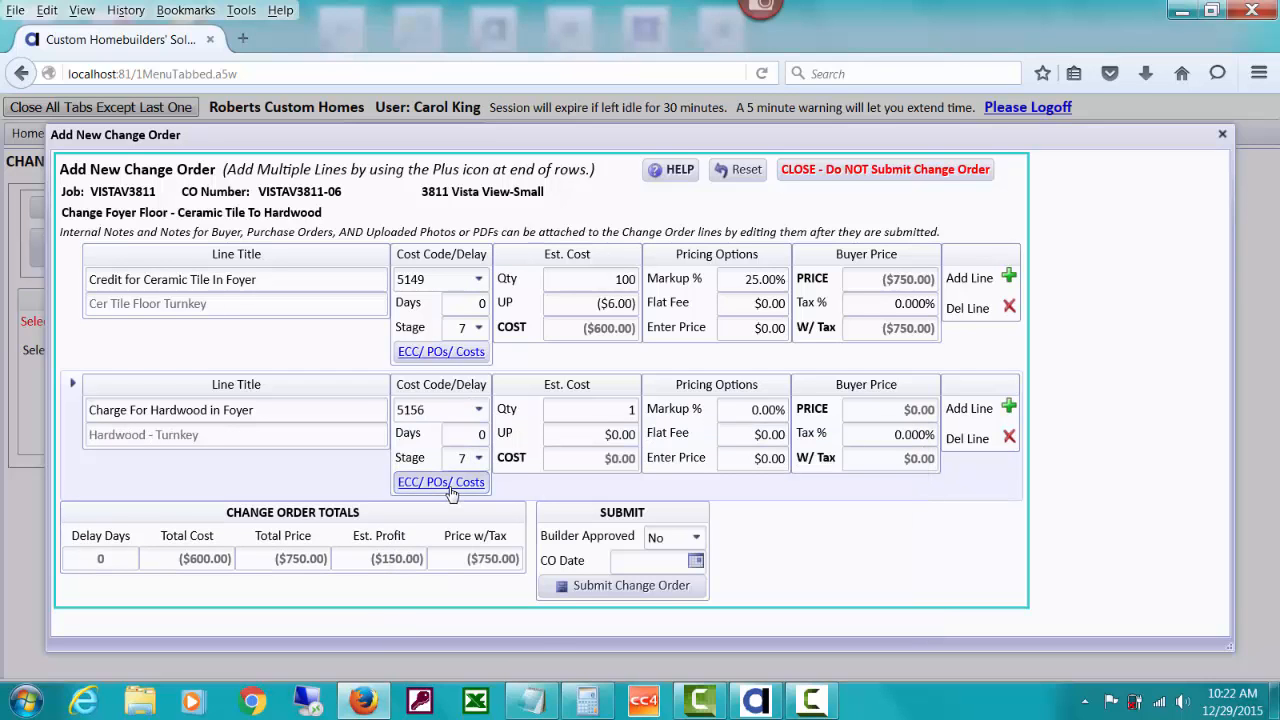
click(450, 487)
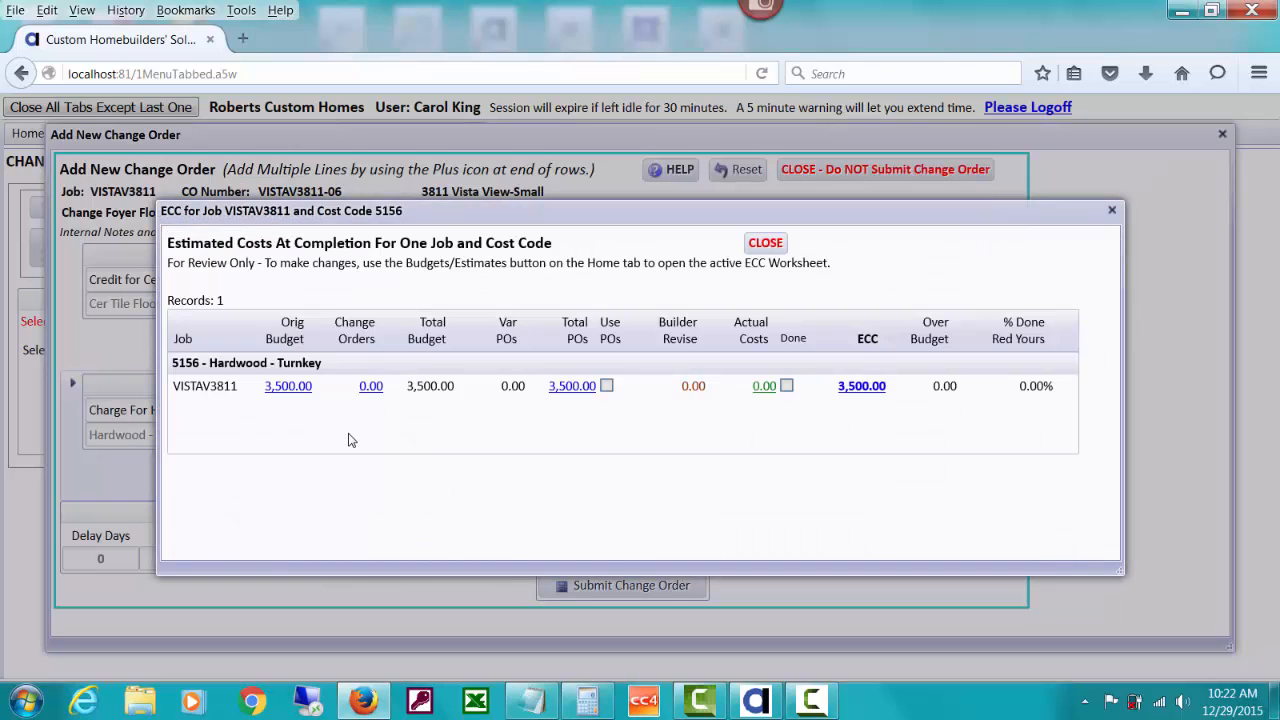
click(765, 243)
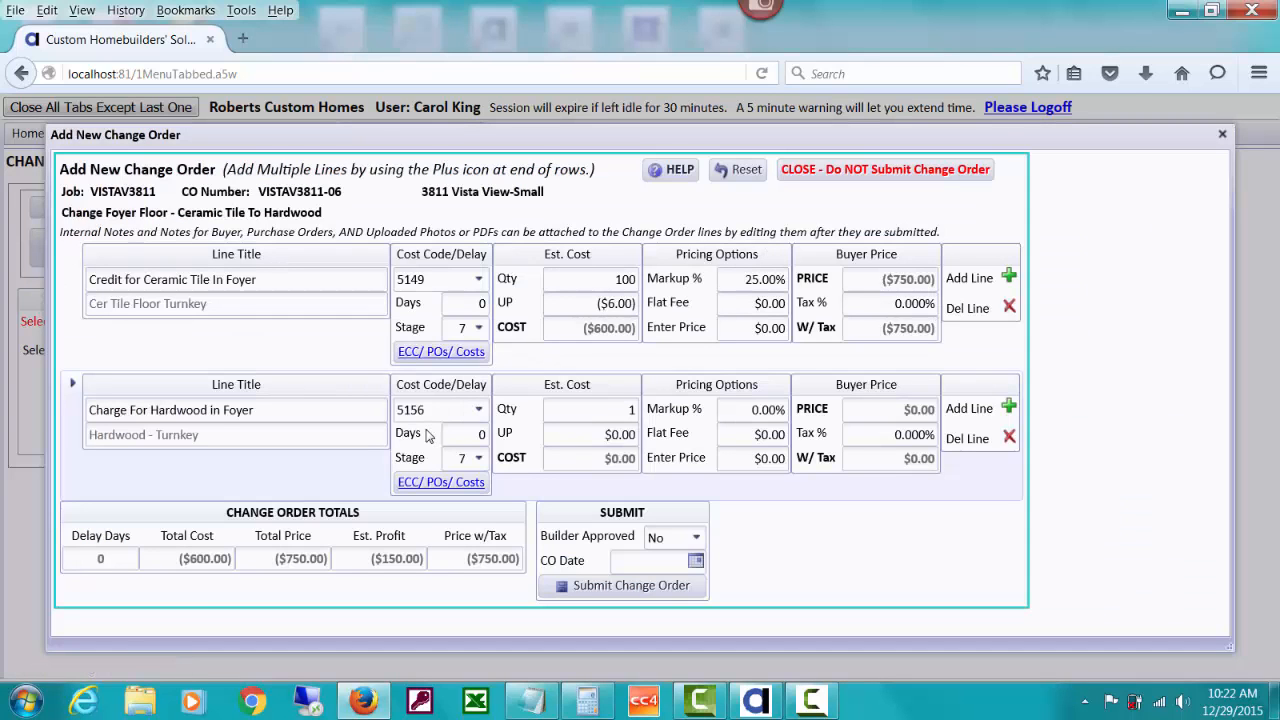
Set the hardwood charge line to 8 delay days, a quantity of 100, a unit price of $12 and a 25% markup.
drag(504, 431, 514, 431)
text(8)
key(Tab)
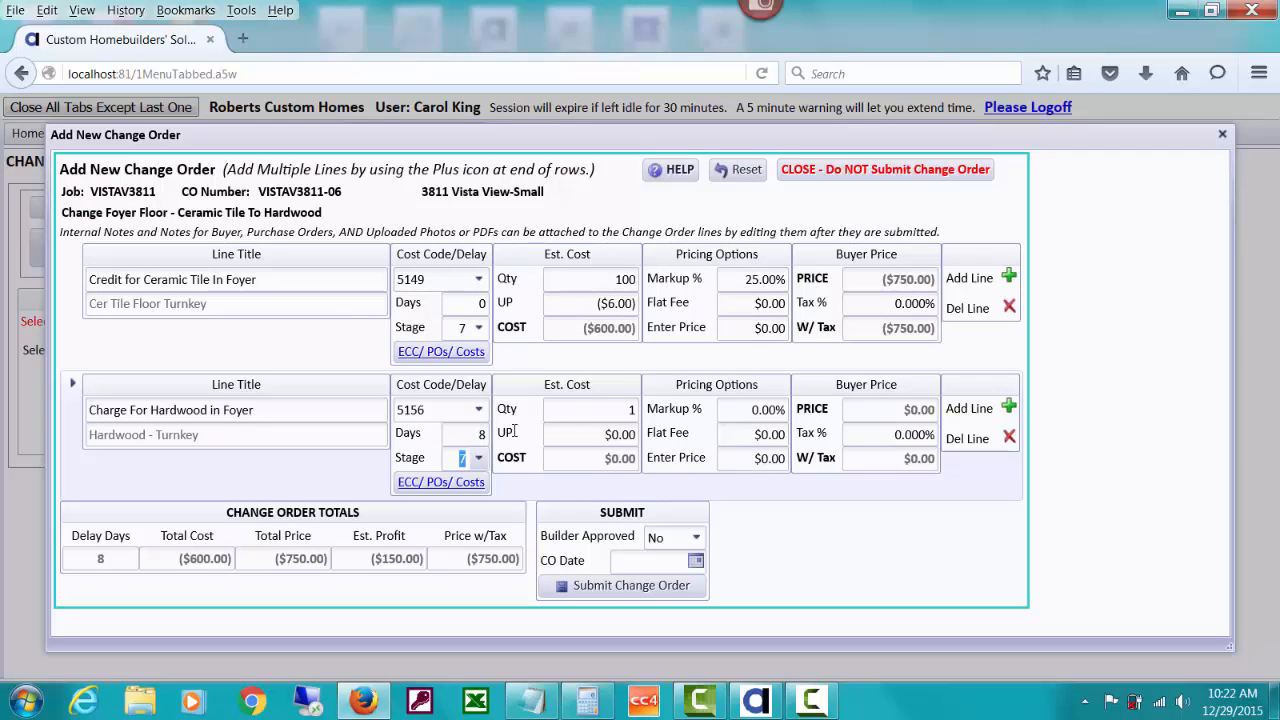
click(594, 402)
text(100)
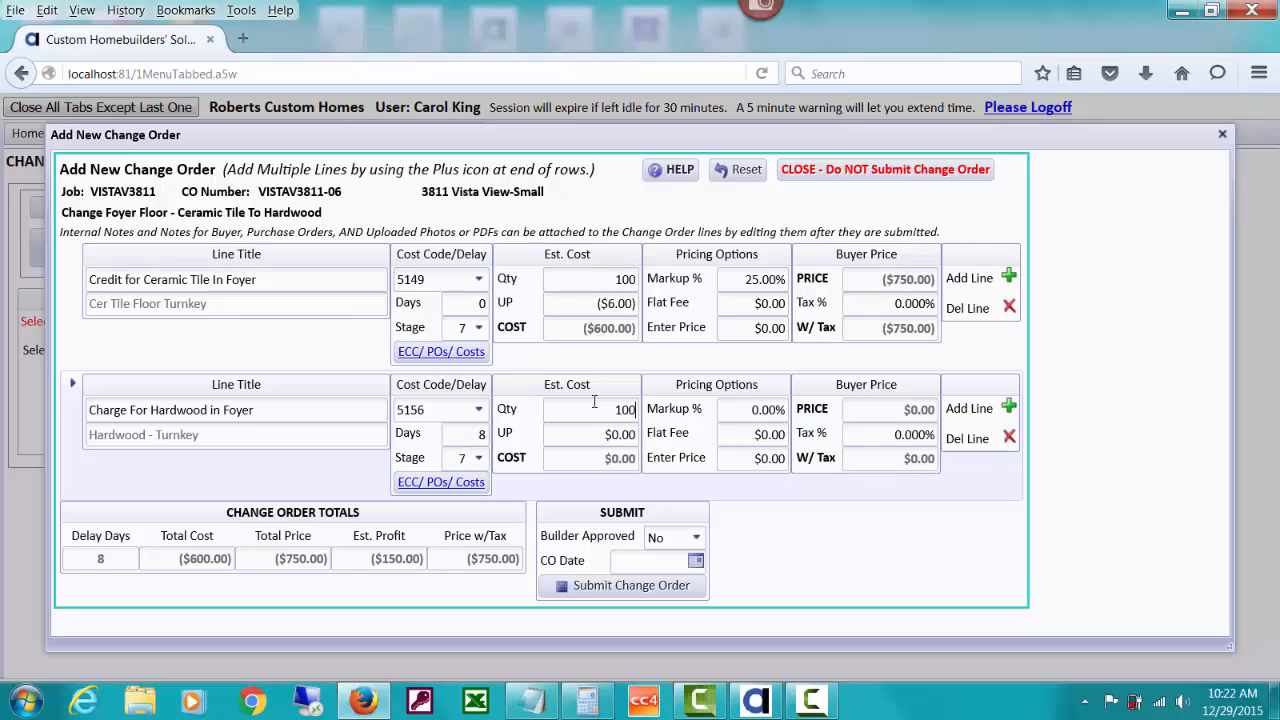
key(Tab)
text(12)
key(Tab)
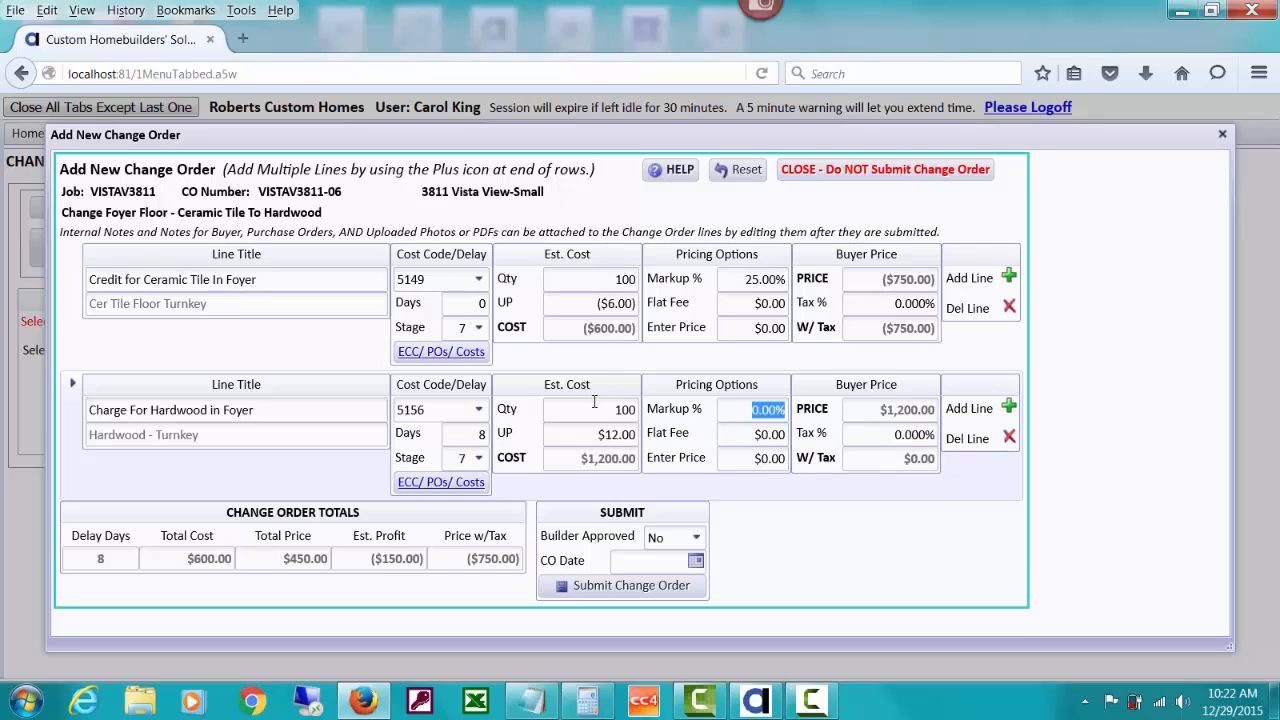
text(25)
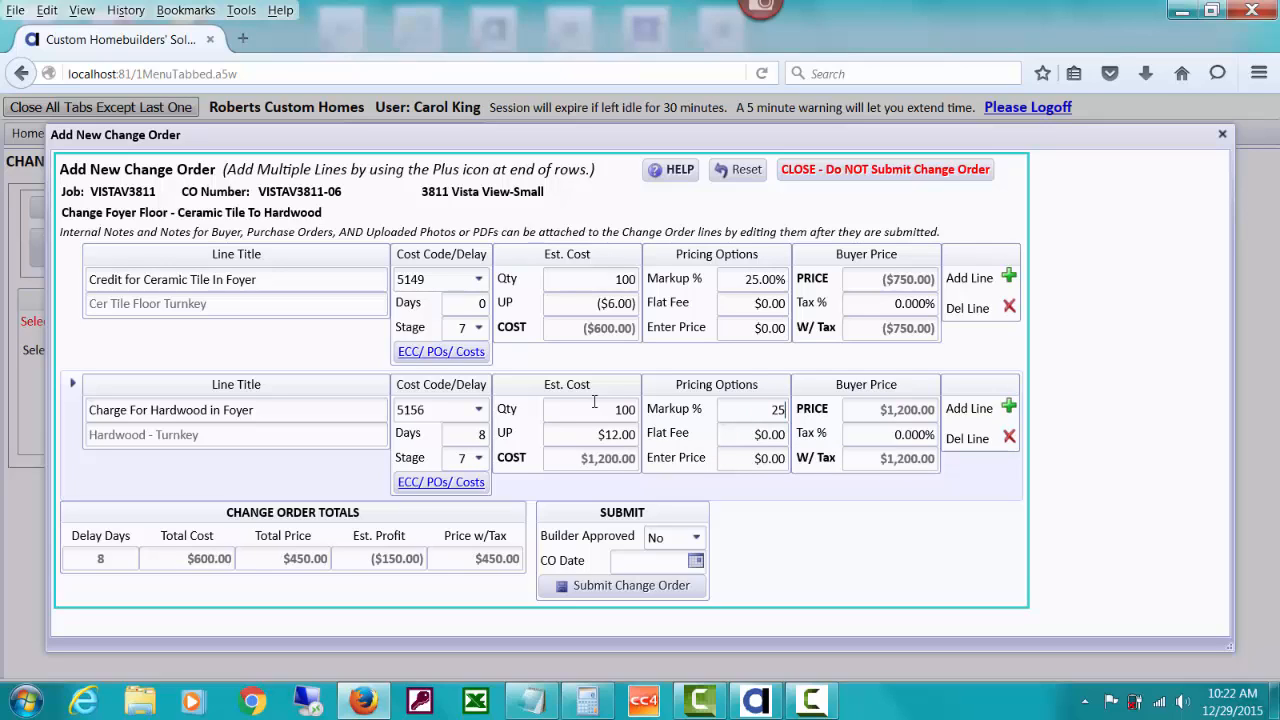
key(Tab)
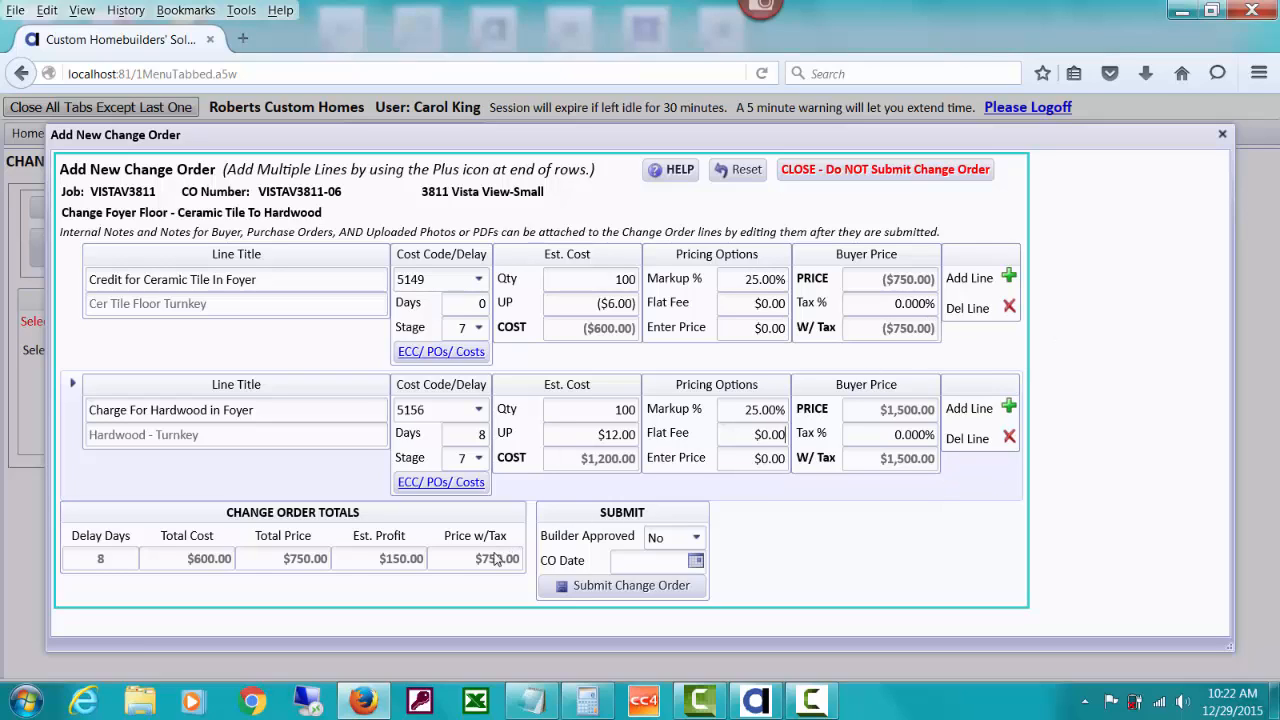
Mark the change order as builder approved with a CO date of 12/29/15 and submit it.
click(696, 538)
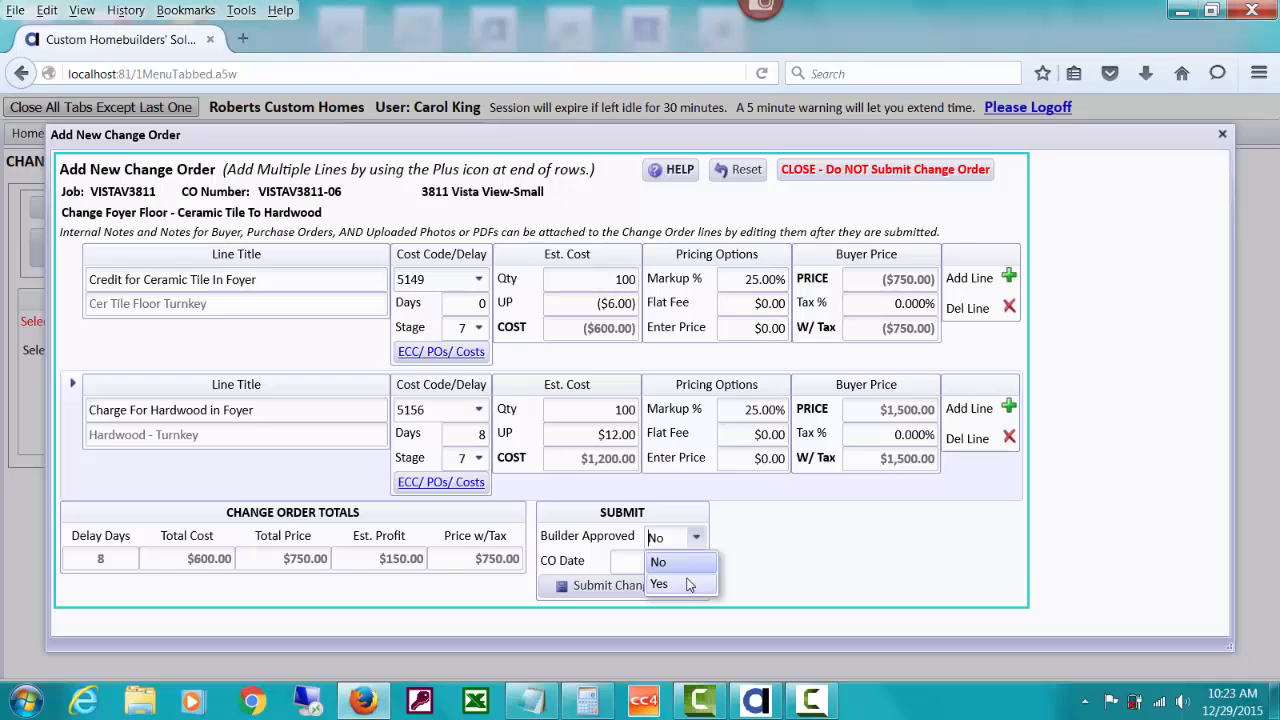
click(690, 583)
click(696, 563)
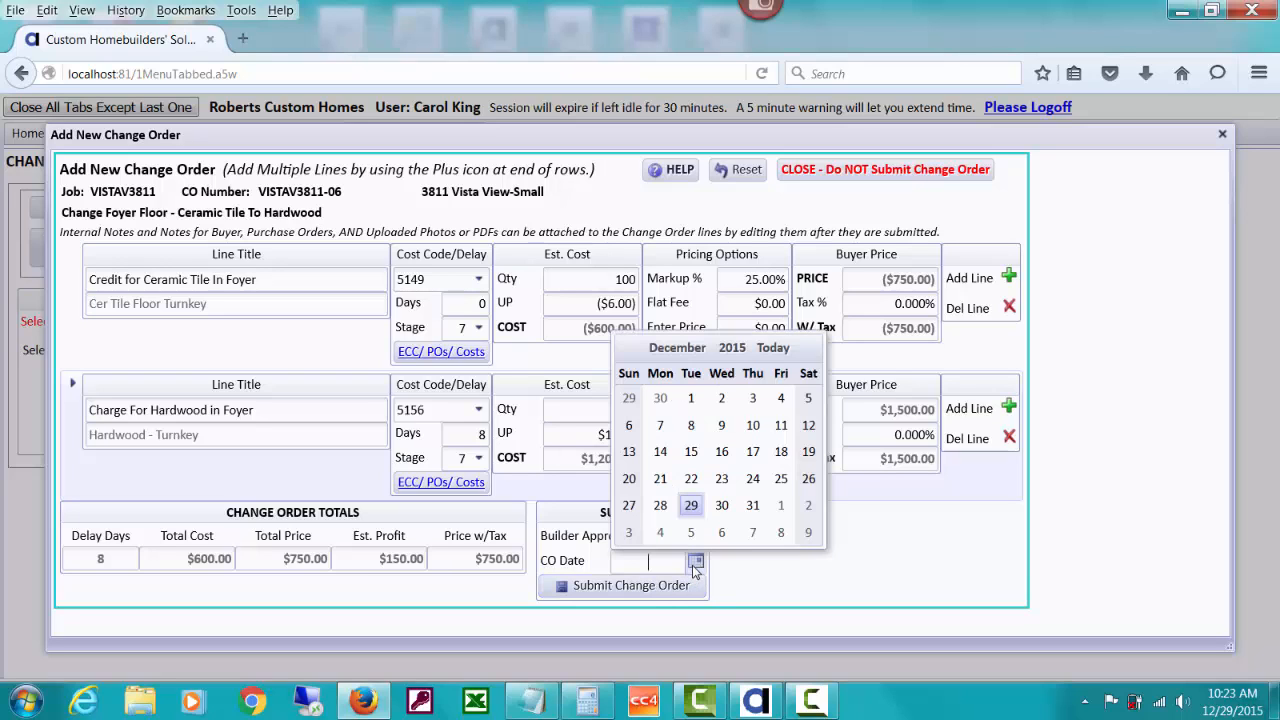
click(690, 504)
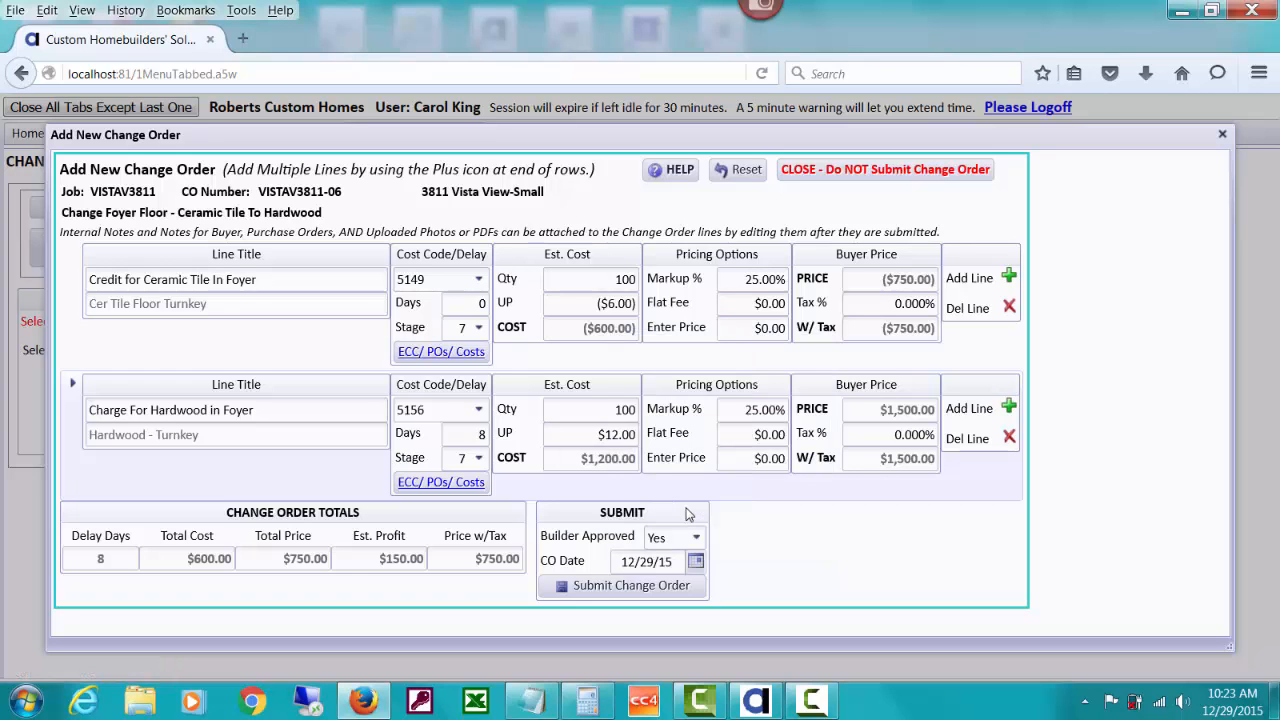
click(677, 590)
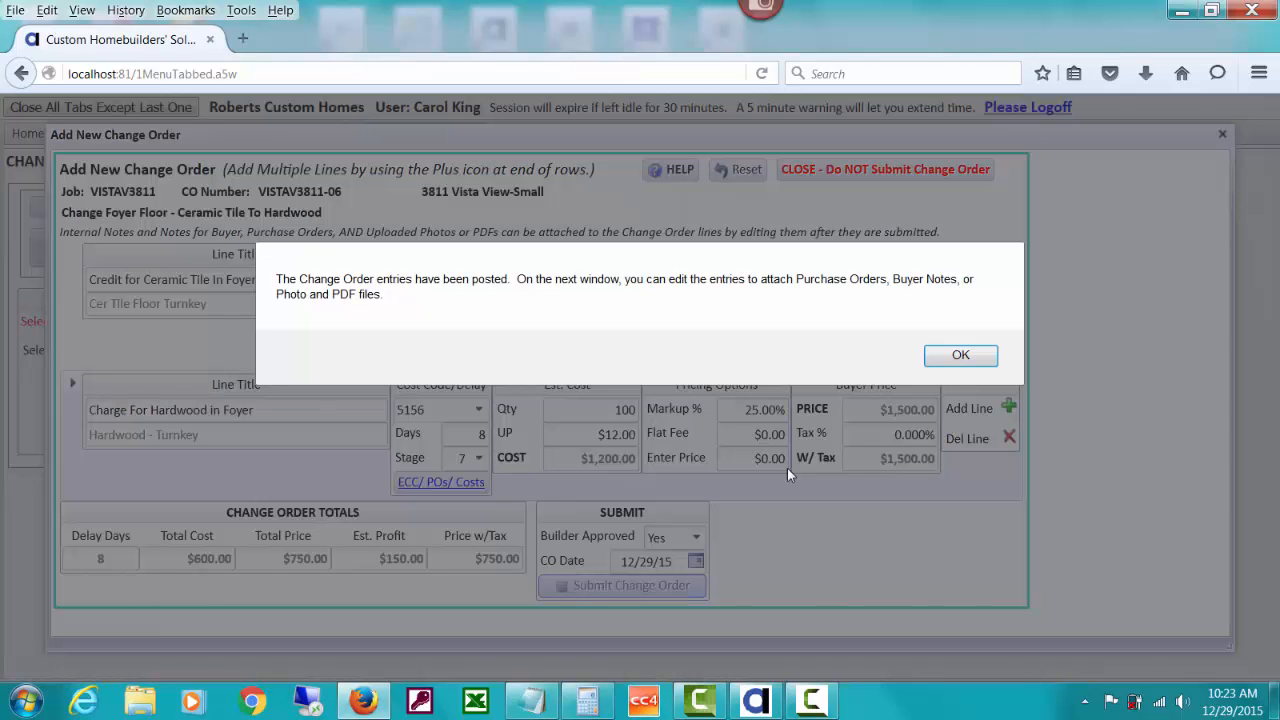
click(956, 357)
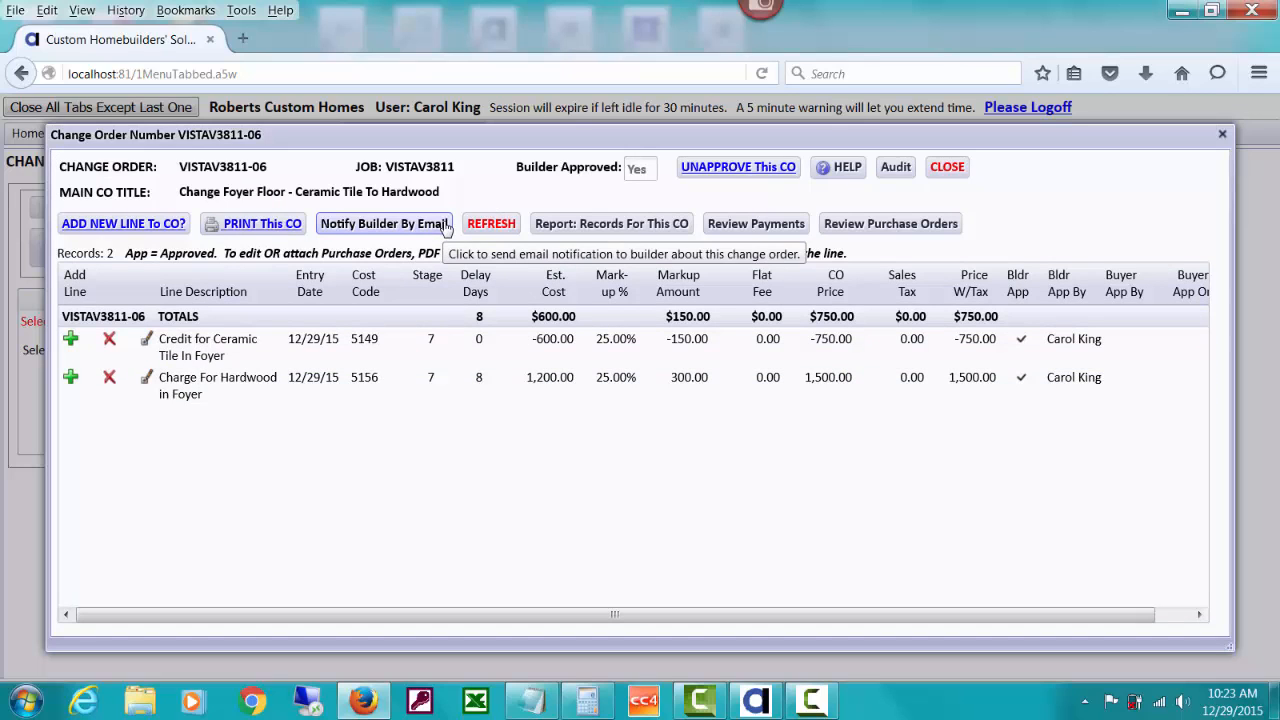
Draft the builder's email notification, insert "to change ceramic tile floor in foyer to hardwood" after the change order number, and close it unsent.
click(404, 229)
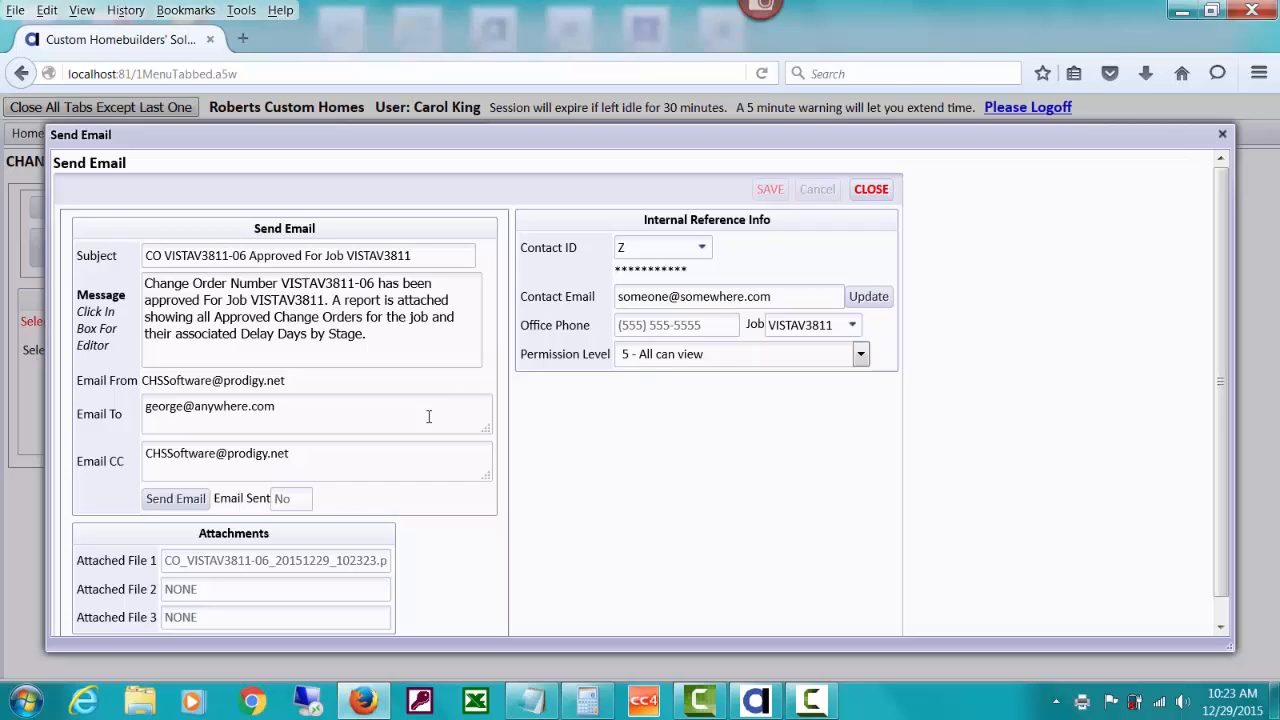
click(388, 340)
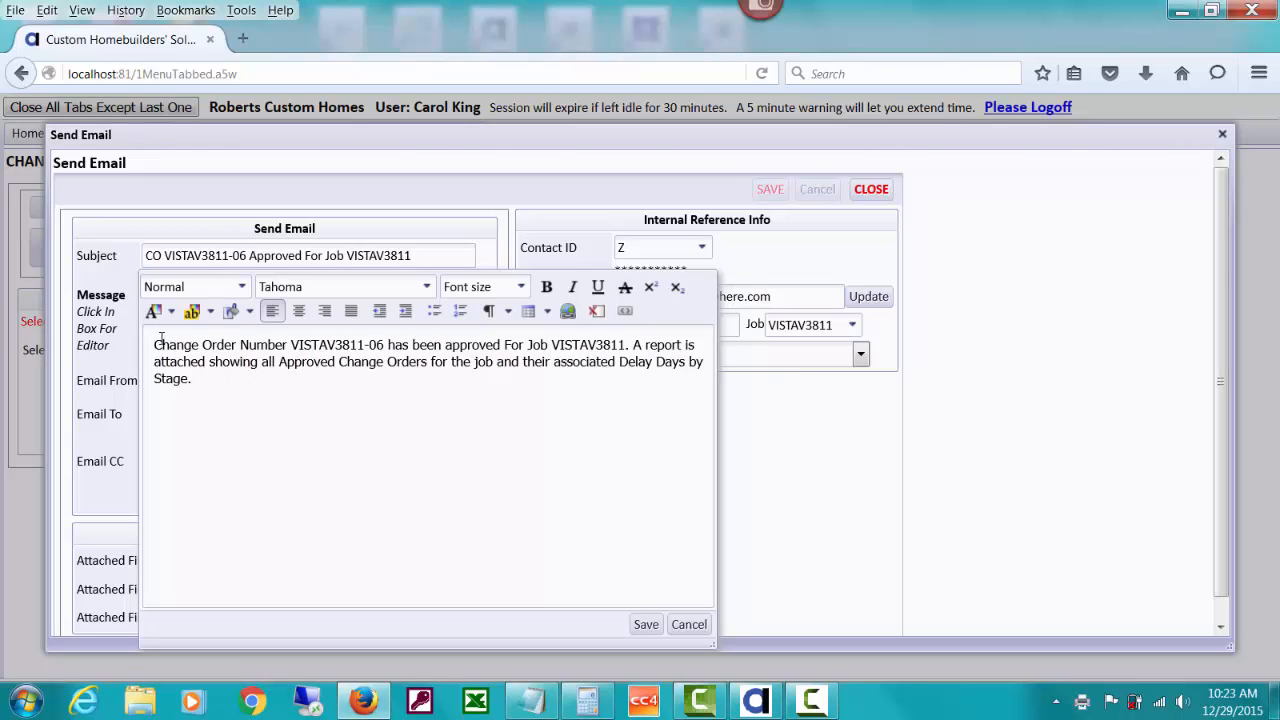
click(388, 346)
text(to change )
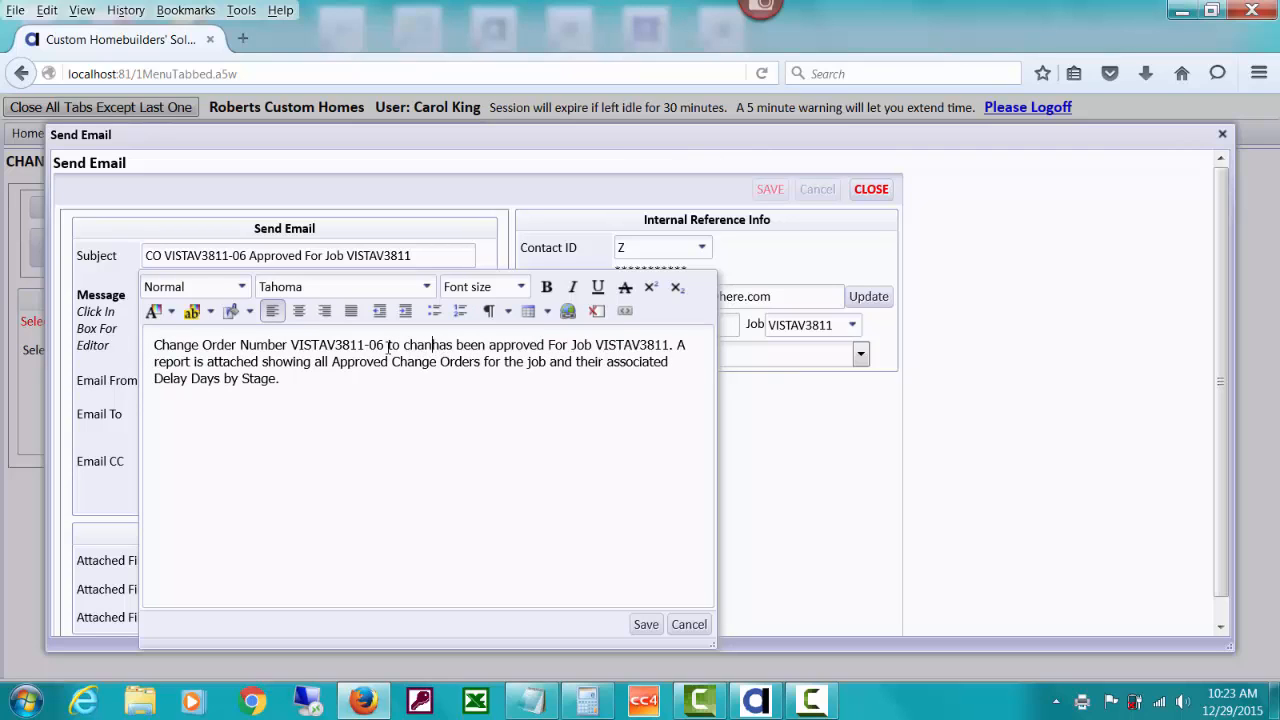
text(ceramic t)
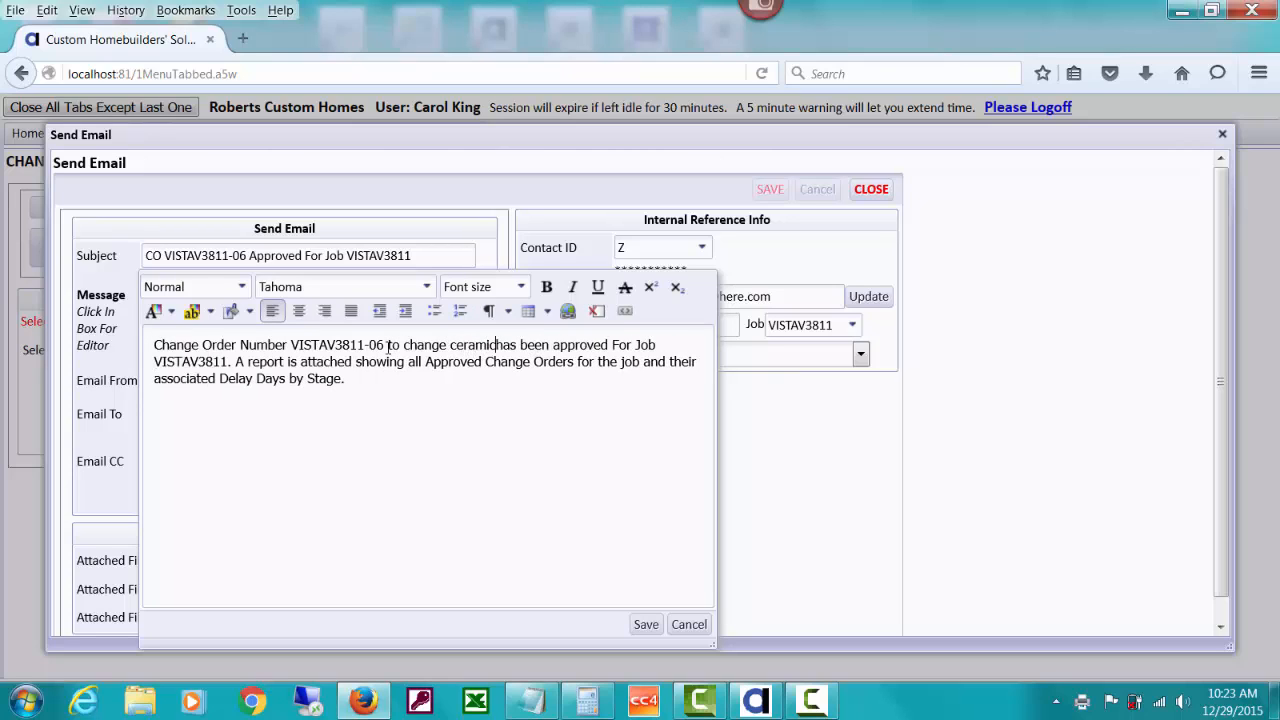
text(ile floor)
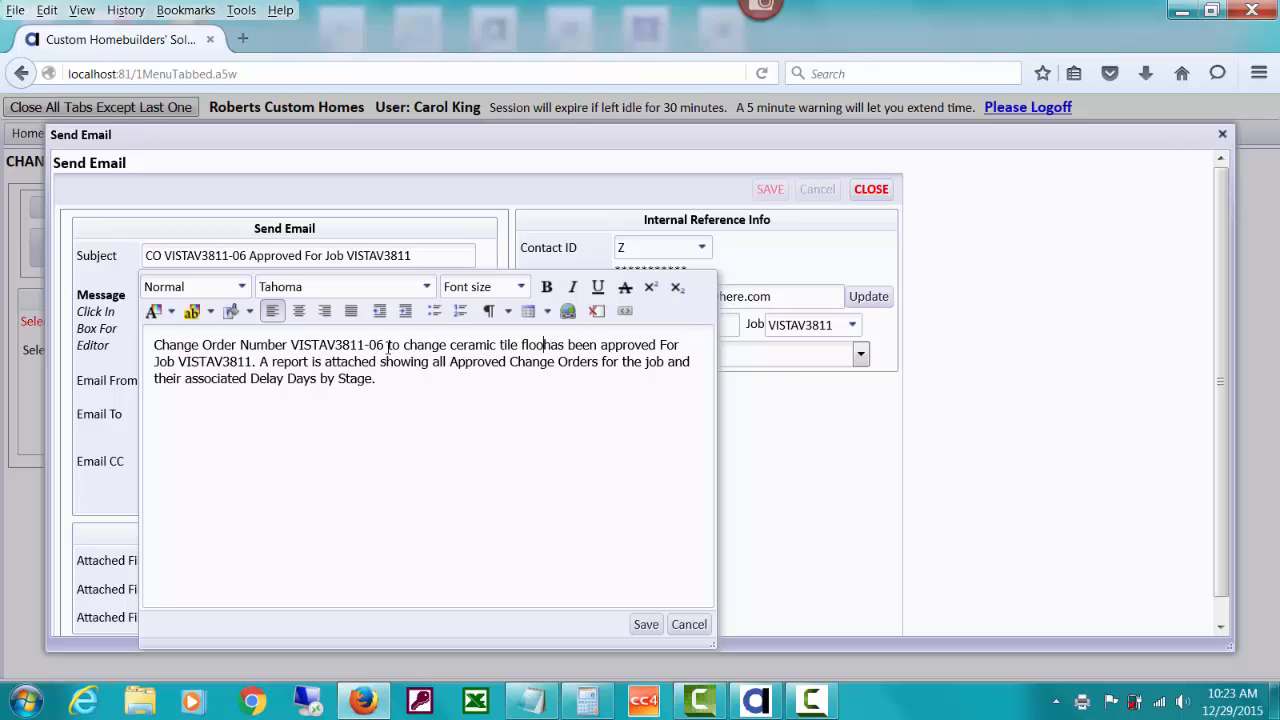
text( in foyer )
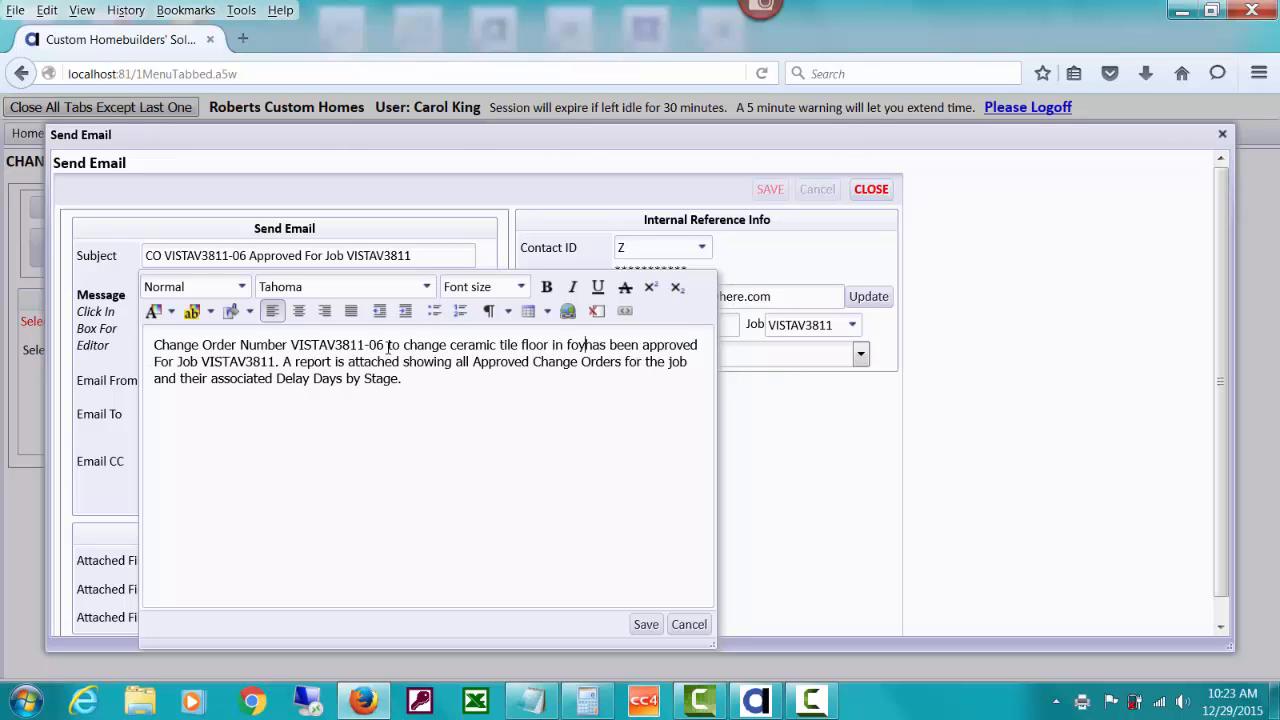
text(to hardwo)
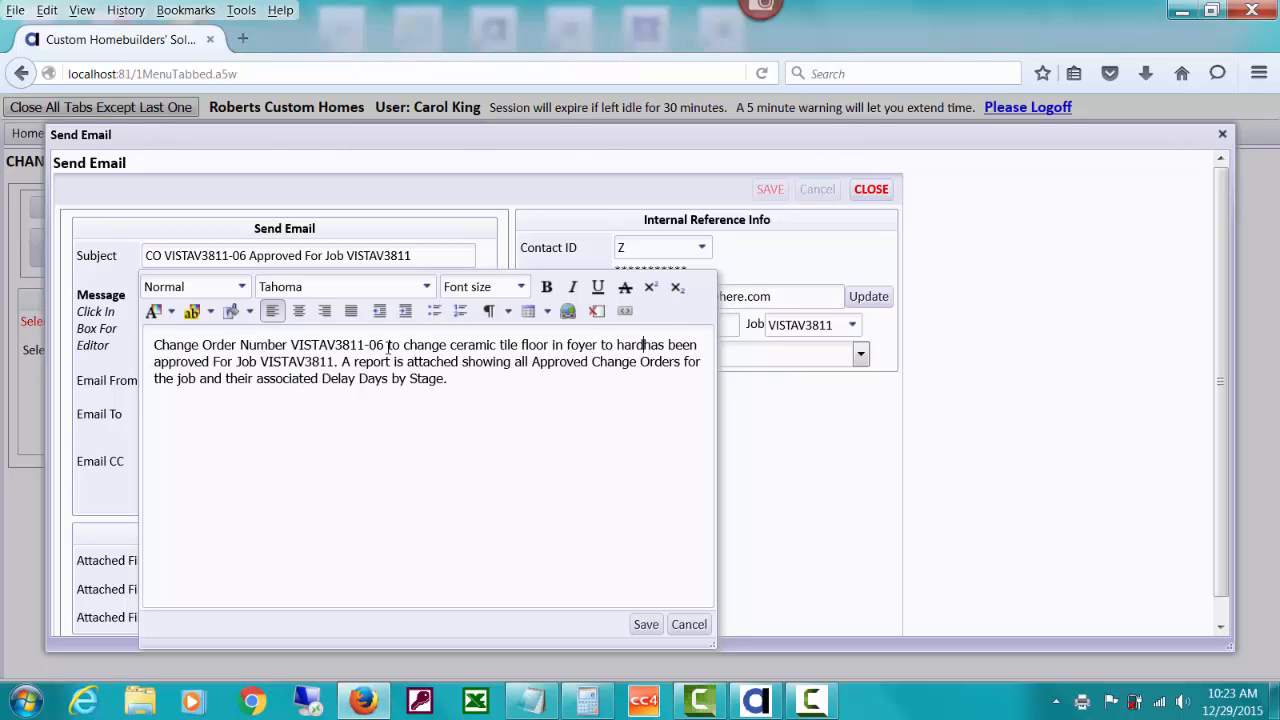
text(od)
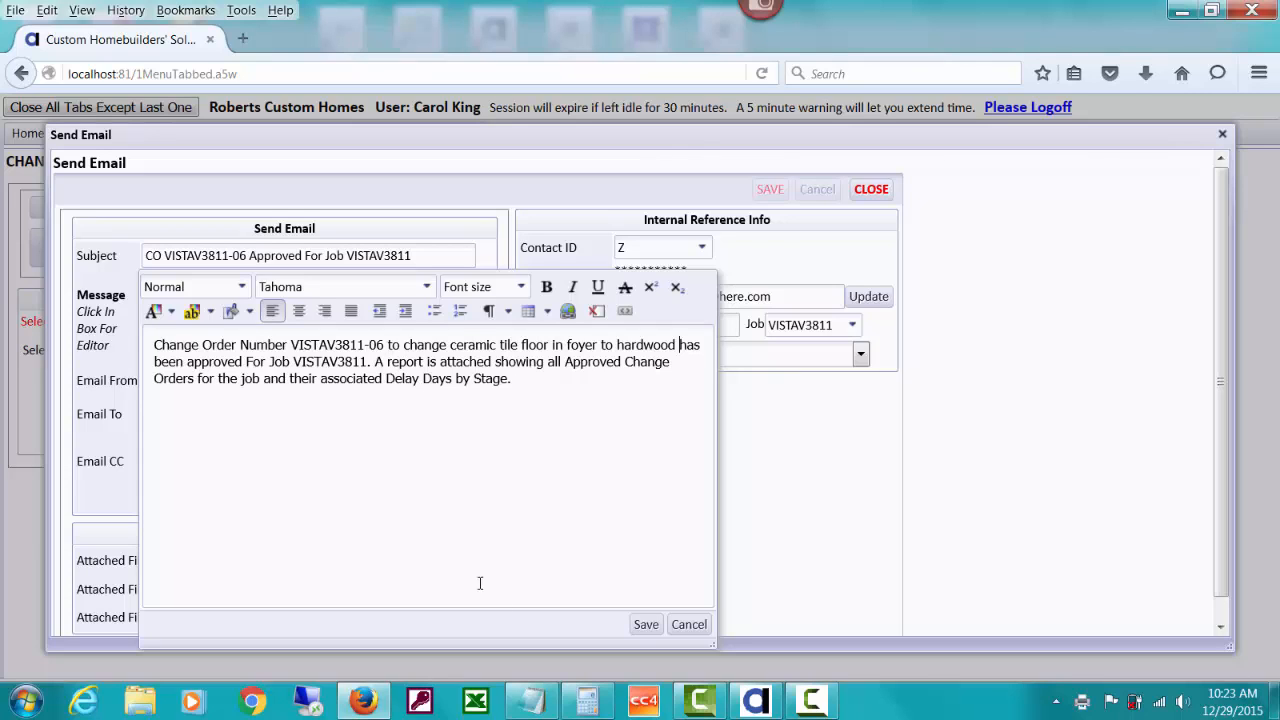
click(645, 625)
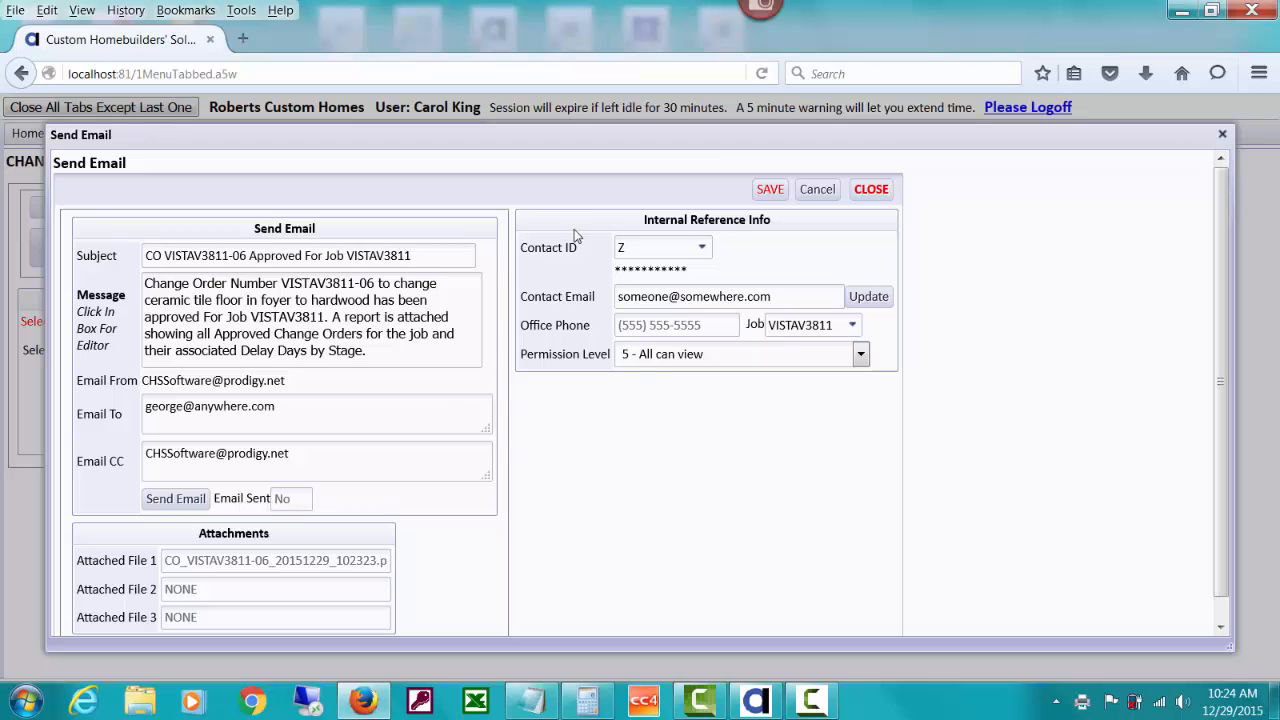
click(872, 190)
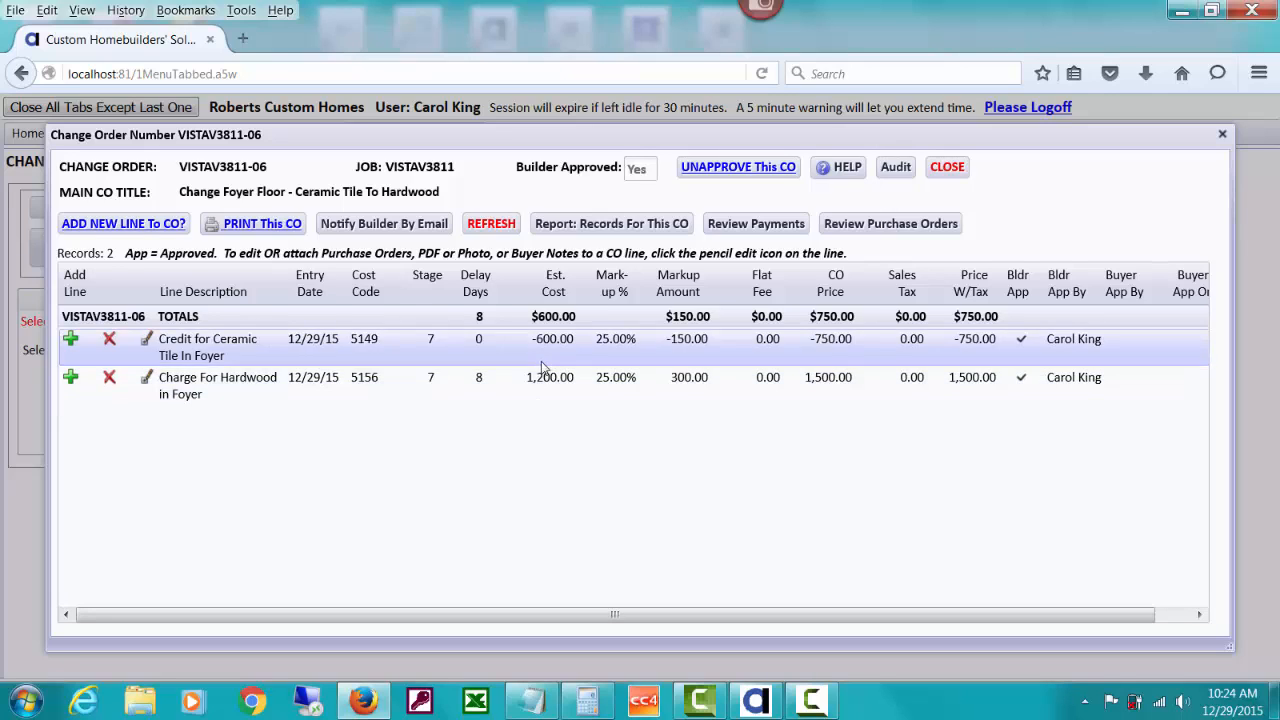
Open the ceramic tile credit line and review its attached purchase orders, related POs and costs, and estimated costs at completion.
click(148, 343)
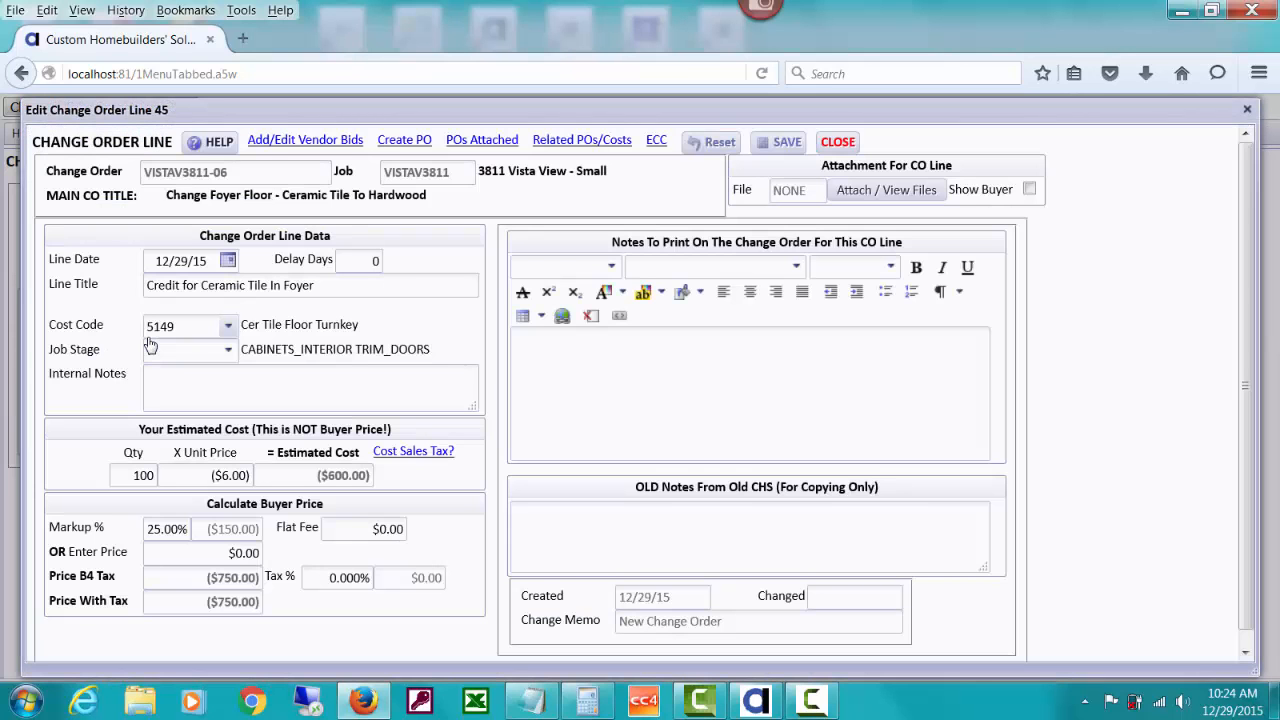
click(479, 141)
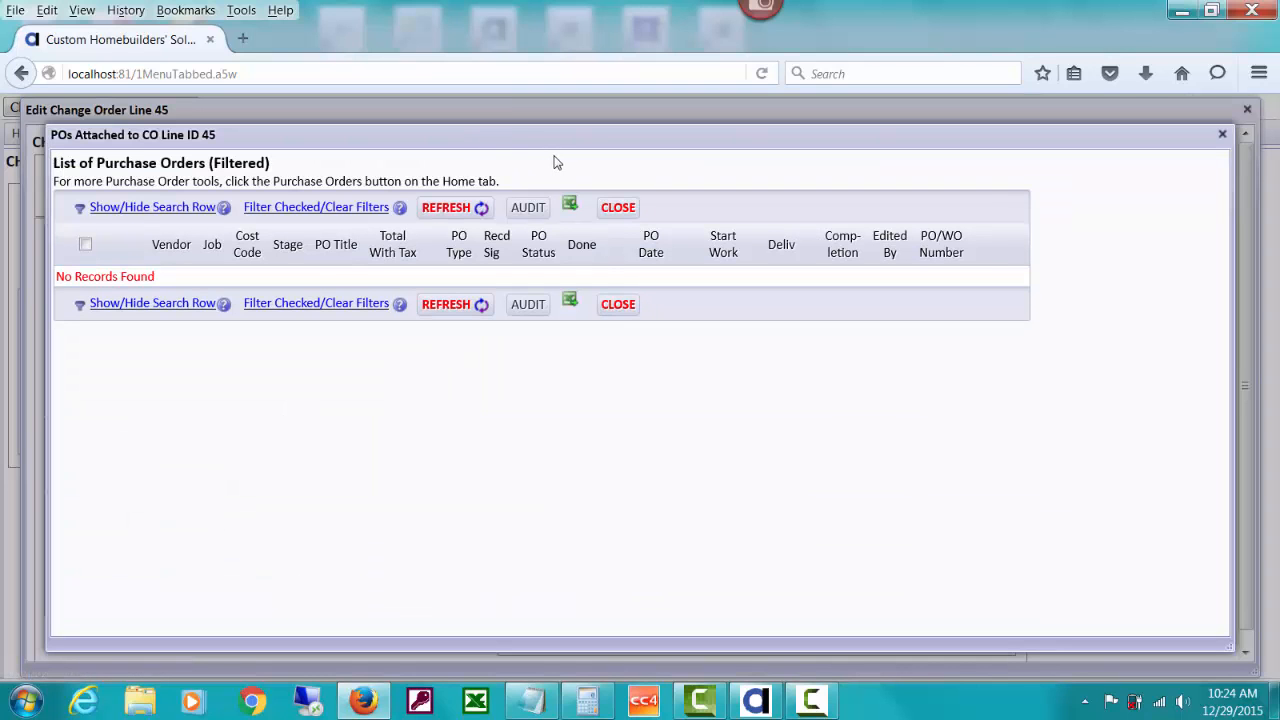
click(619, 208)
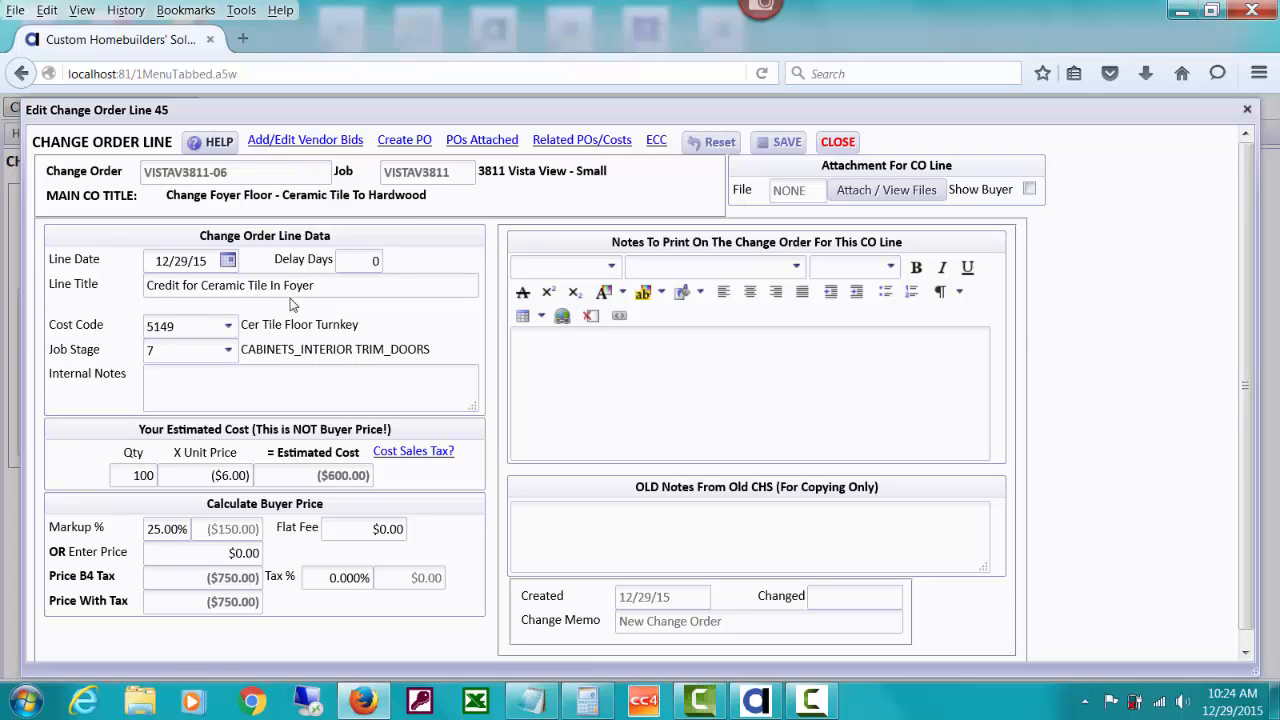
click(549, 143)
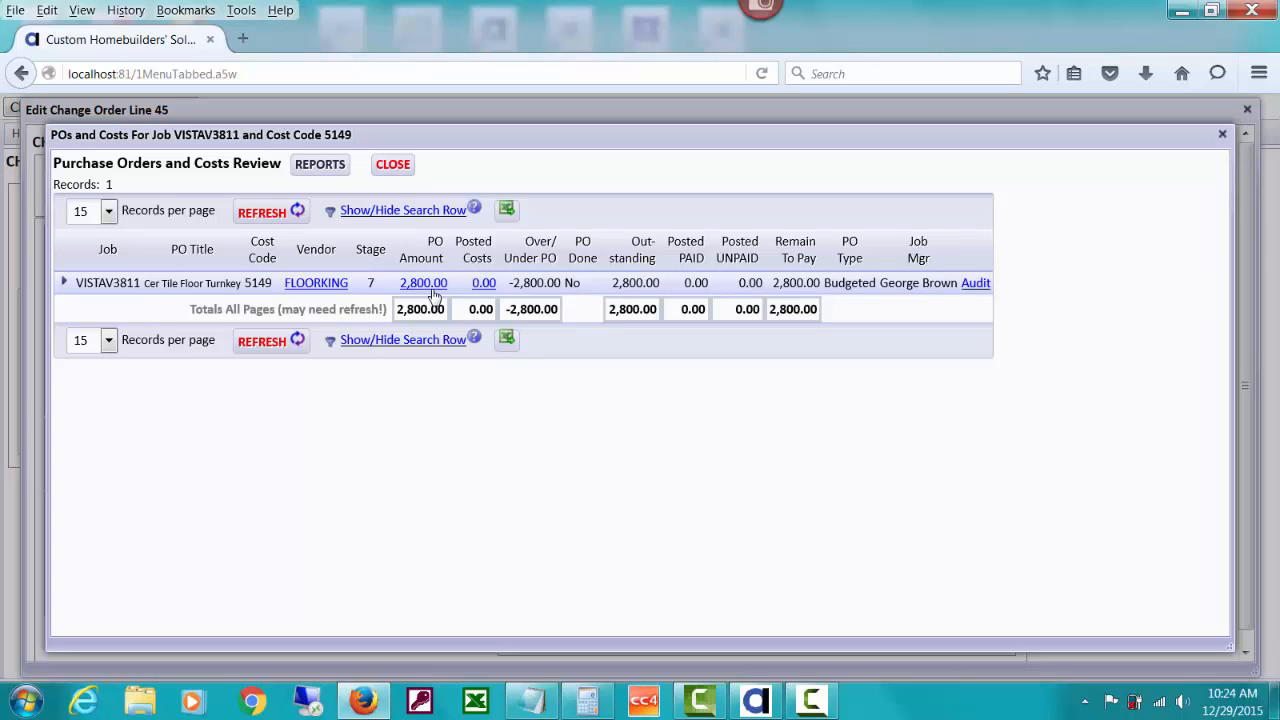
click(395, 168)
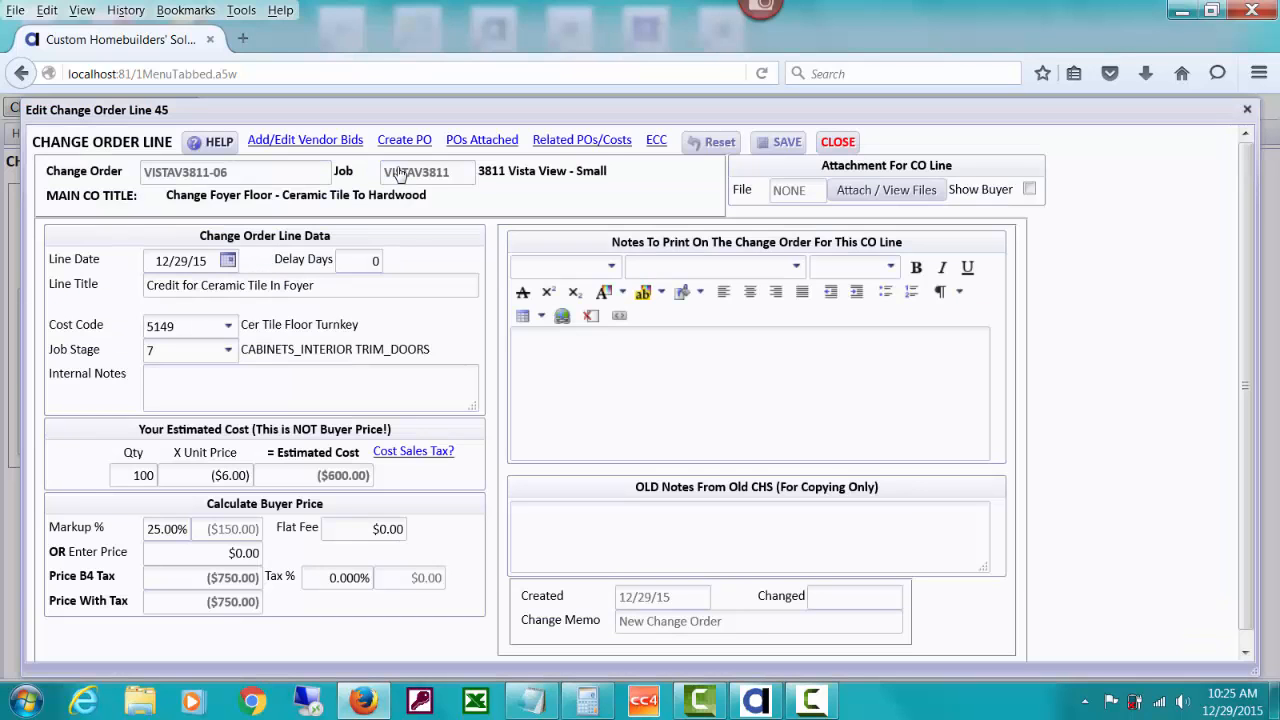
click(656, 140)
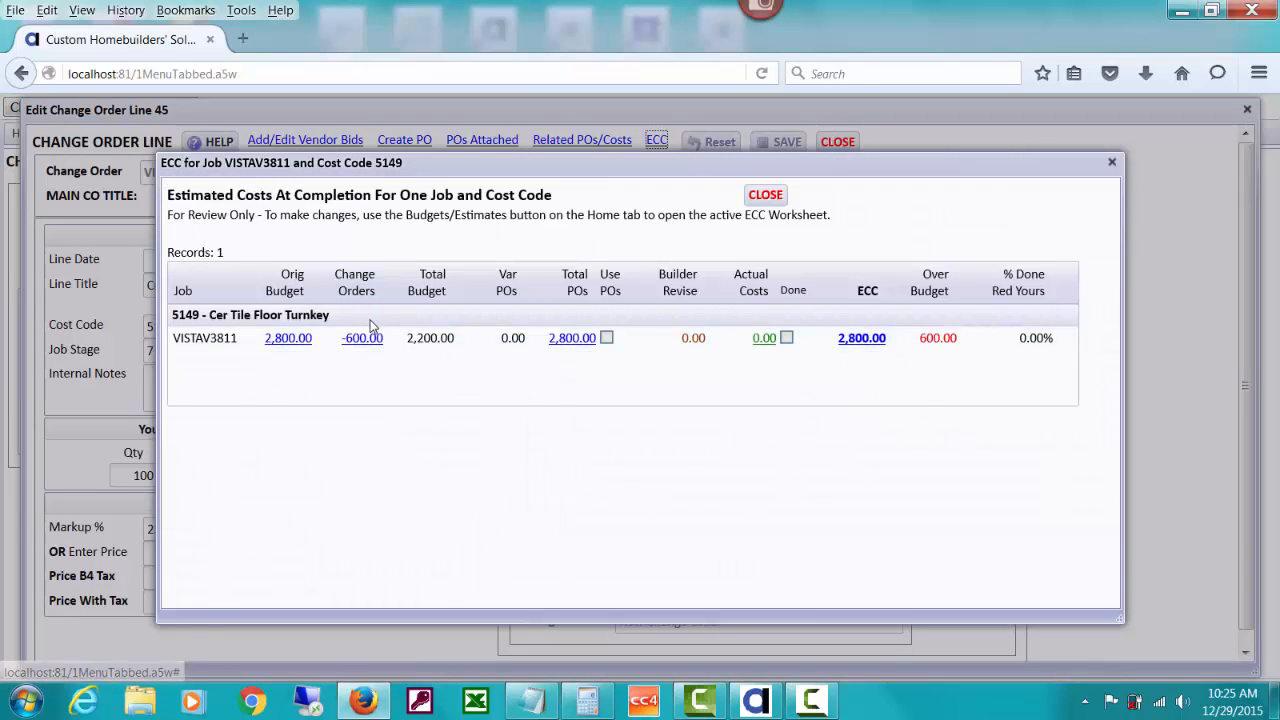
click(767, 198)
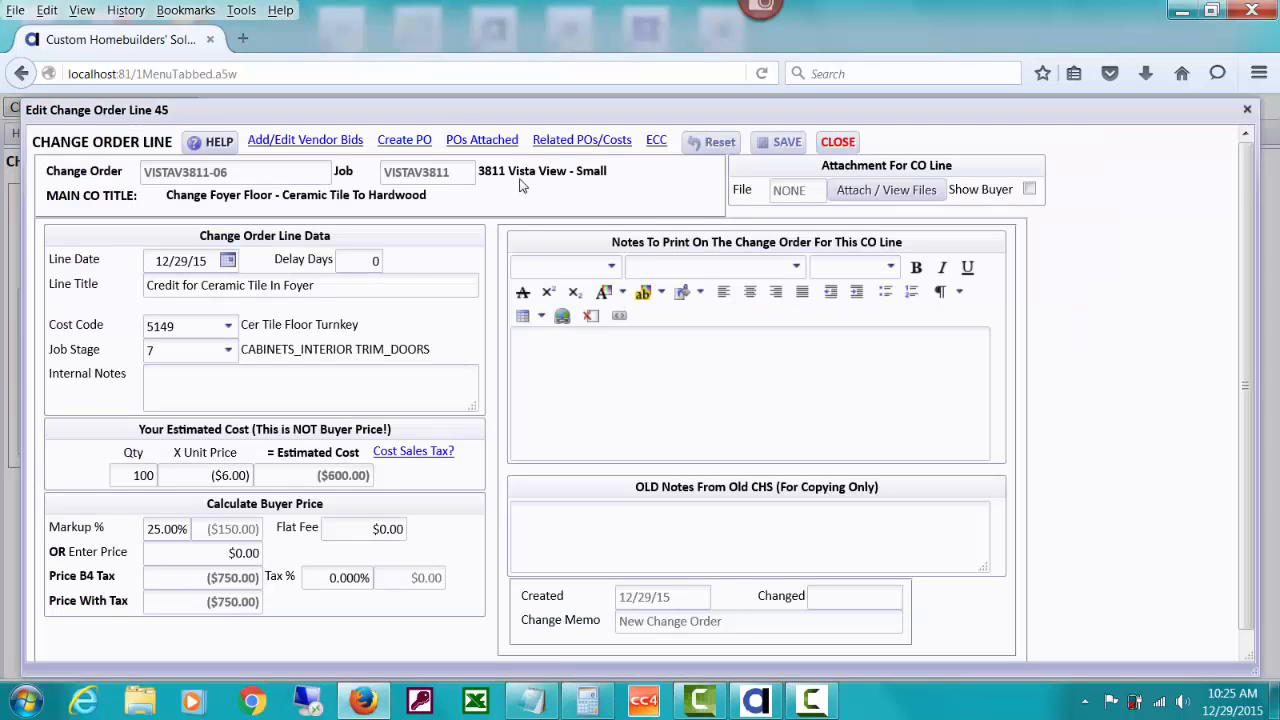
Create a purchase order from the ceramic tile credit line for vendor FLOORKING, then close the purchase order and the line.
click(405, 146)
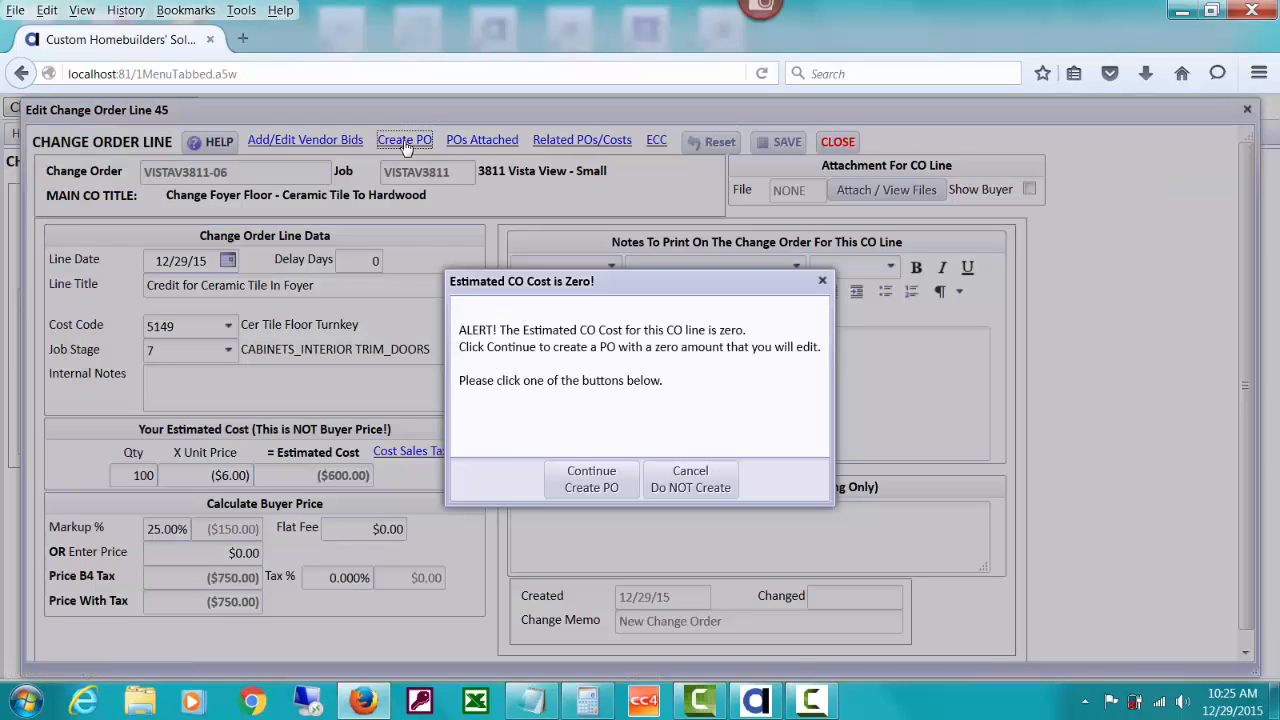
click(600, 480)
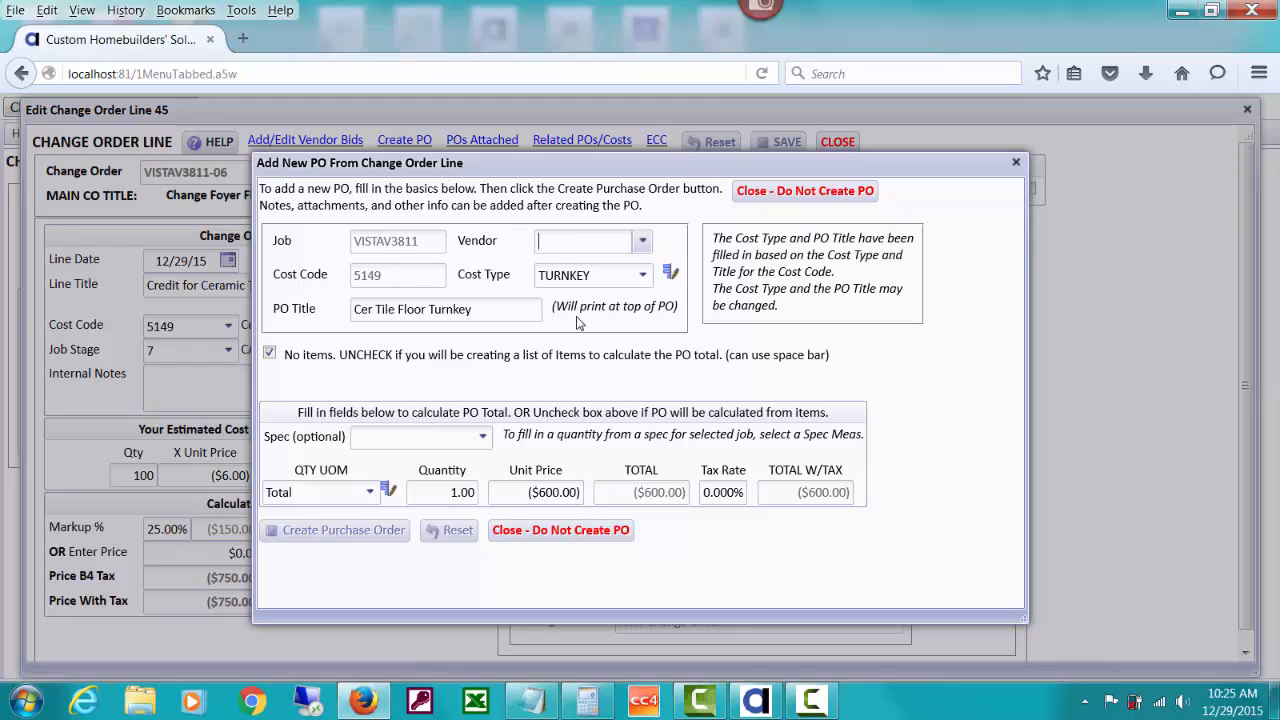
text(loo)
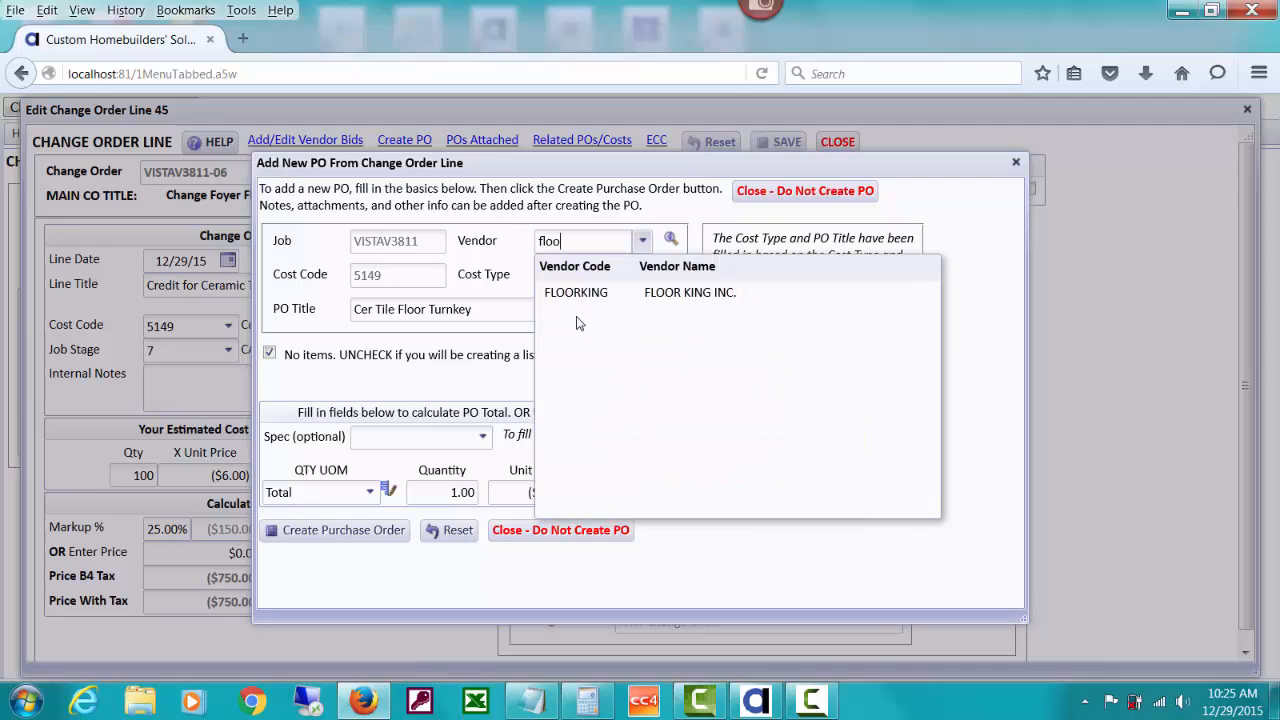
click(588, 291)
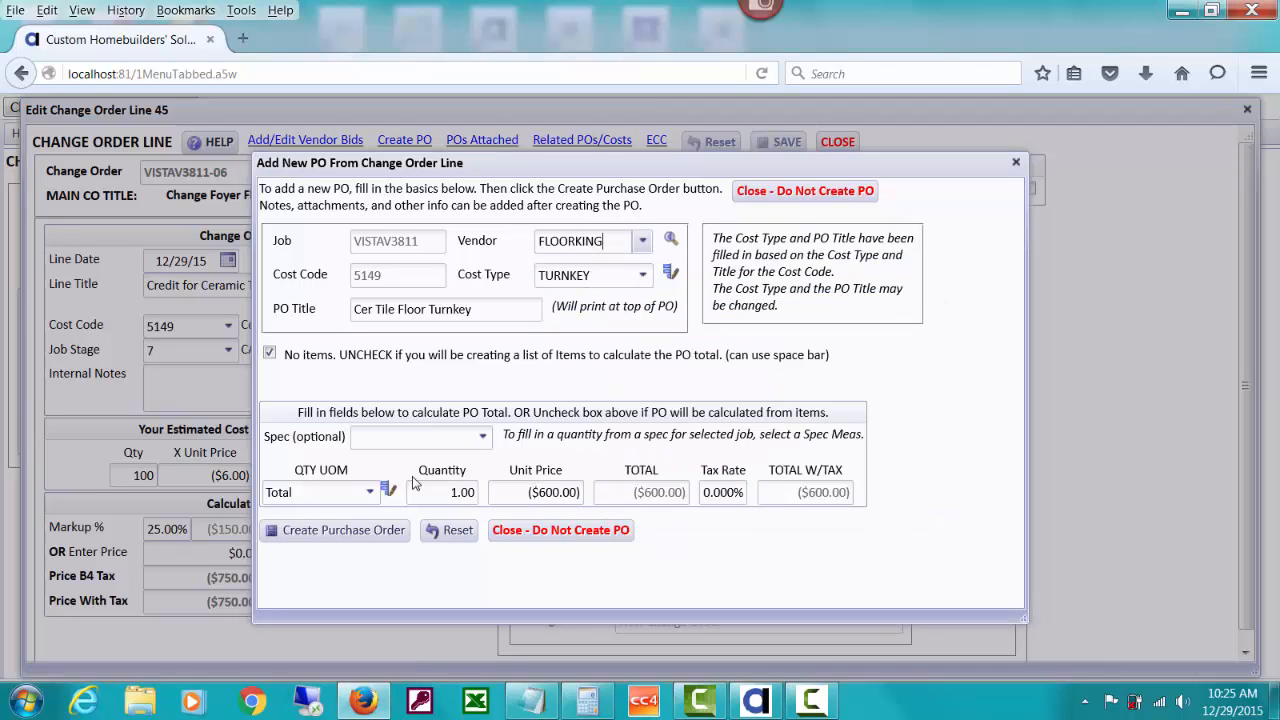
click(378, 530)
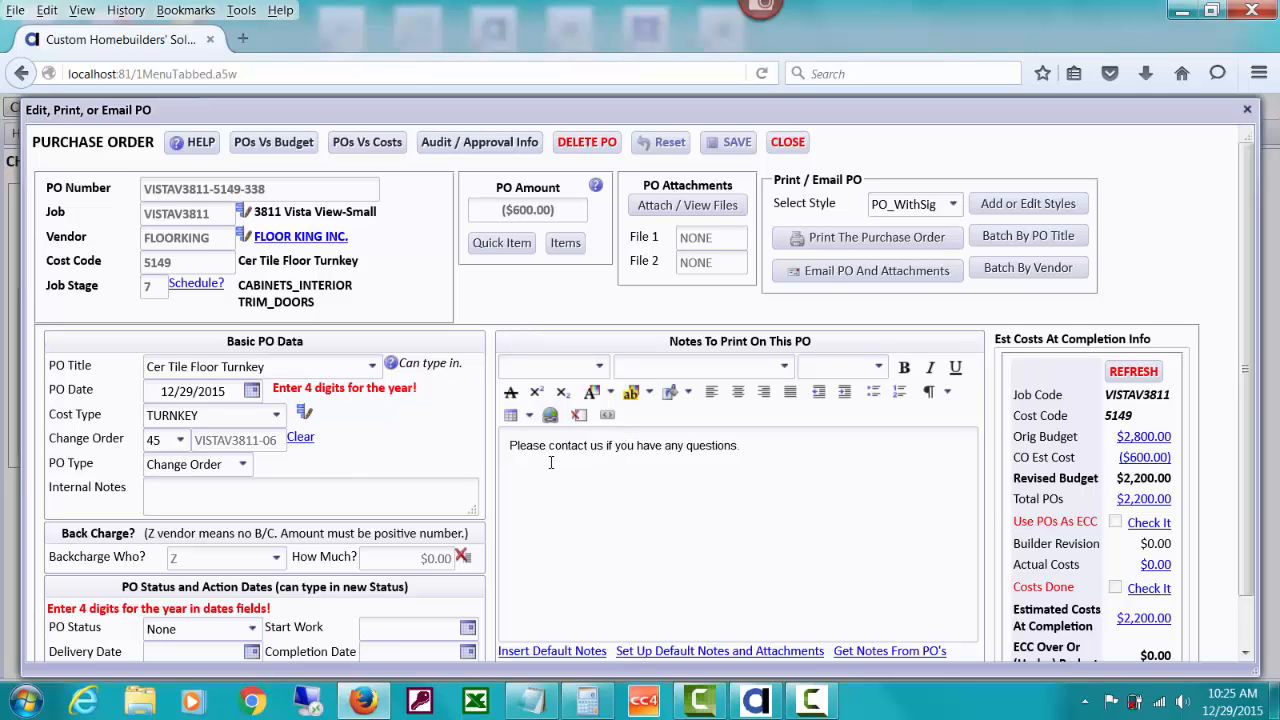
click(806, 142)
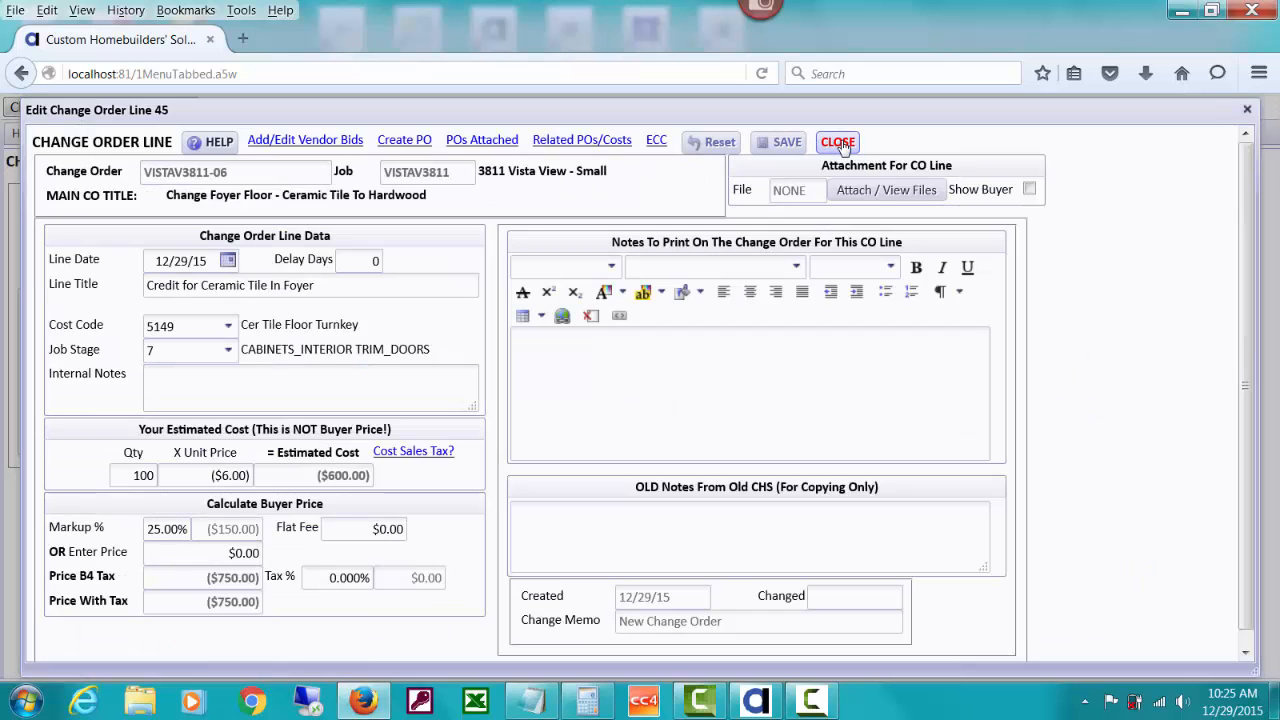
click(838, 143)
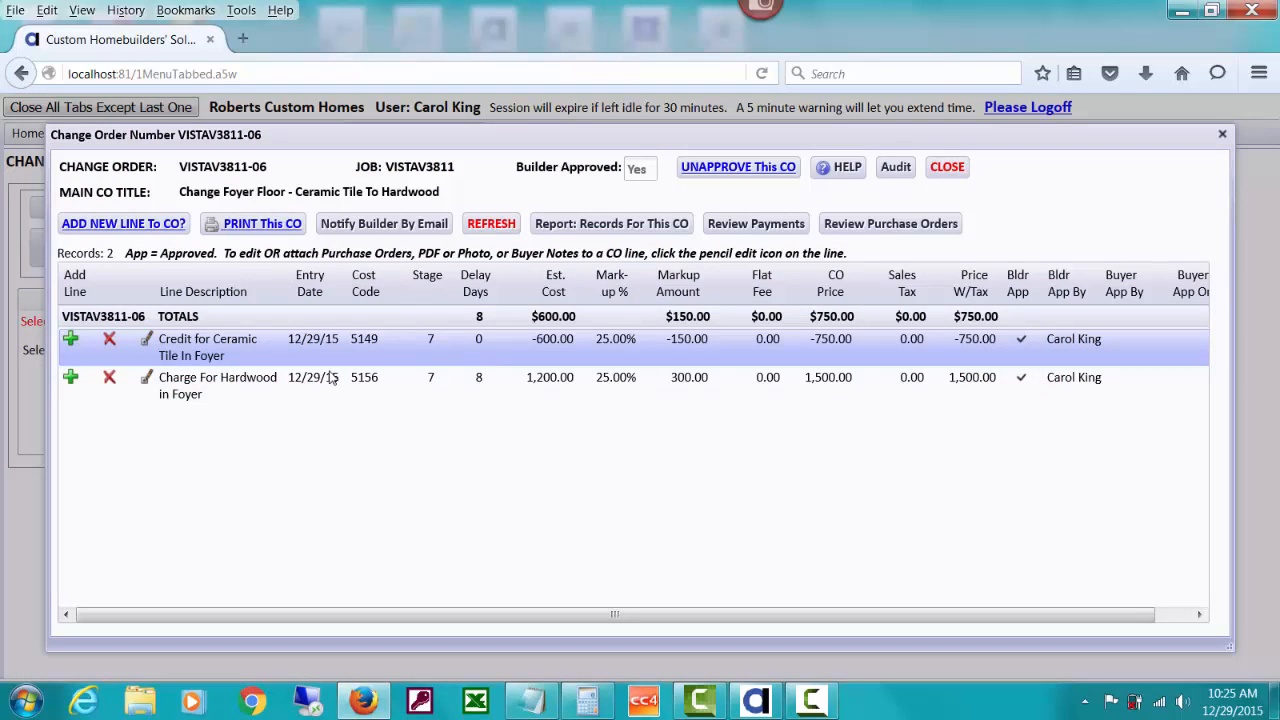
Open the hardwood charge line and review its related purchase orders and costs for cost code 5156.
click(147, 378)
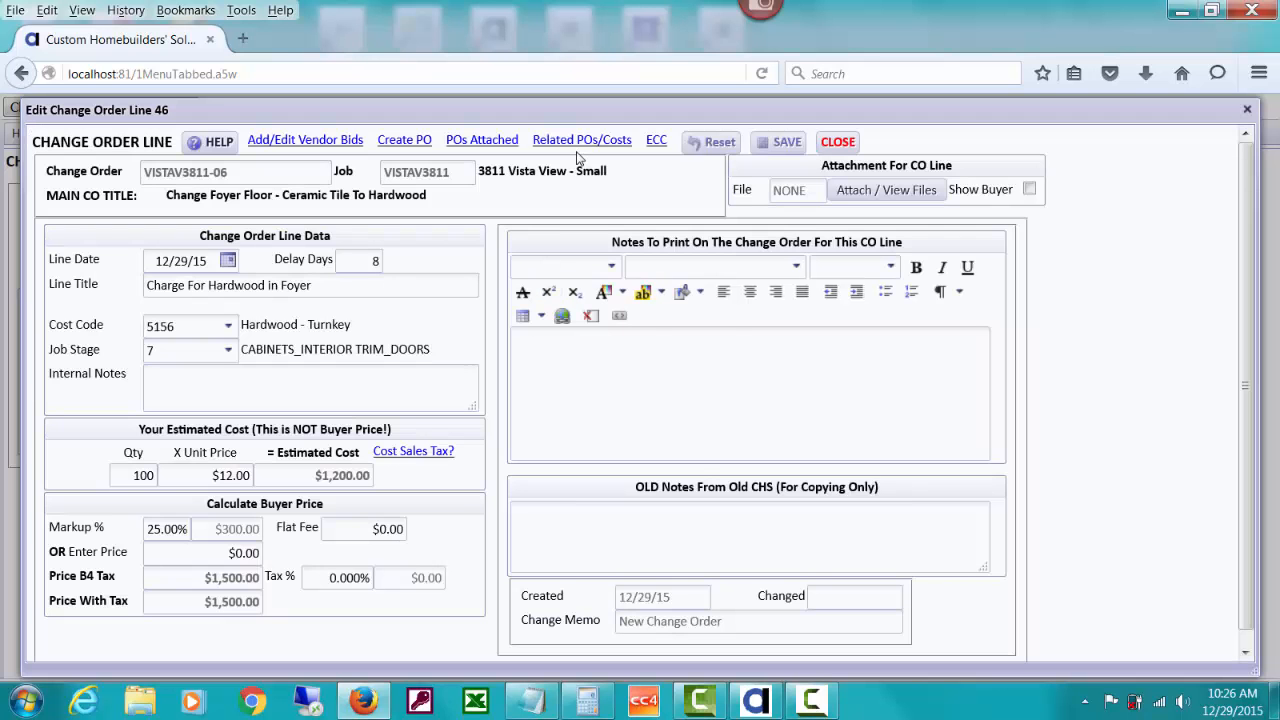
click(578, 143)
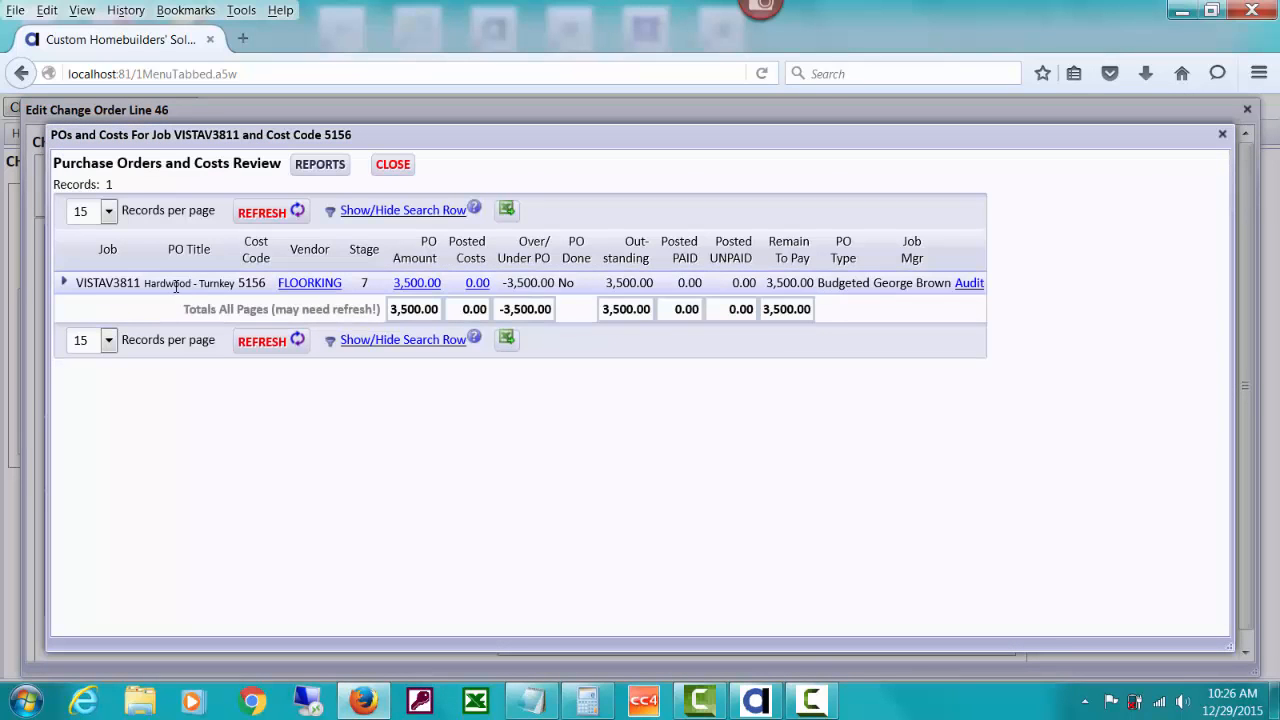
click(394, 168)
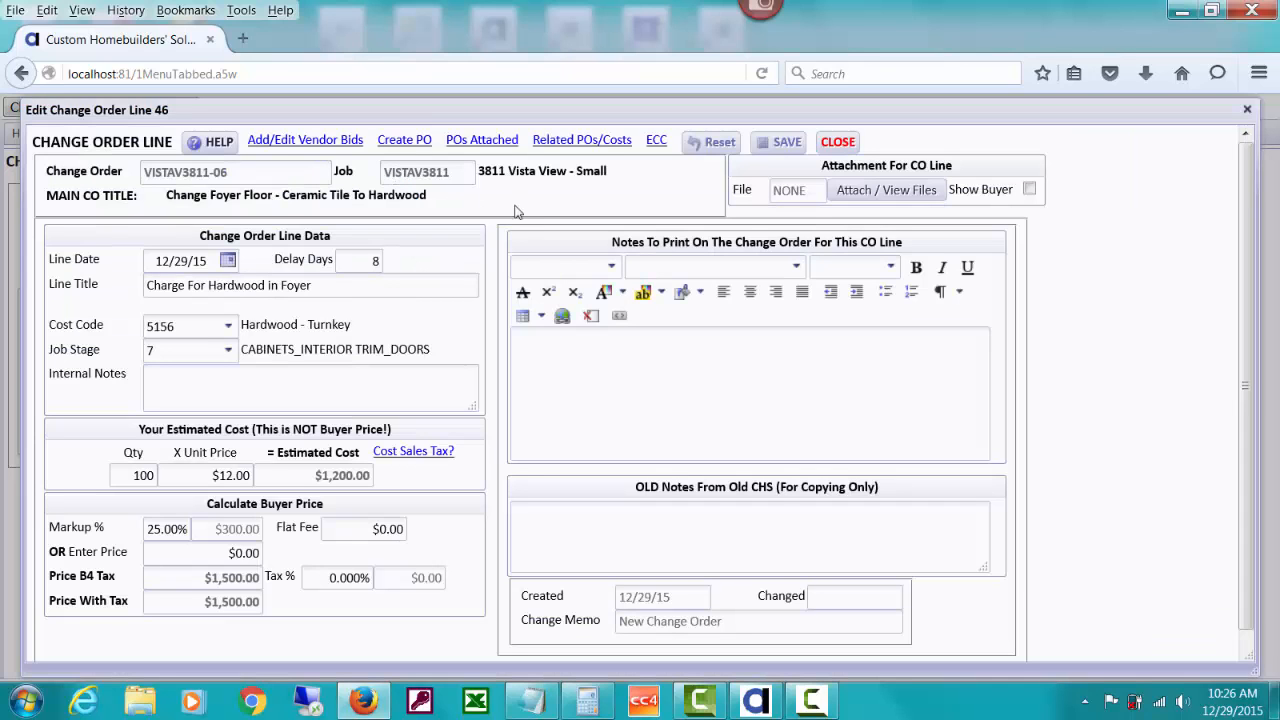
Create a purchase order from the hardwood charge line for vendor FLOORKING, then close the purchase order, the line and the change order.
click(425, 142)
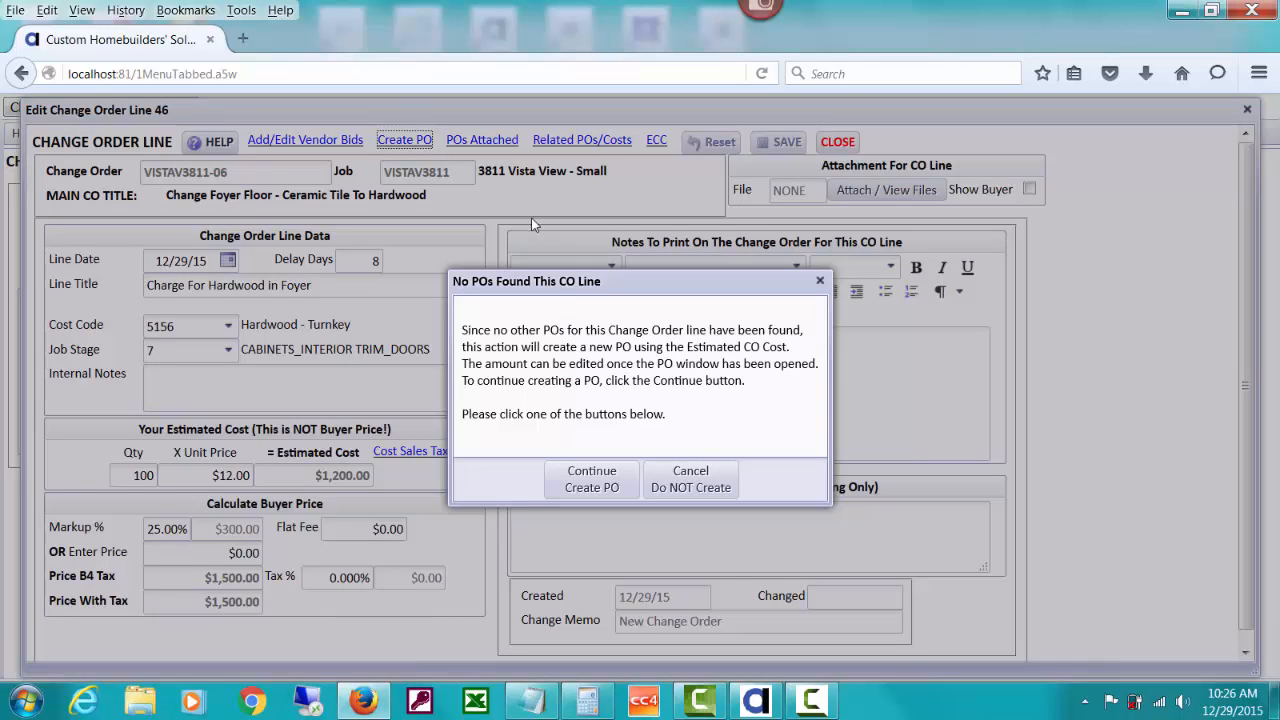
click(594, 478)
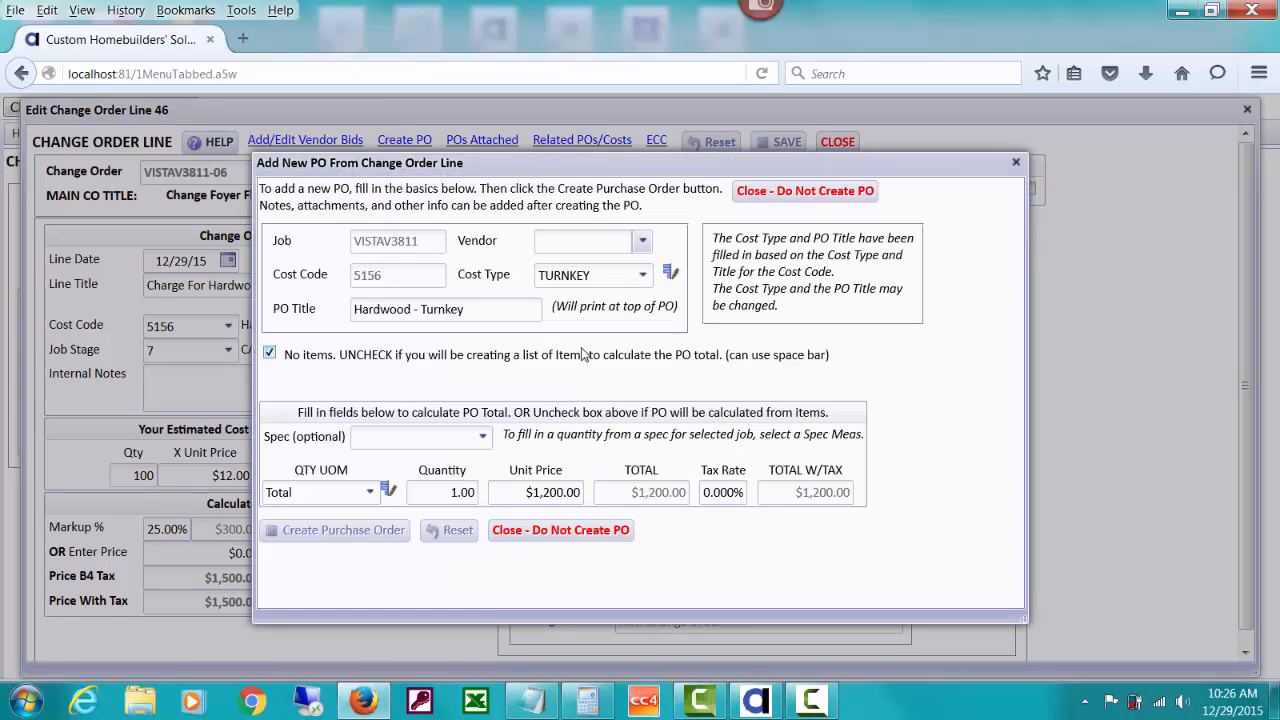
text(flo)
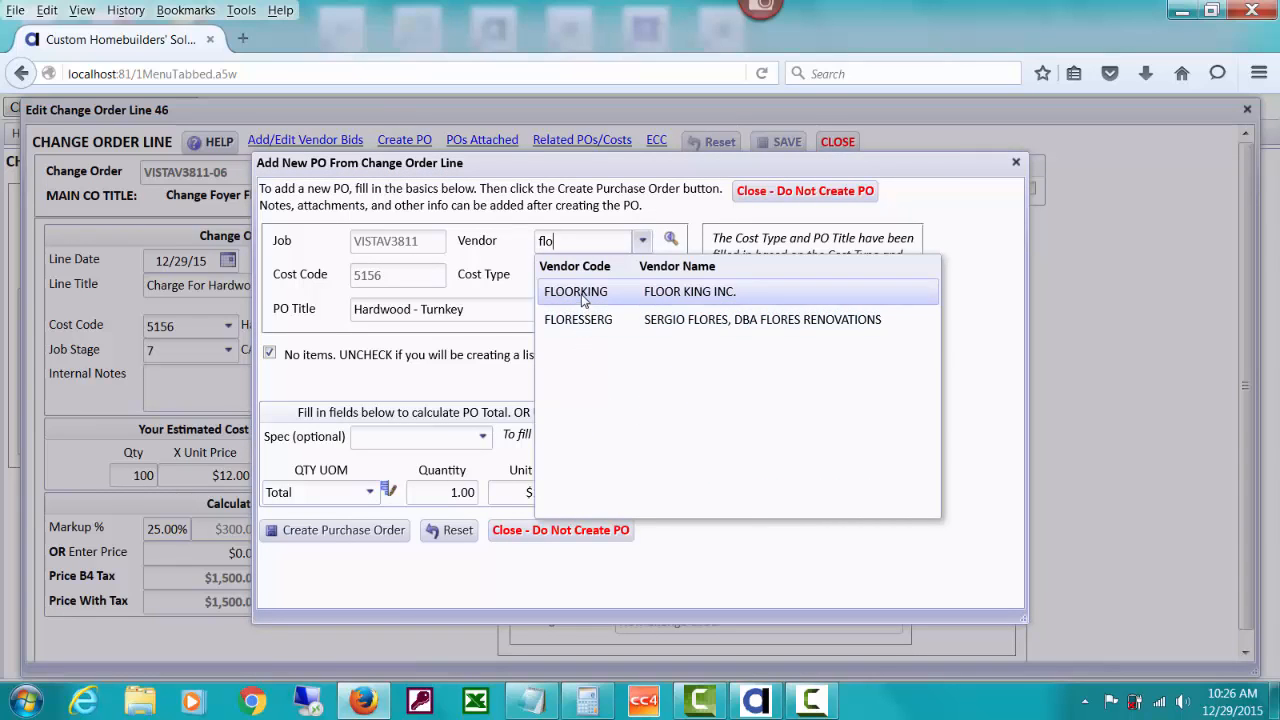
click(583, 293)
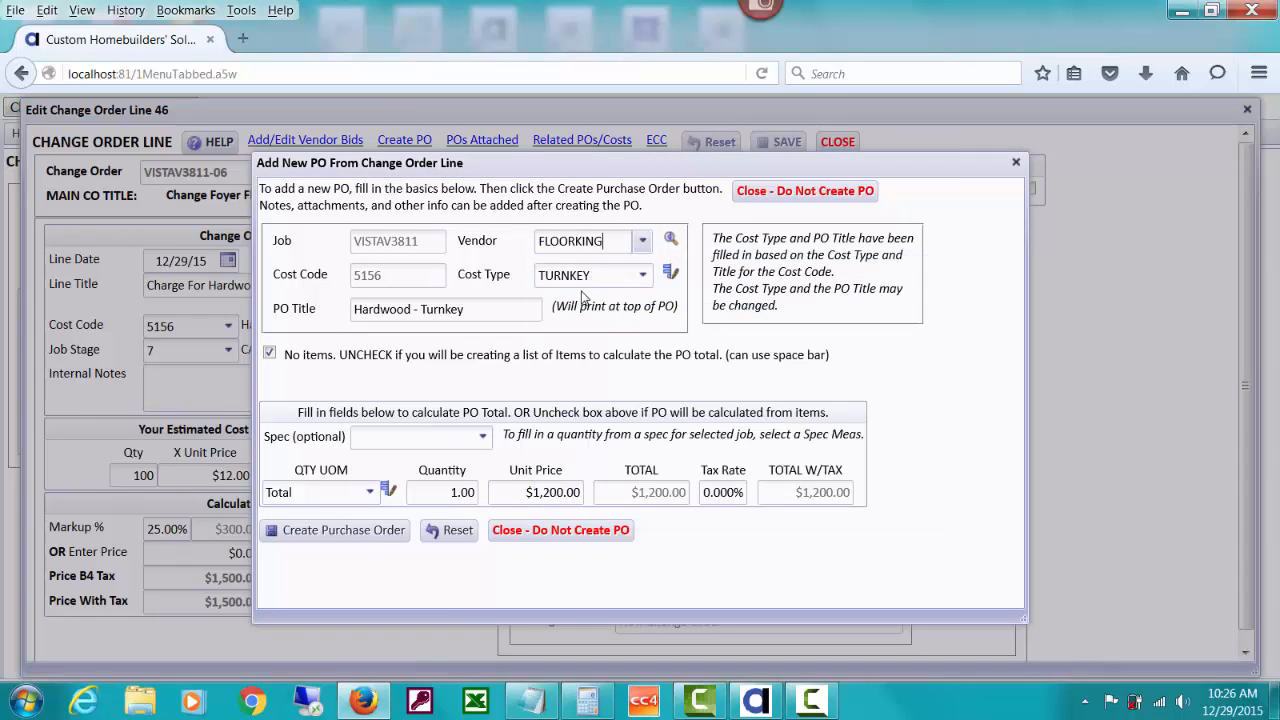
click(366, 537)
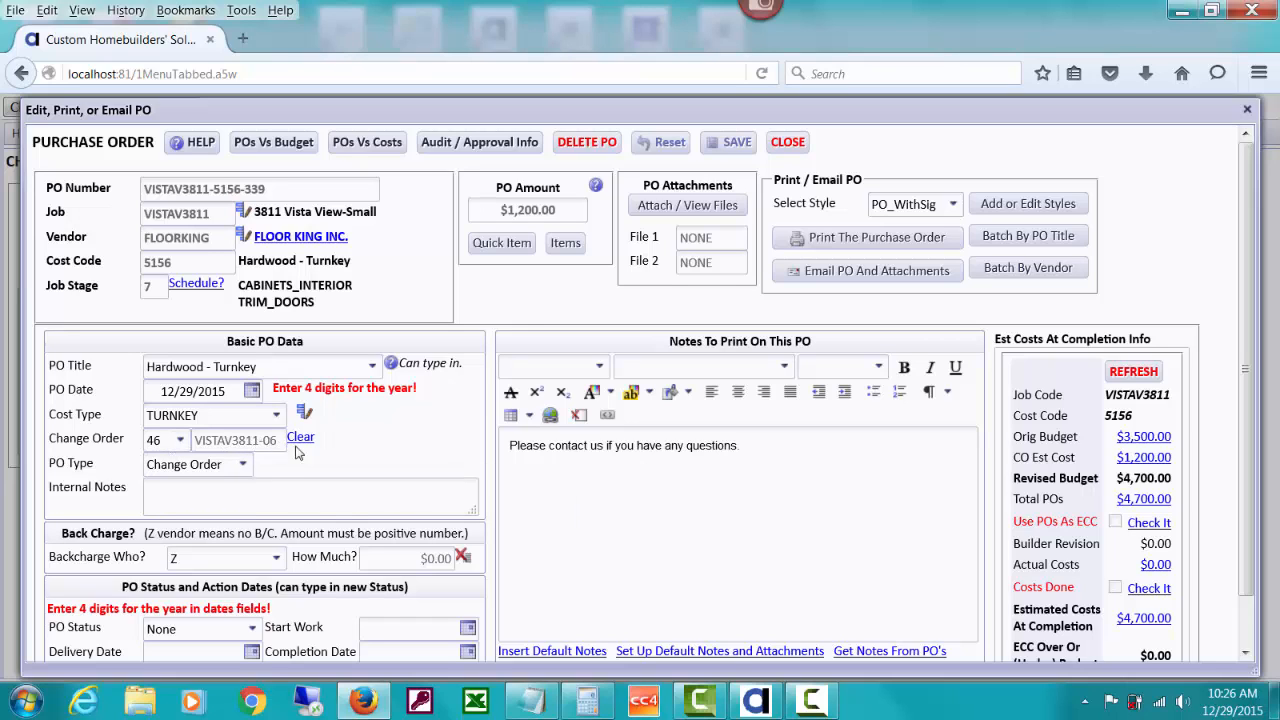
click(782, 142)
click(838, 142)
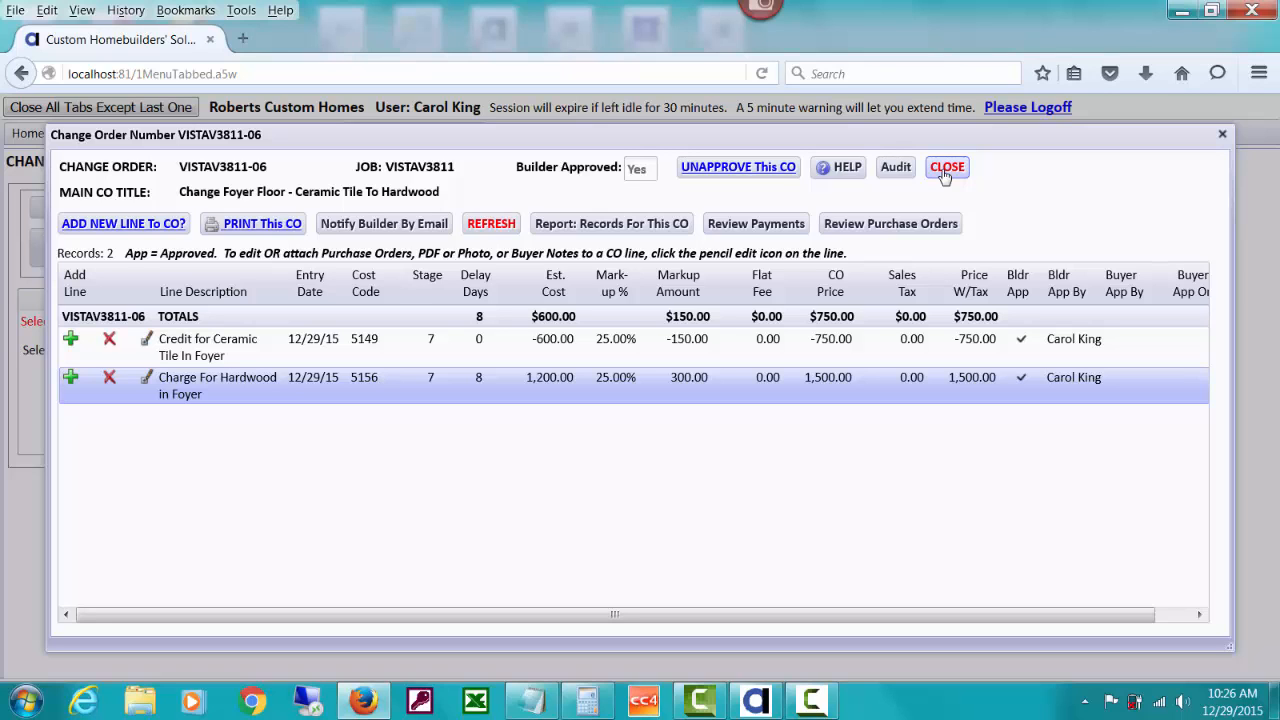
click(946, 168)
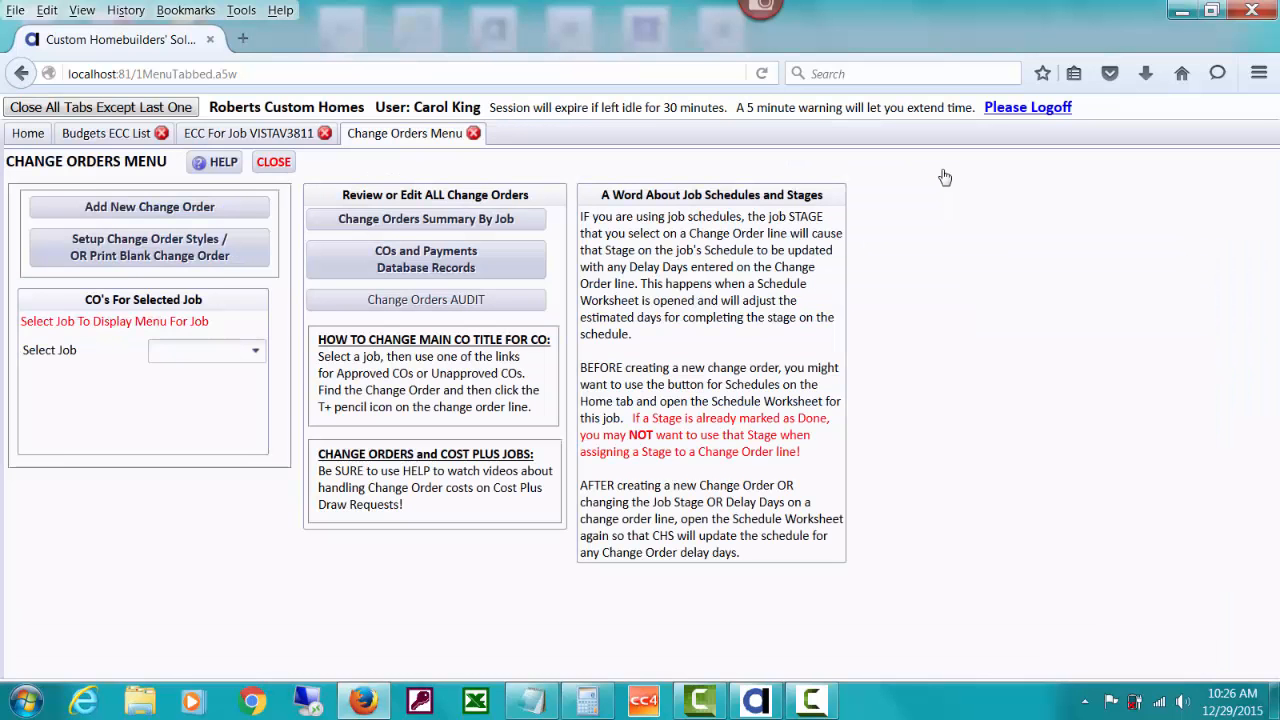
Select job VISTAV3811 for change orders and view its approved change orders.
click(219, 351)
text(V)
click(277, 403)
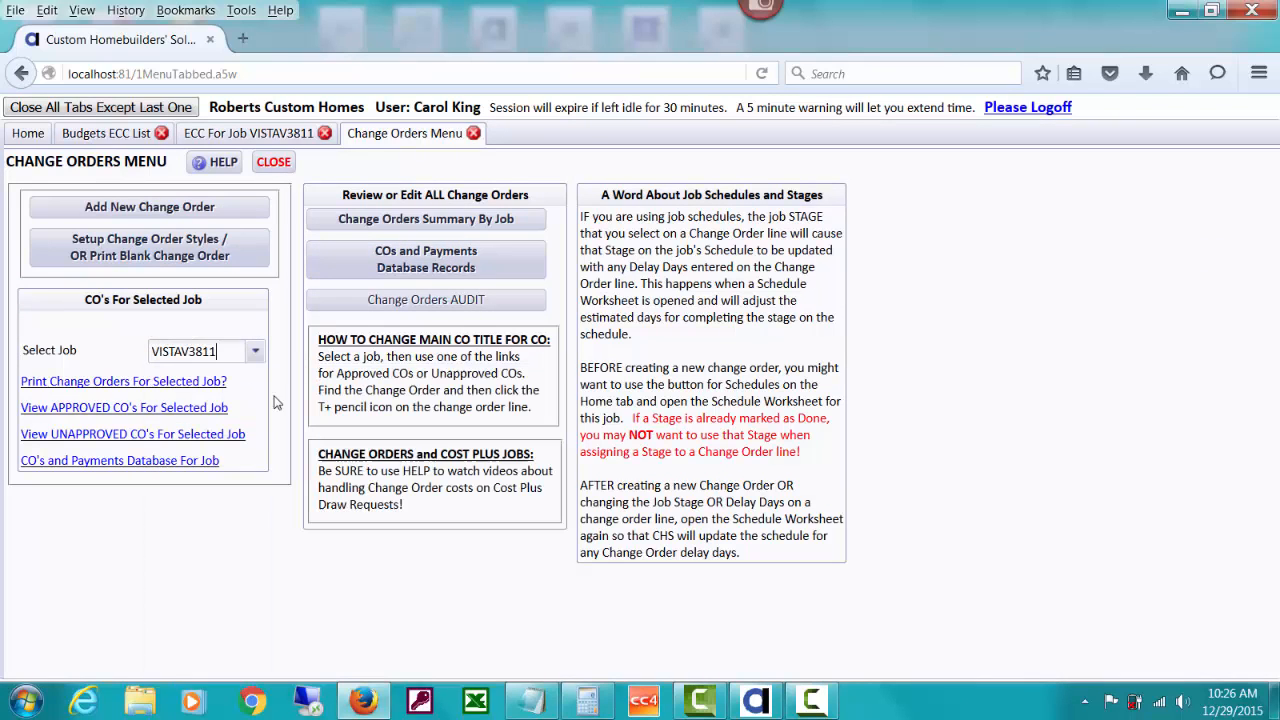
click(204, 409)
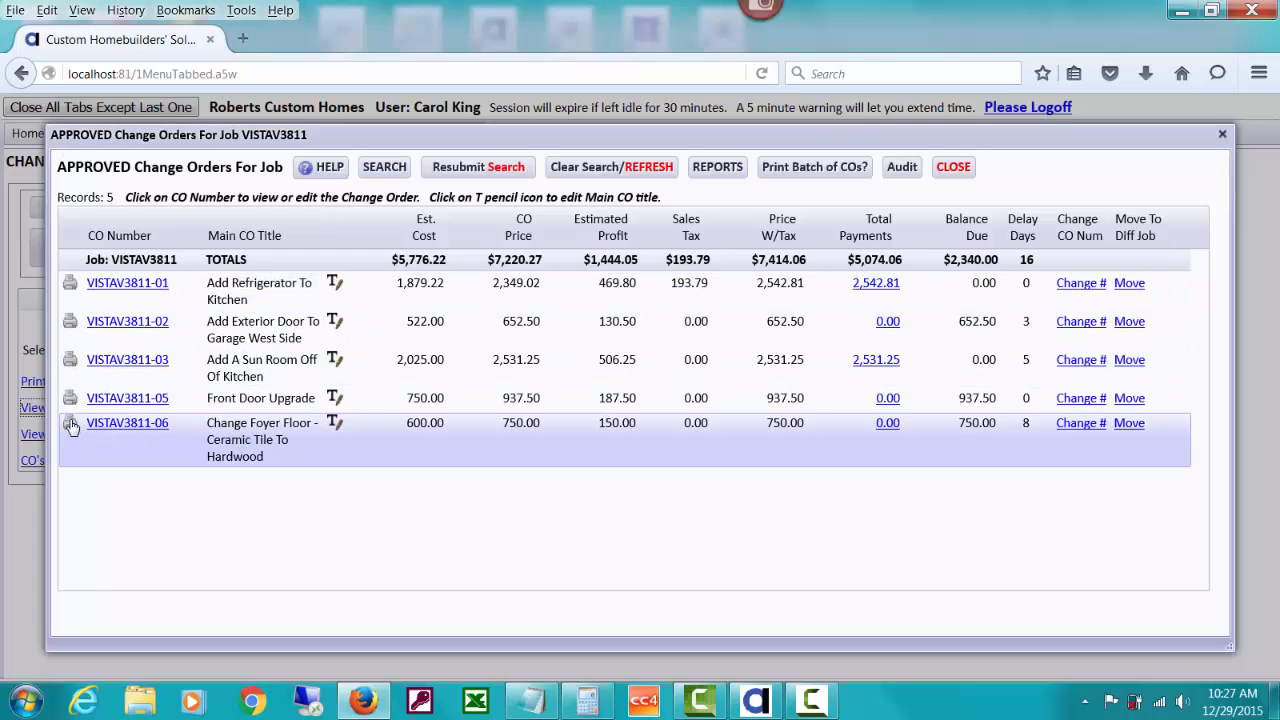
Preview change order VISTAV3811-06 as a report with line item amounts, read it through, and close the report and the approved list.
click(128, 424)
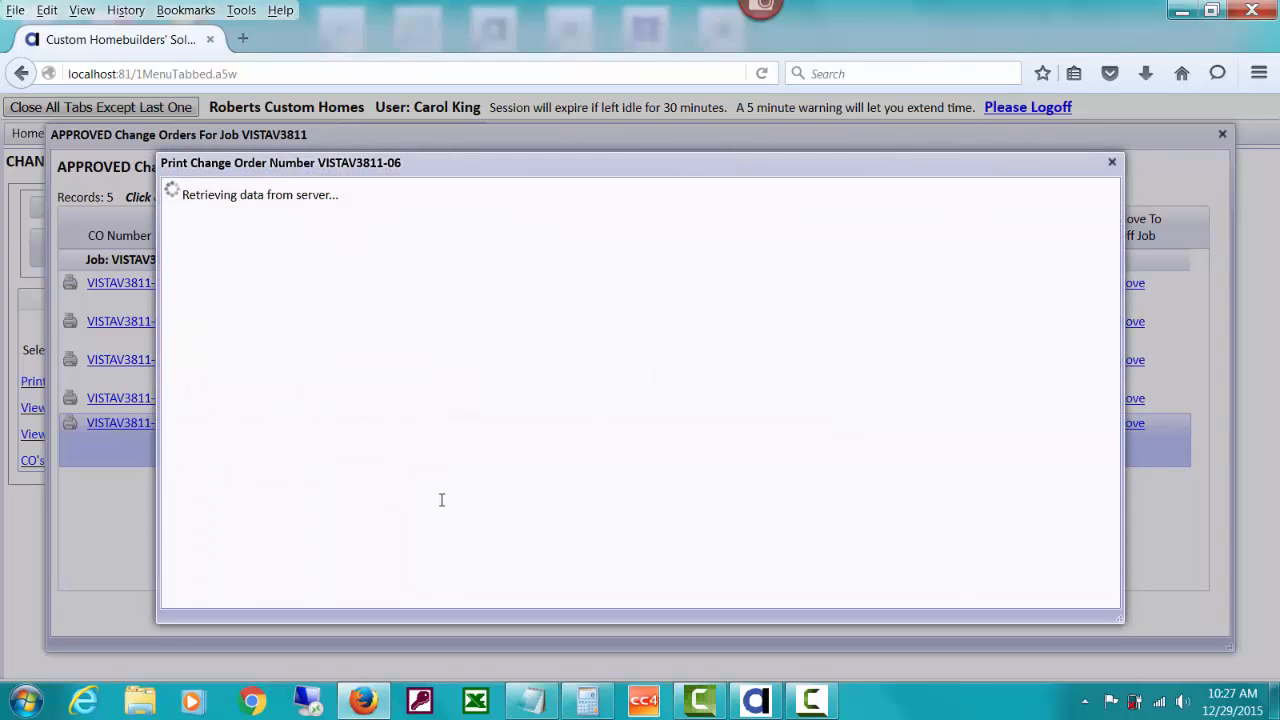
click(340, 391)
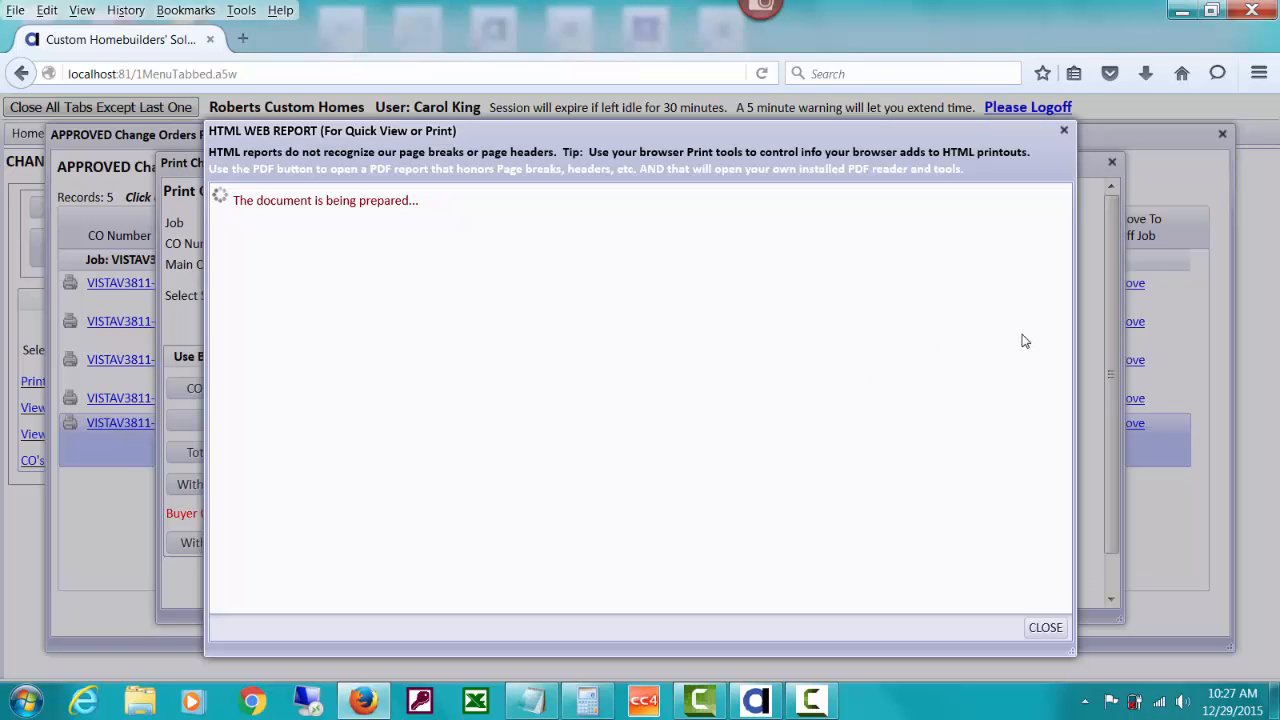
drag(1062, 333, 1058, 435)
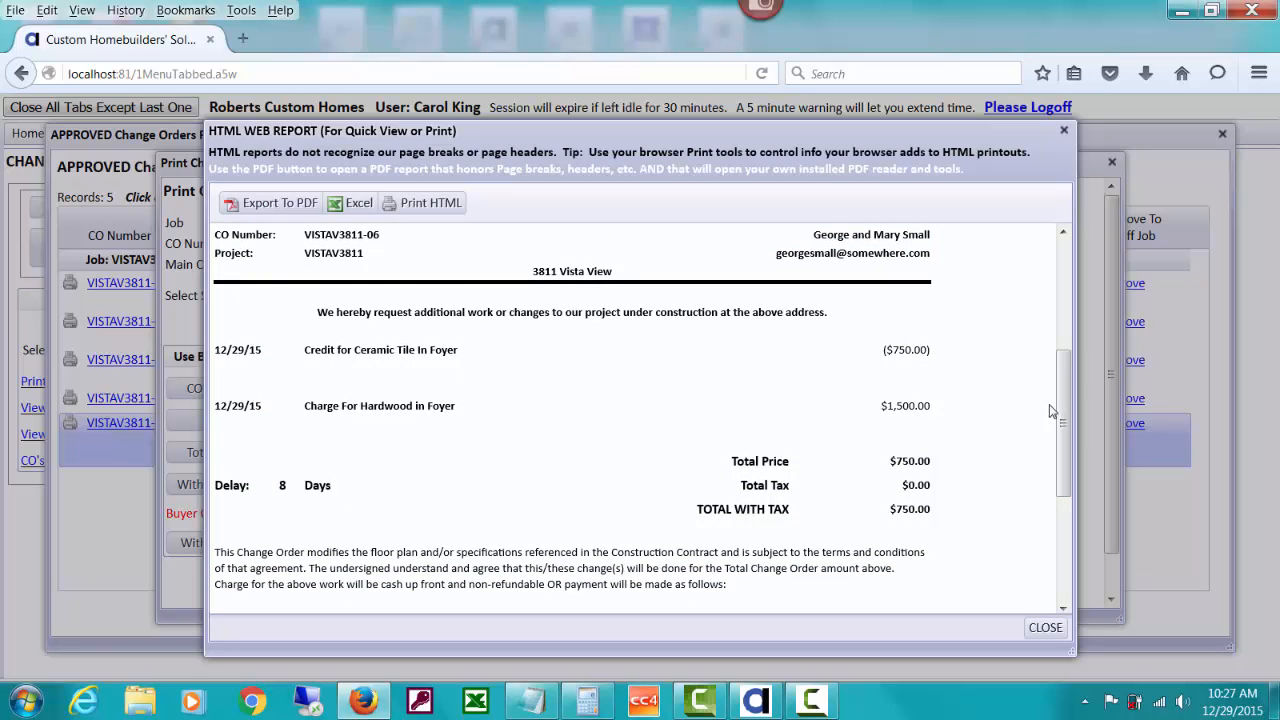
drag(1064, 411, 1065, 471)
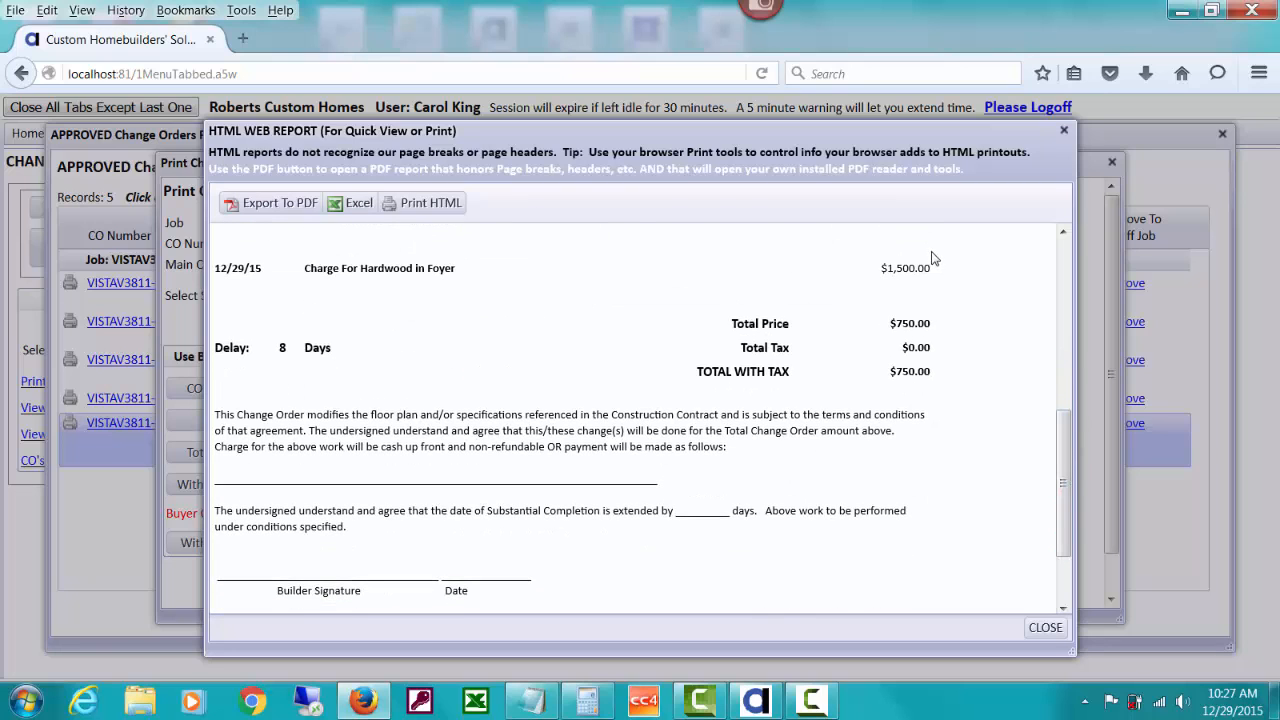
click(1045, 628)
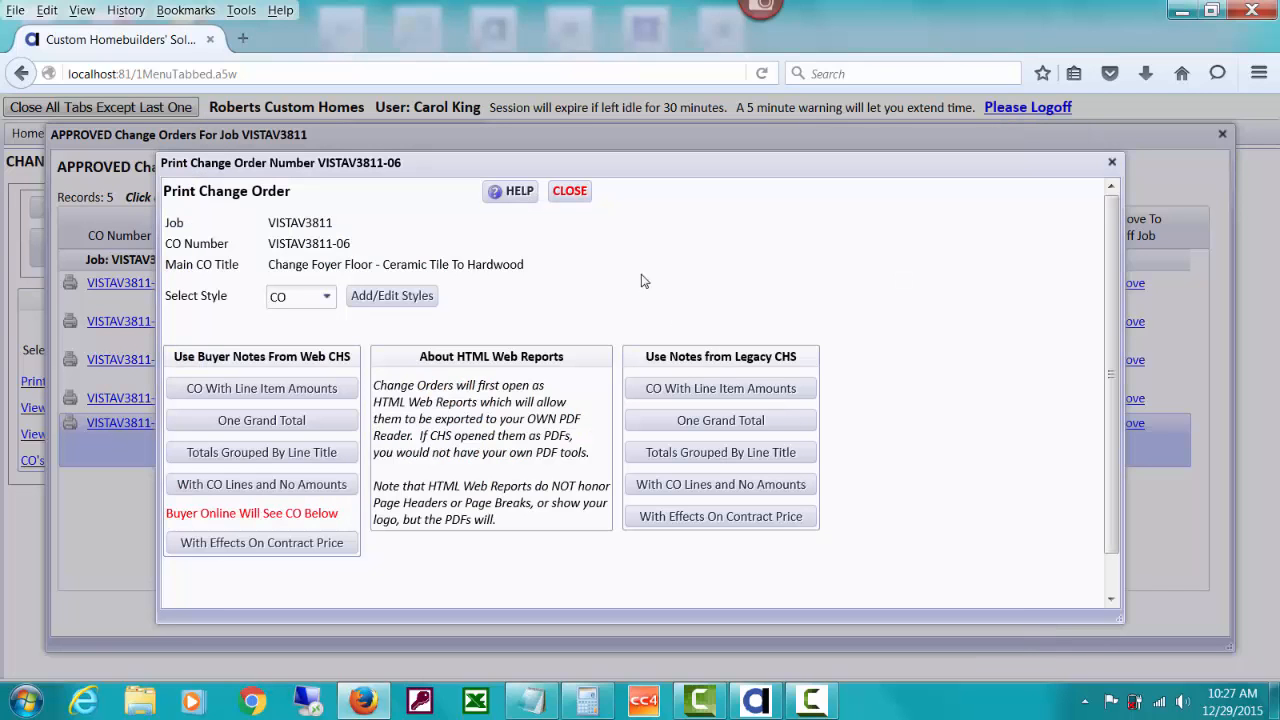
click(569, 191)
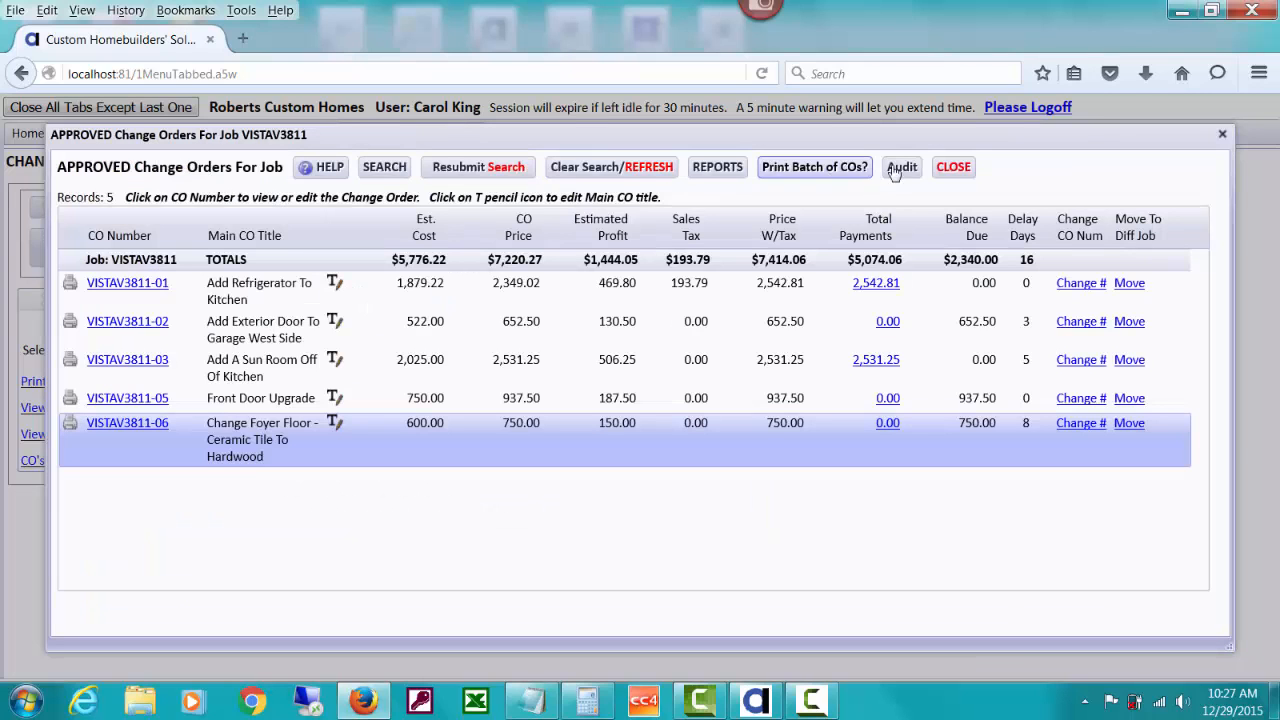
click(954, 167)
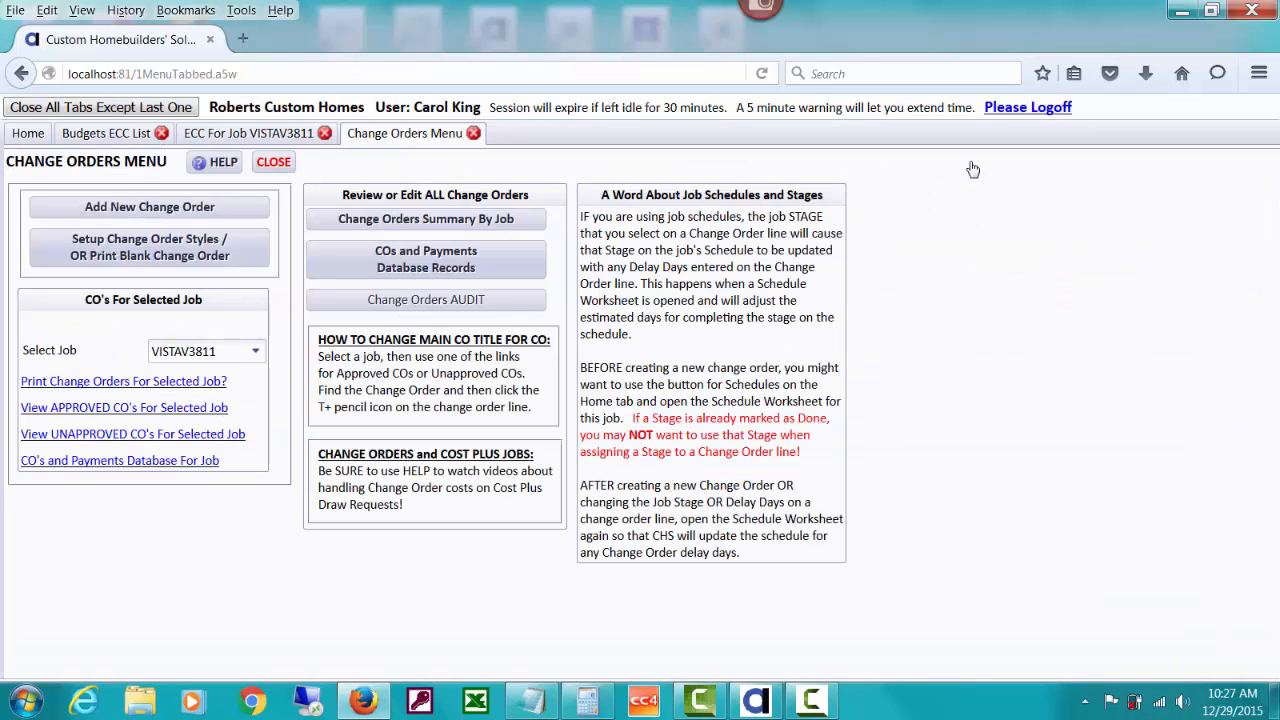
Refresh job VISTAV3811's Estimated Costs At Completion worksheet and examine the ceramic tile and hardwood rows under Flooring.
click(284, 140)
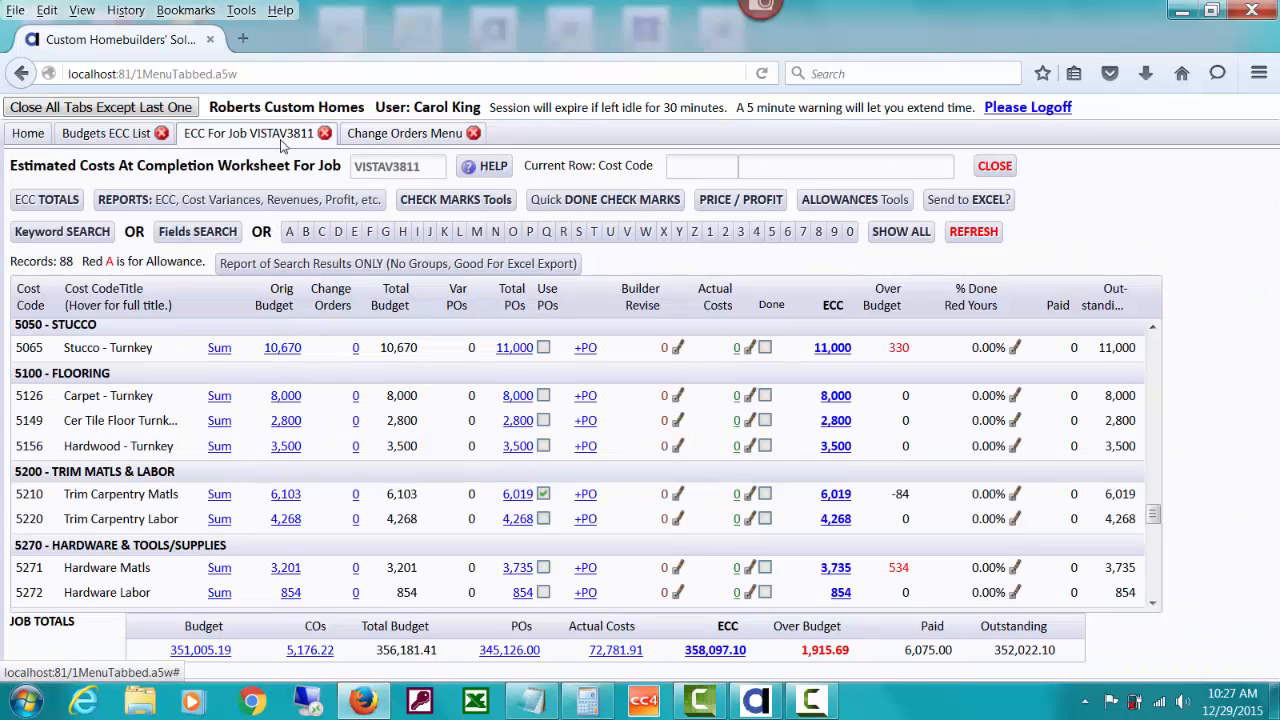
click(965, 236)
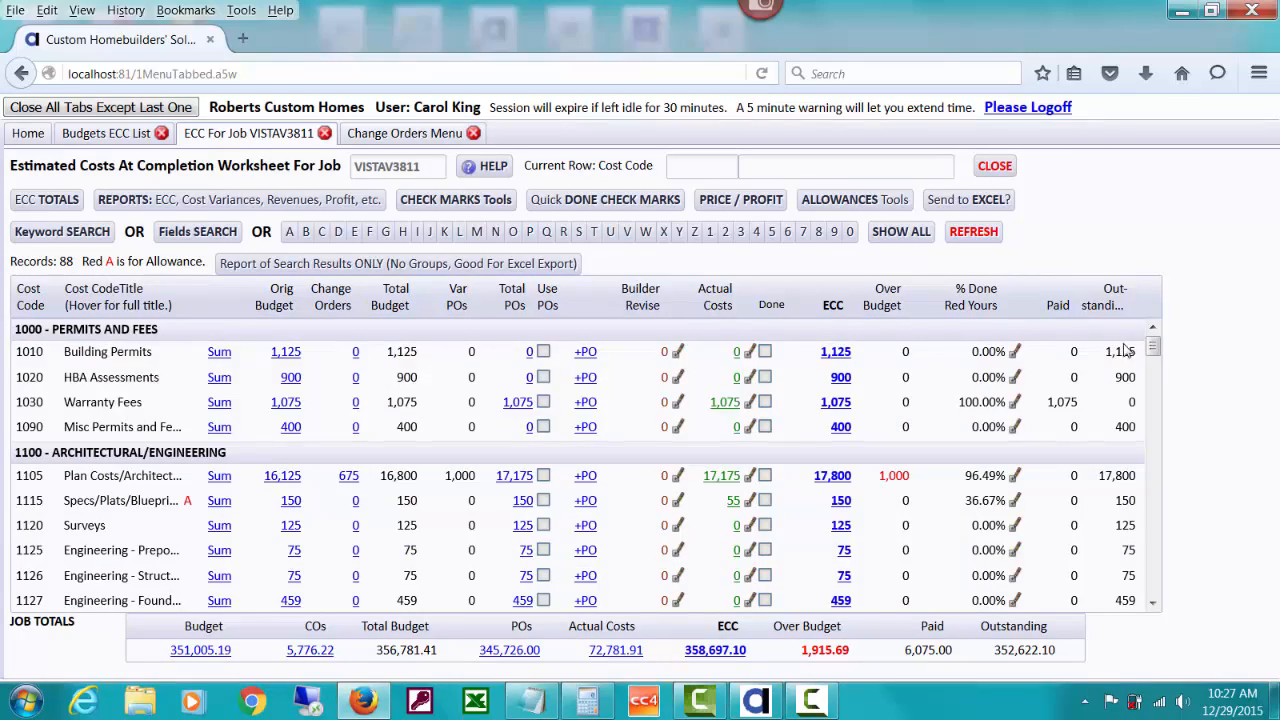
drag(1155, 352, 1177, 521)
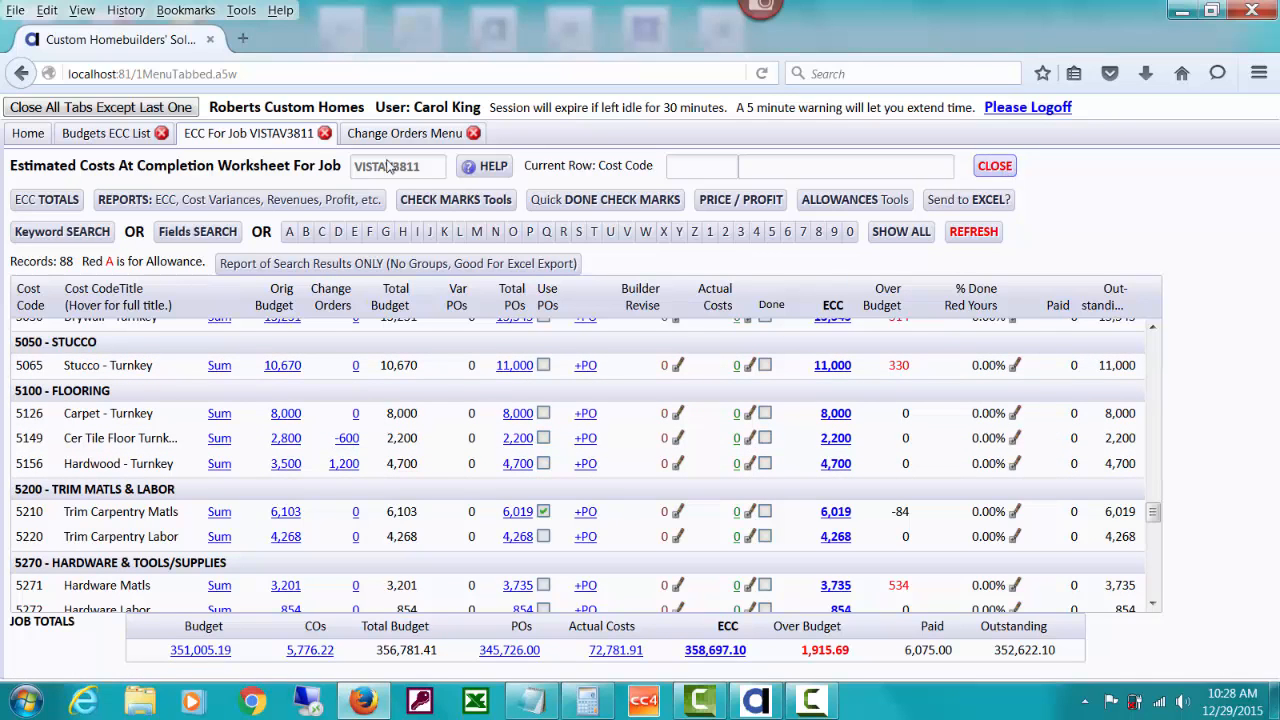
Open the schedule worksheet for job VISTAV3811, examine the change order delay days and estimated dates across the stages, and close it.
click(38, 134)
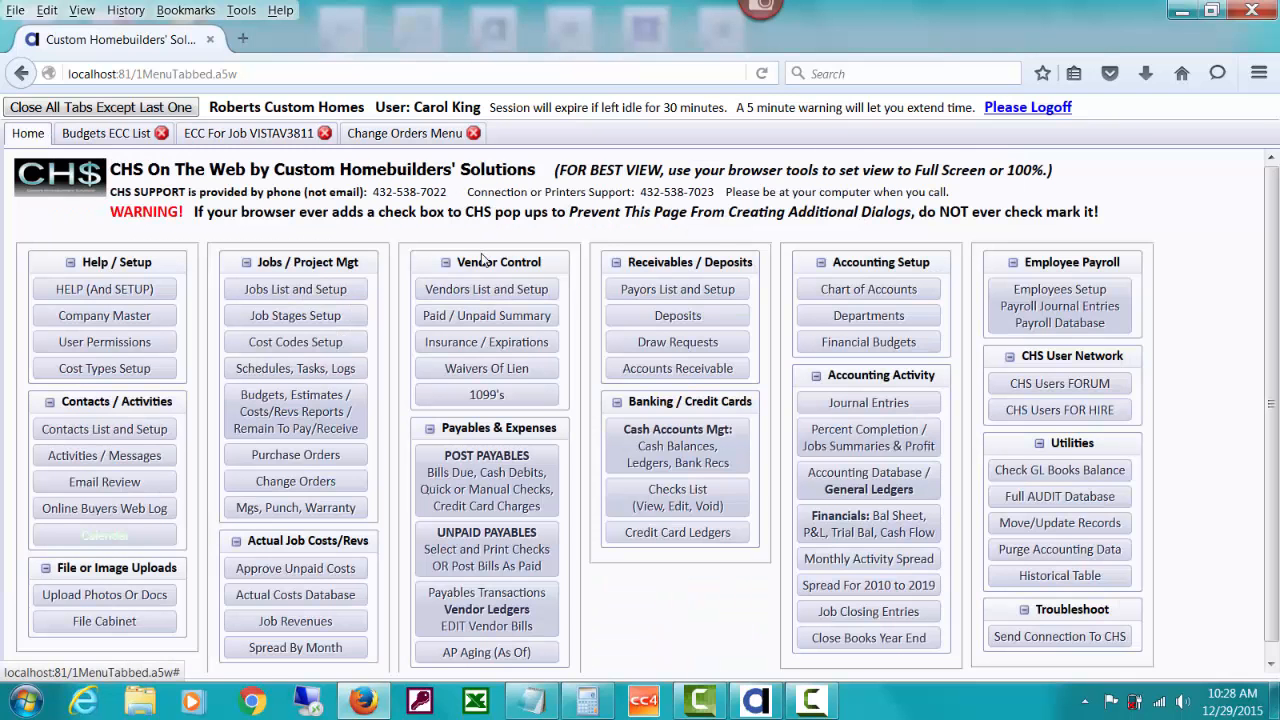
click(349, 370)
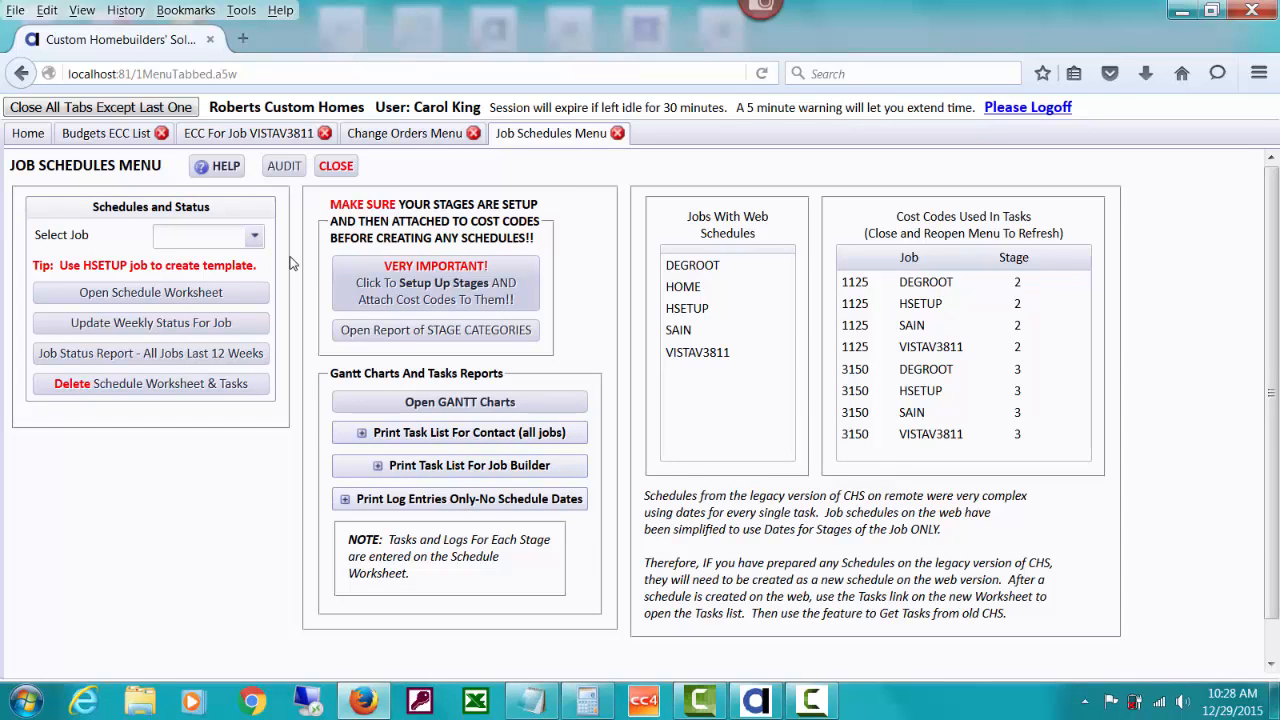
text(v)
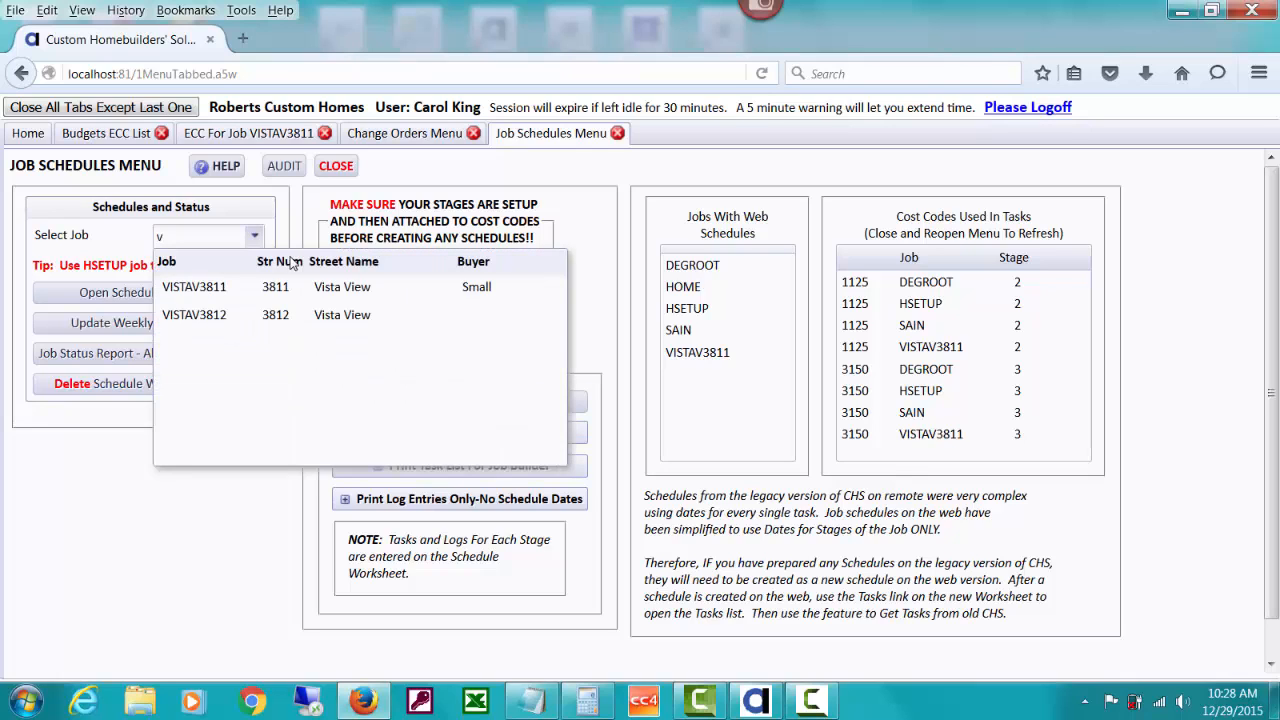
click(297, 290)
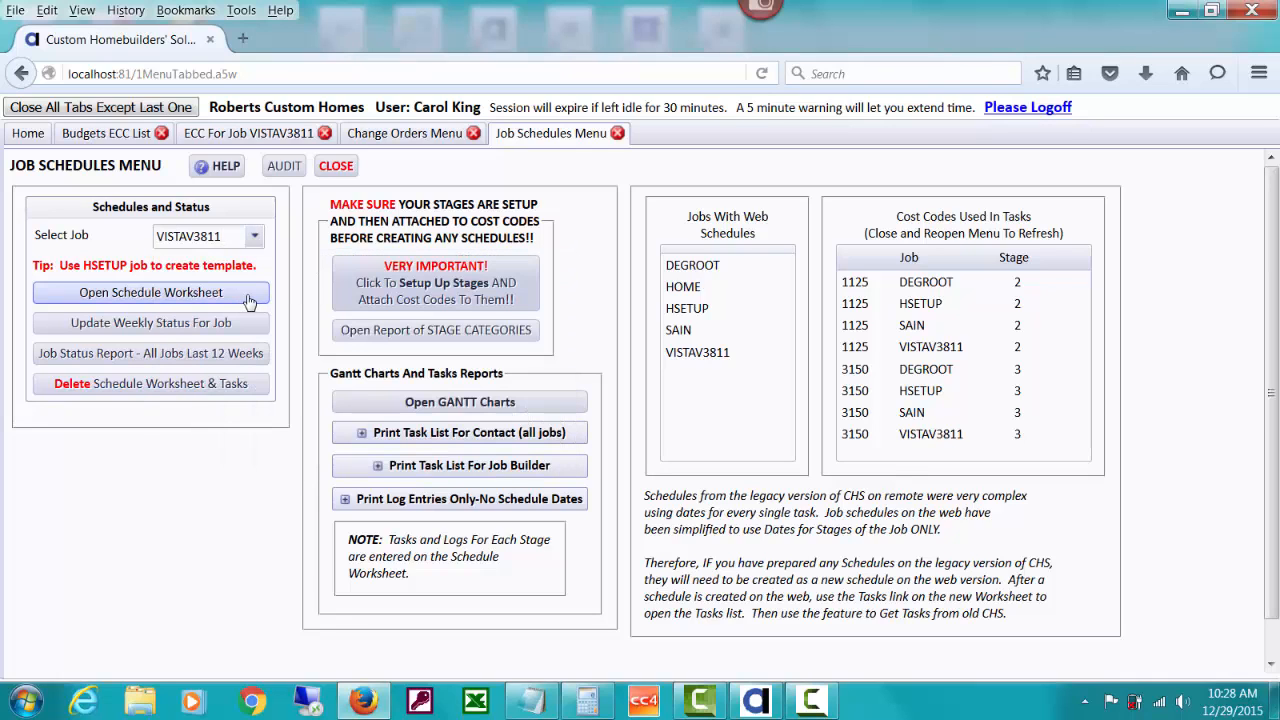
click(248, 299)
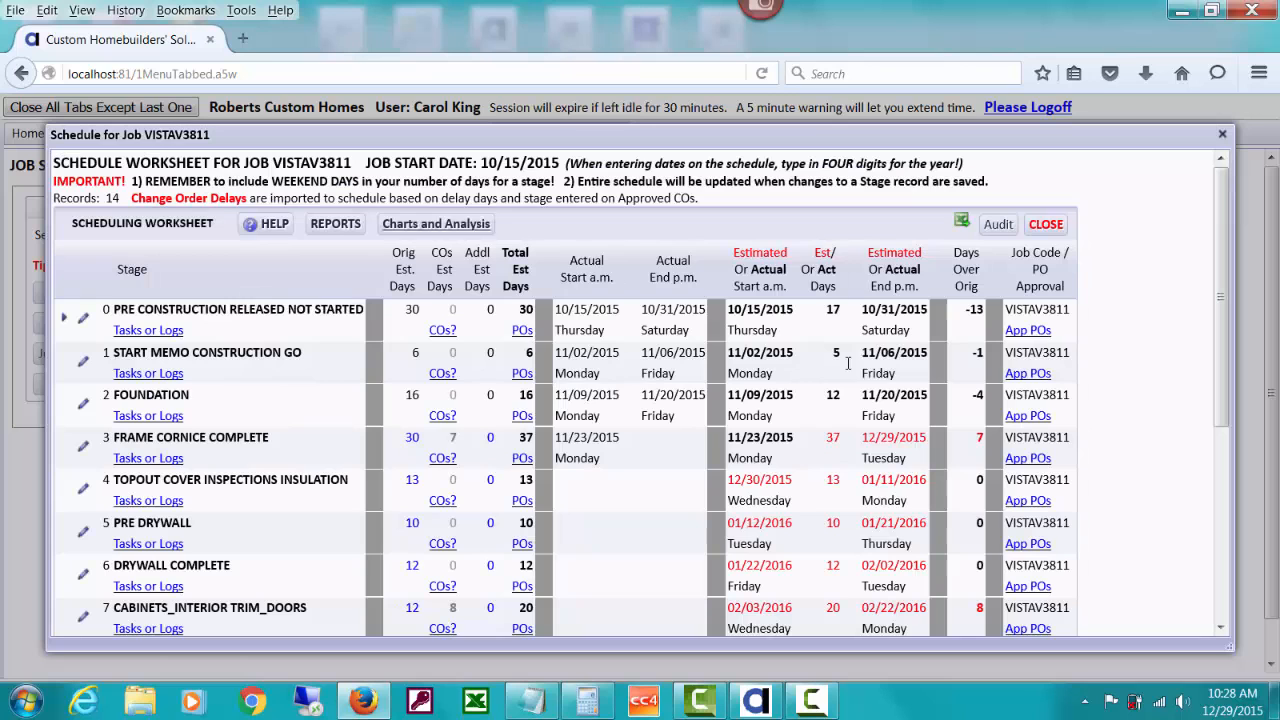
drag(1222, 302, 1219, 417)
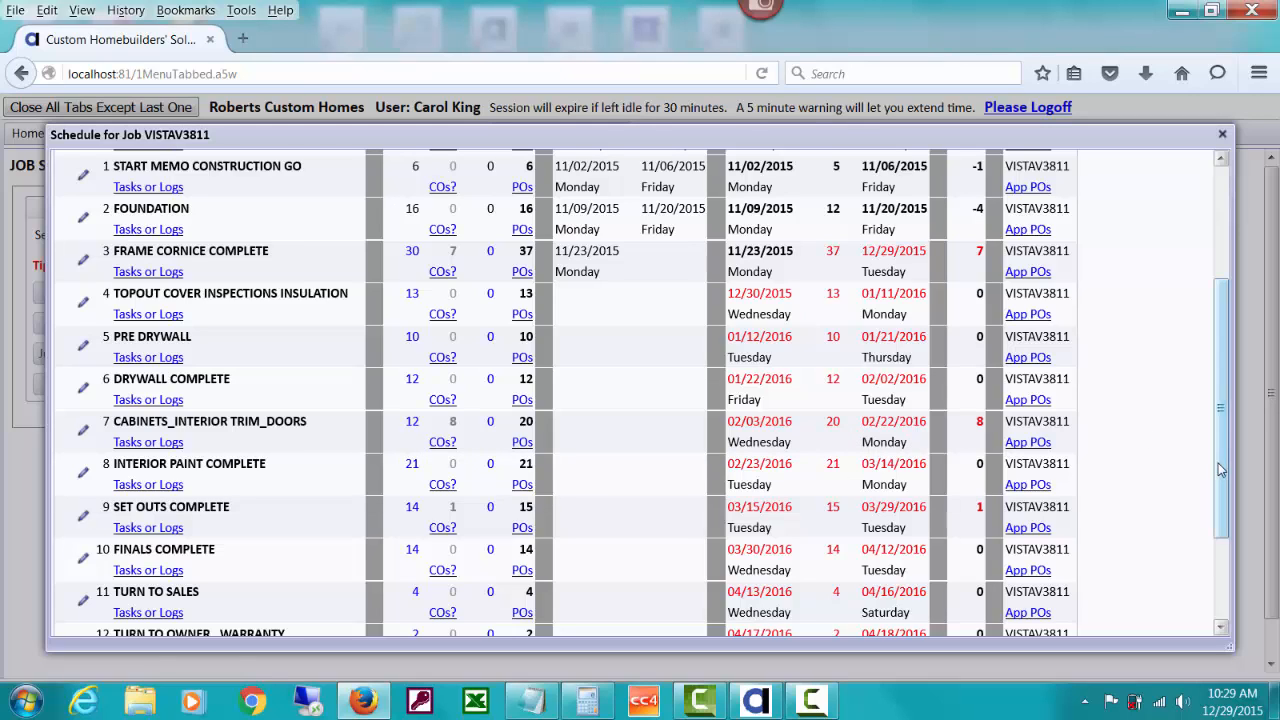
drag(1221, 467, 1213, 330)
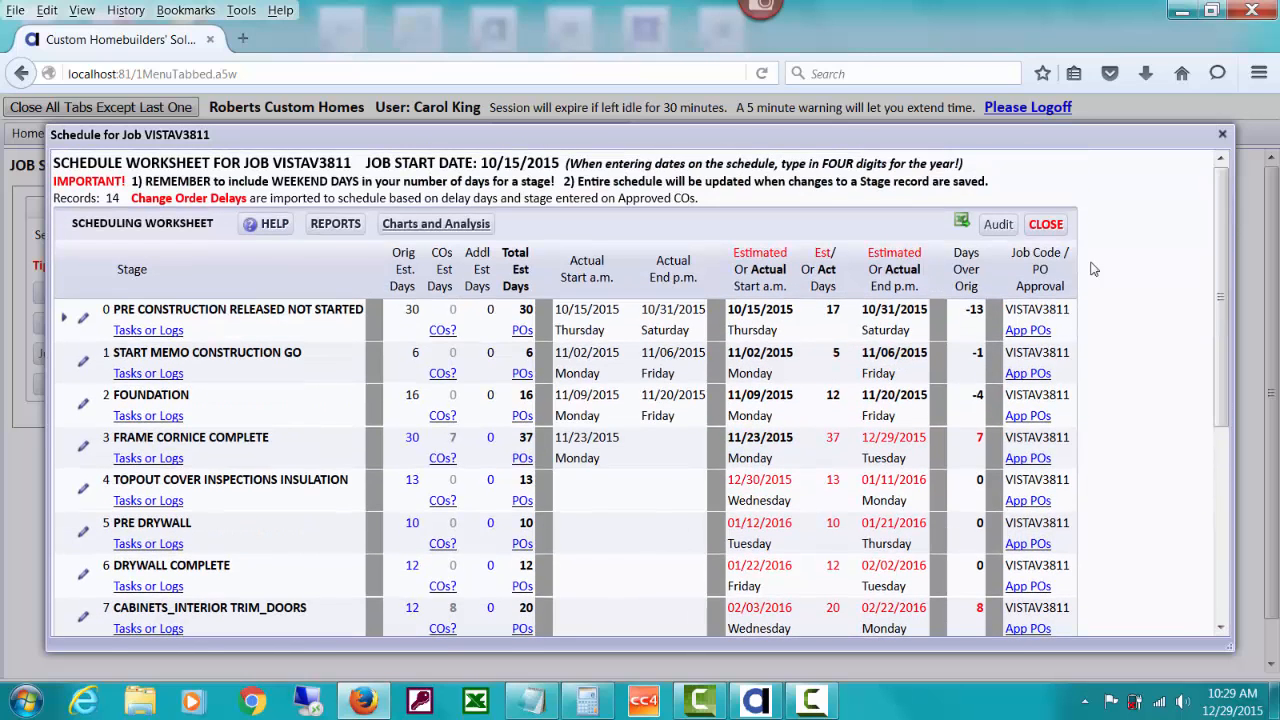
click(1058, 229)
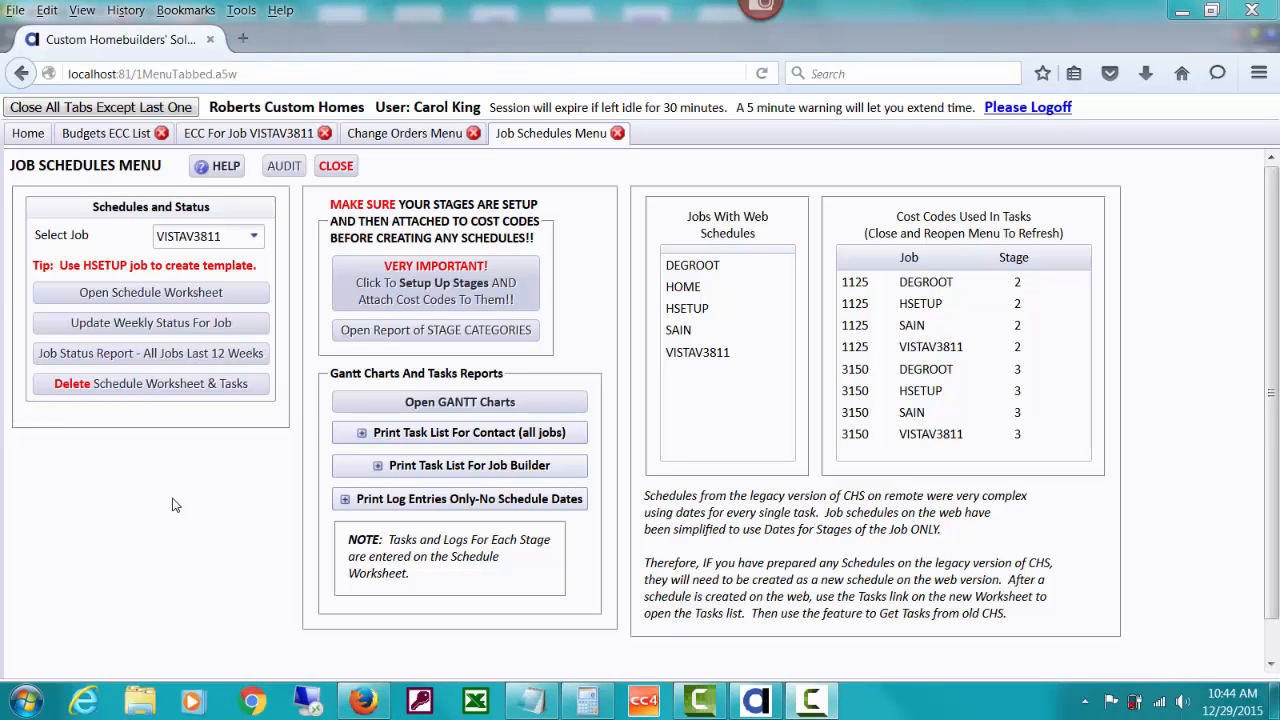
Review the job's price and profit calculations from its ECC worksheet, including the approved change orders report, then close both.
click(278, 143)
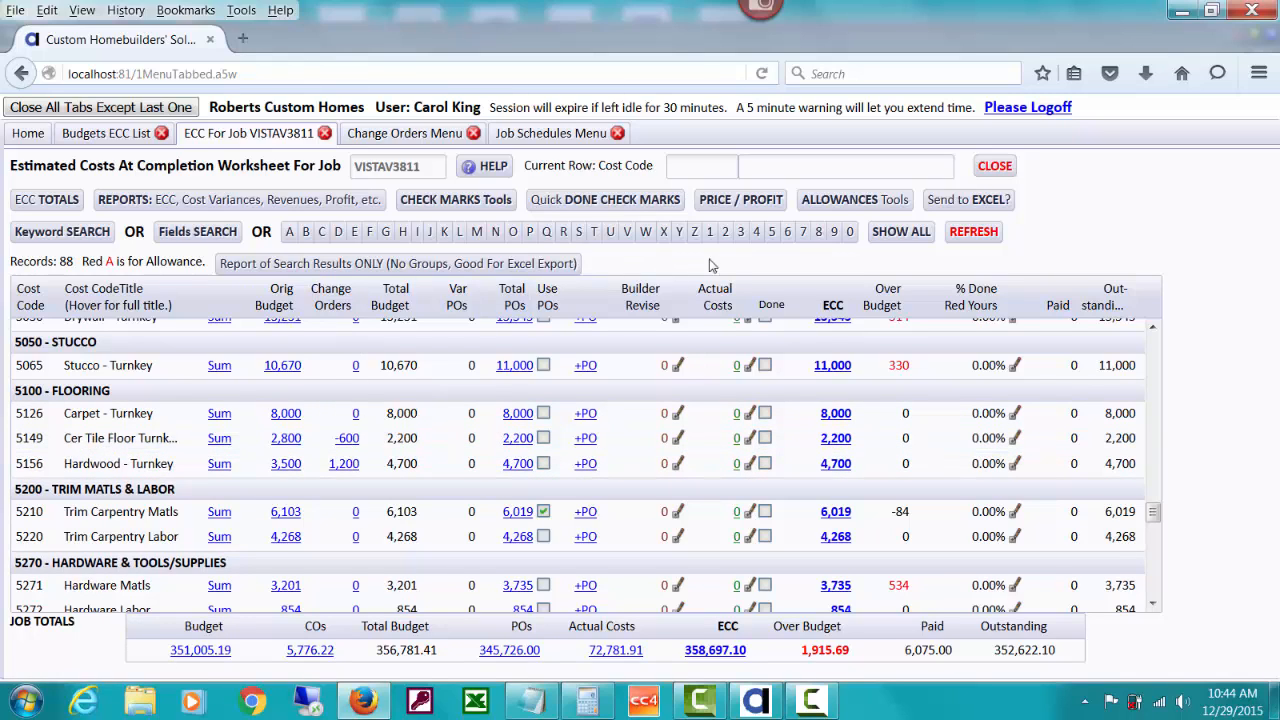
click(757, 206)
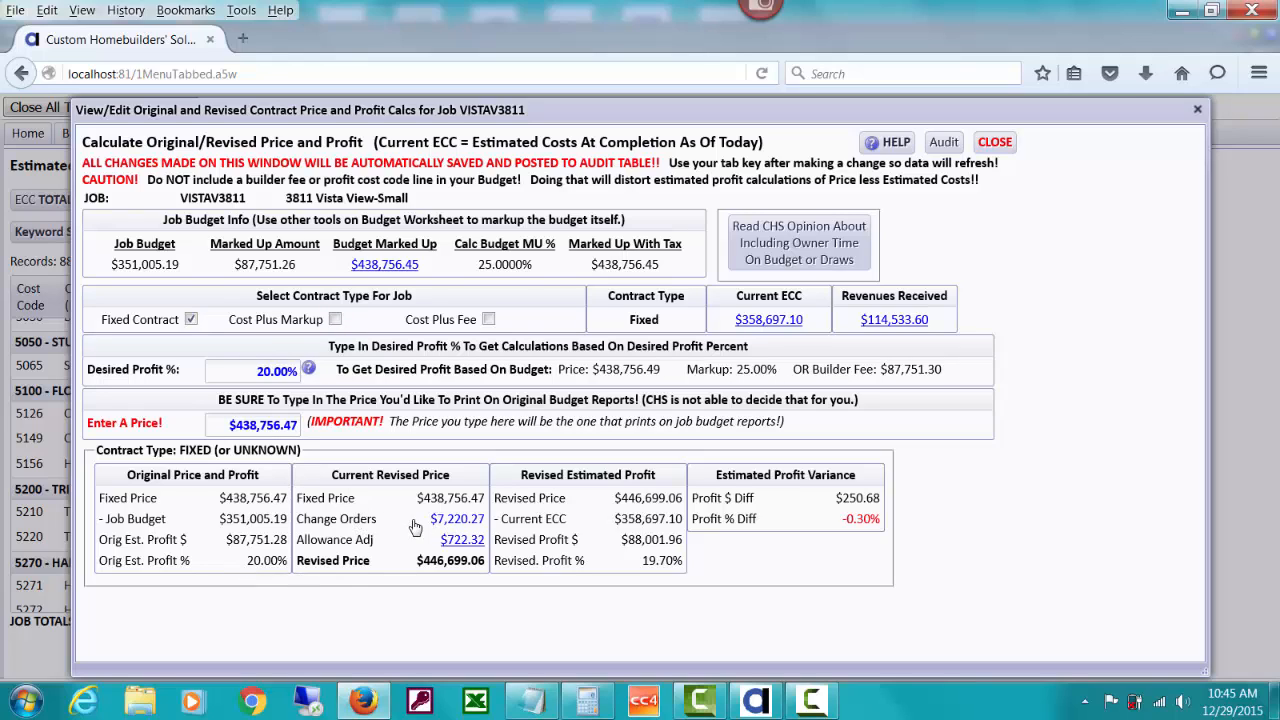
click(480, 524)
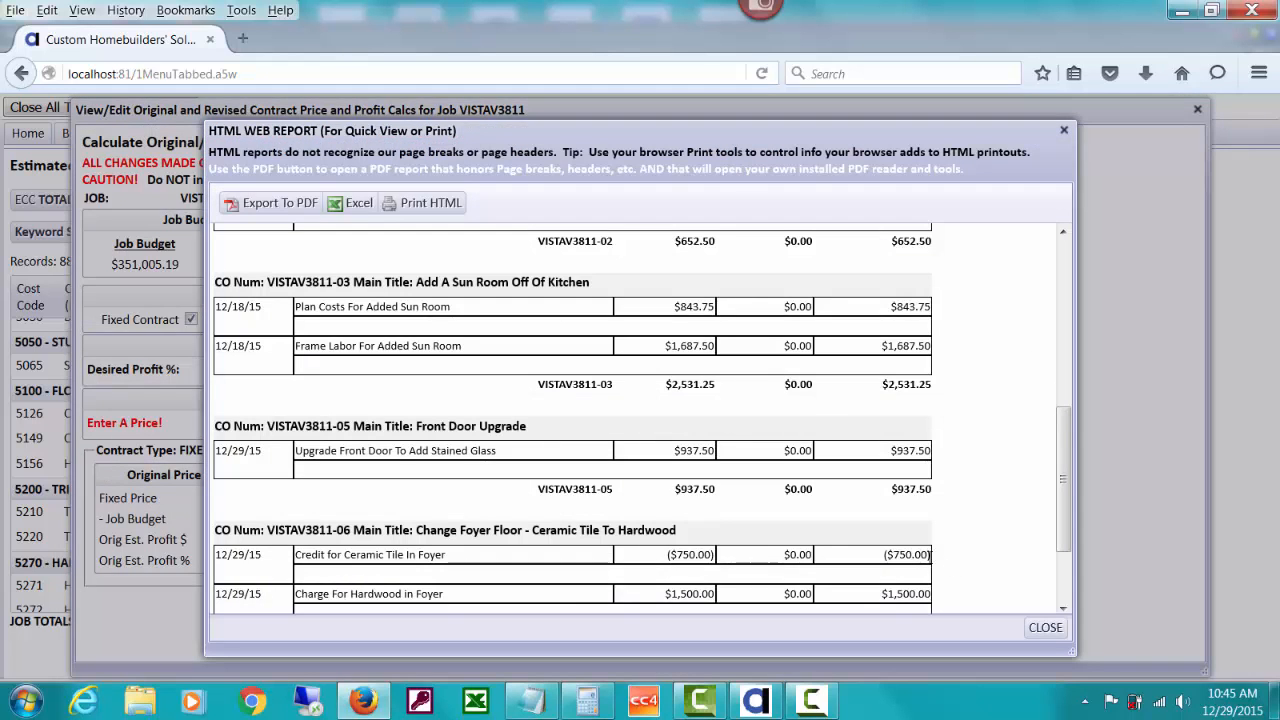
drag(1067, 456, 1064, 505)
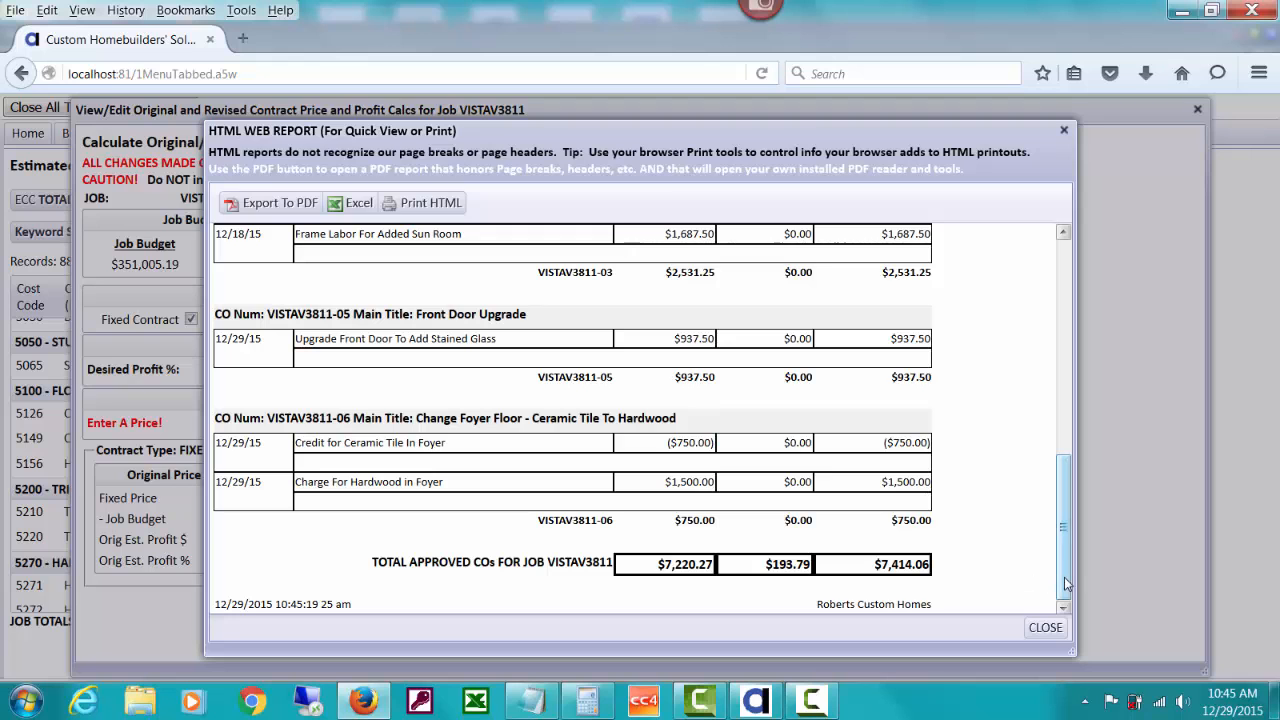
drag(1065, 578, 1046, 378)
click(1038, 628)
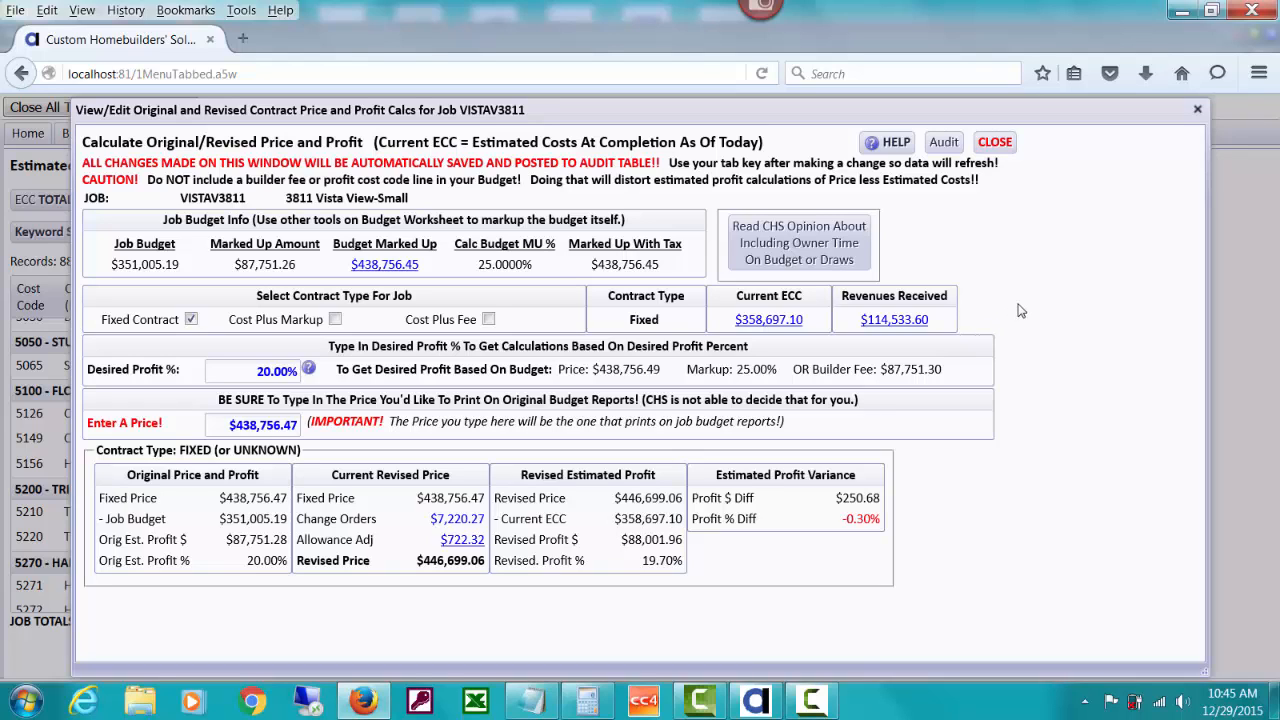
click(995, 143)
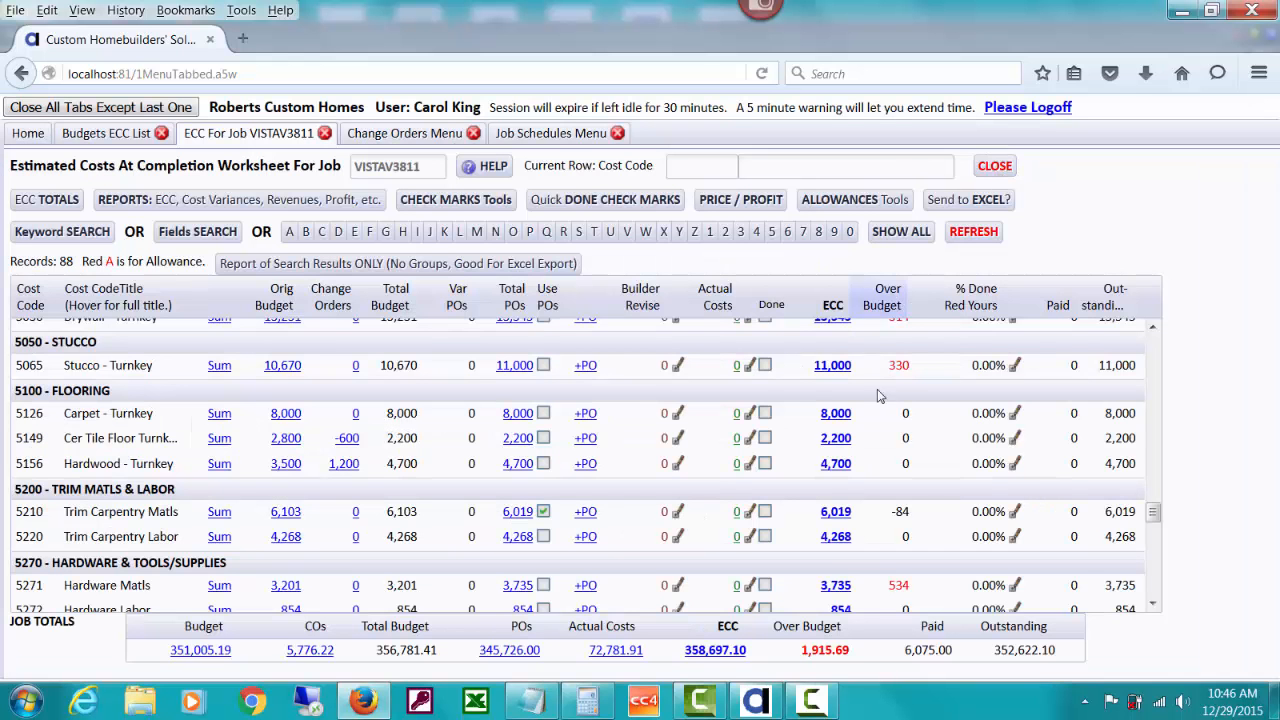